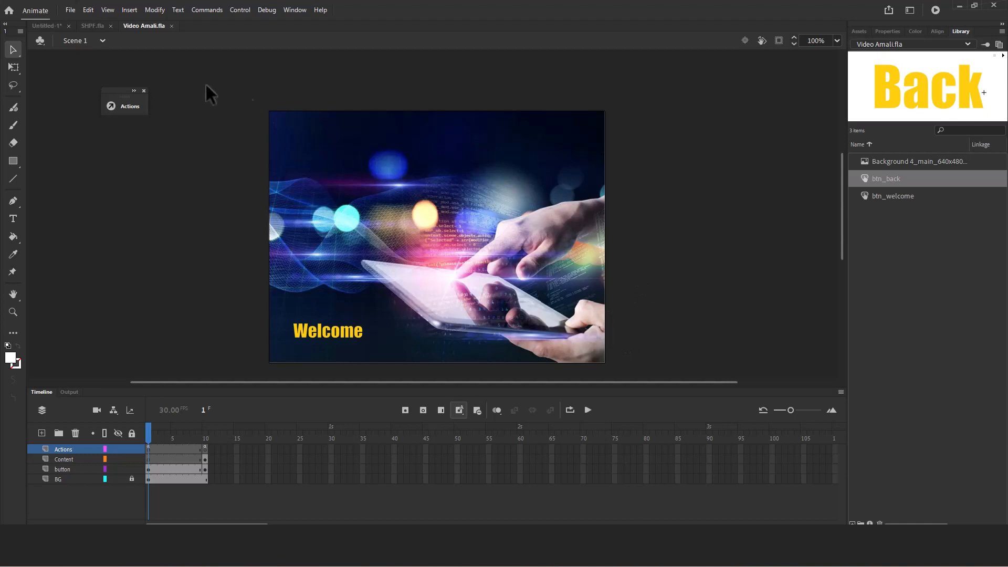
- Import all the button images from the Bahan > Button > Brown folder into the library
left_click(72, 10)
mouse_move(223, 261)
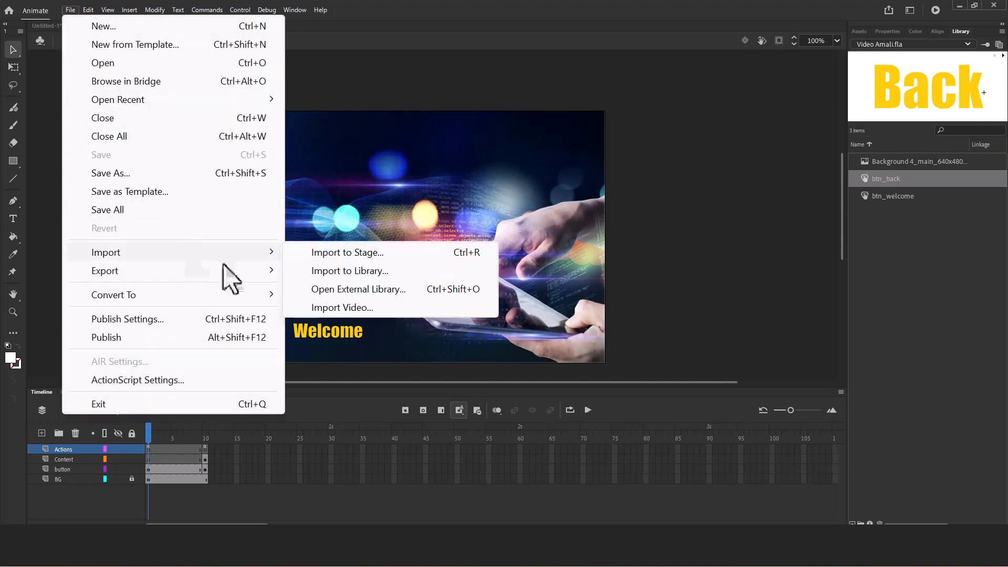
left_click(378, 272)
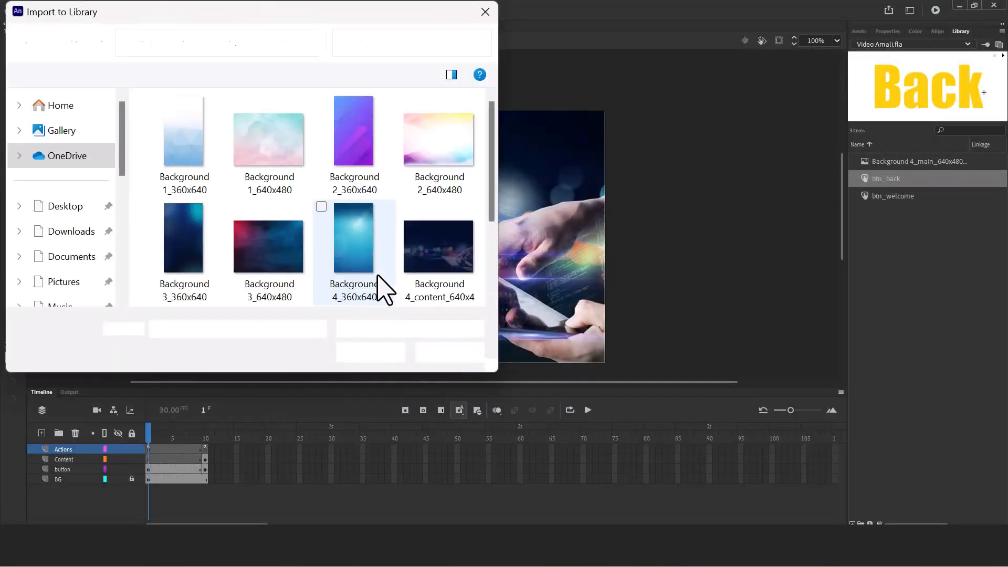
left_click(174, 46)
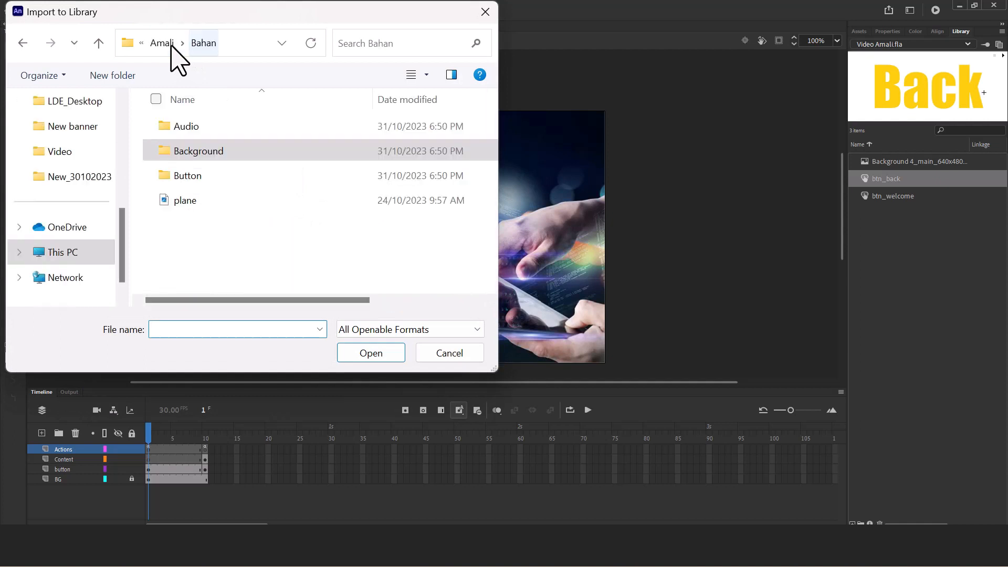
double_click(222, 171)
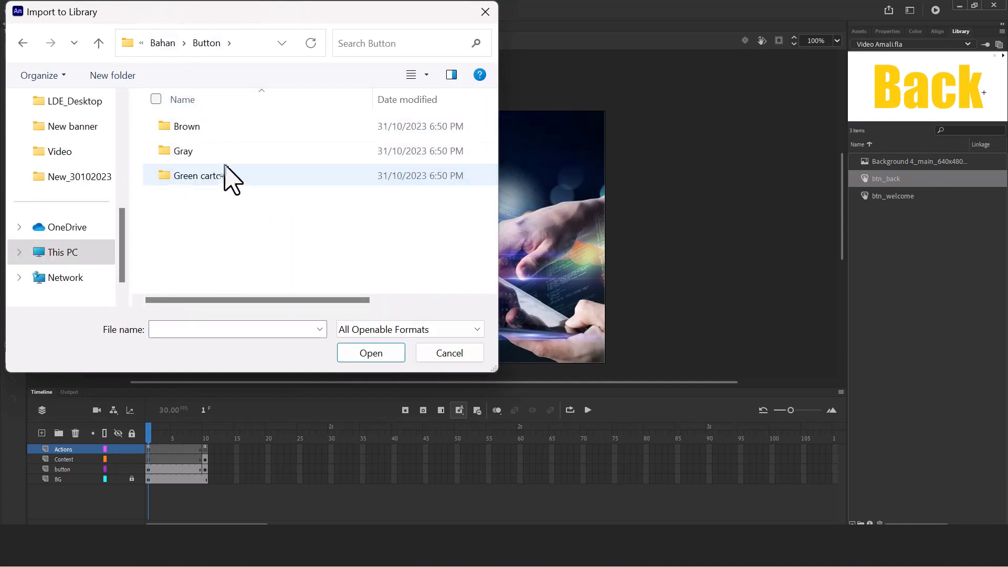
double_click(216, 134)
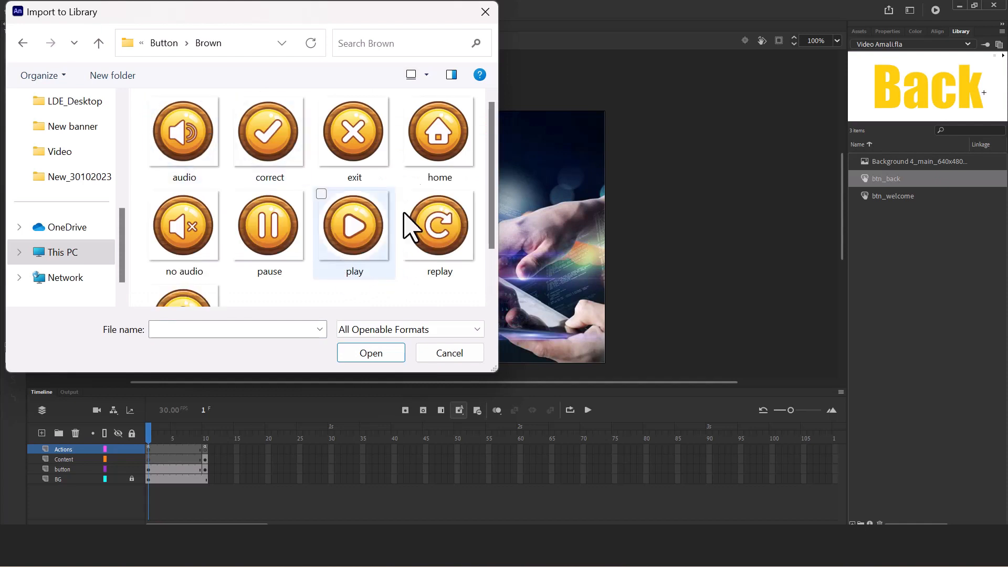
scroll(399, 268, "down", 2)
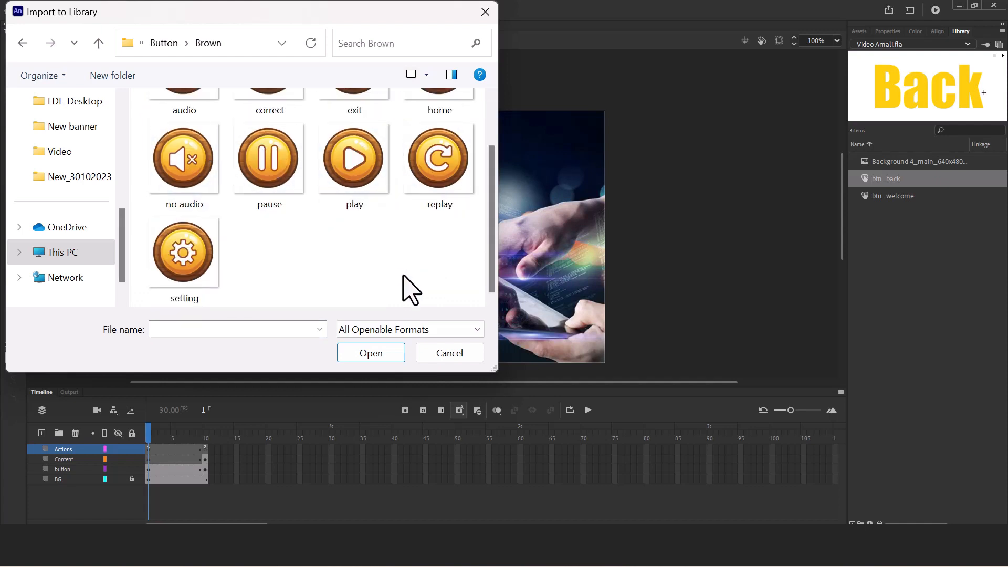
scroll(415, 287, "up", 1)
scroll(439, 300, "down", 1)
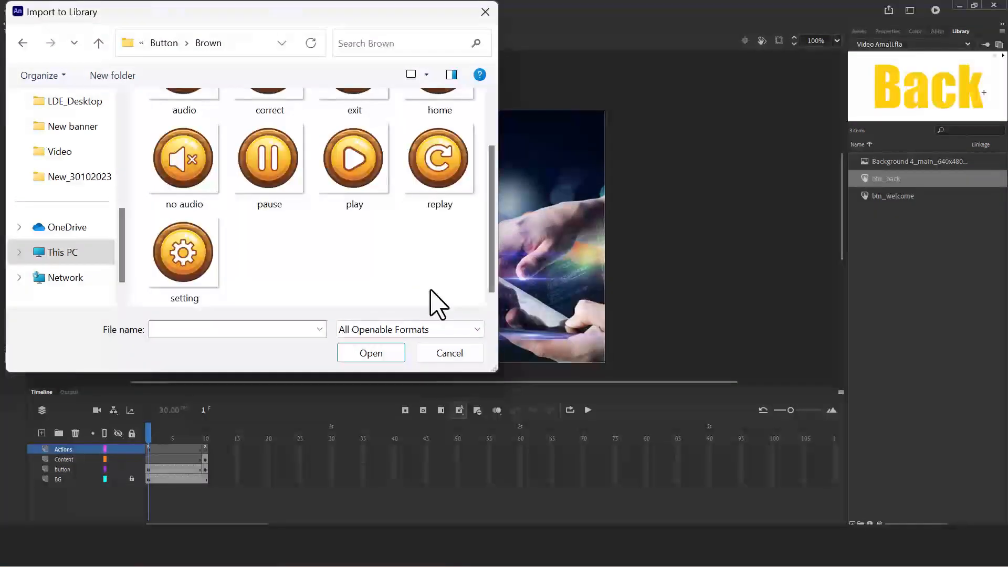
left_click_drag(445, 274, 178, 105)
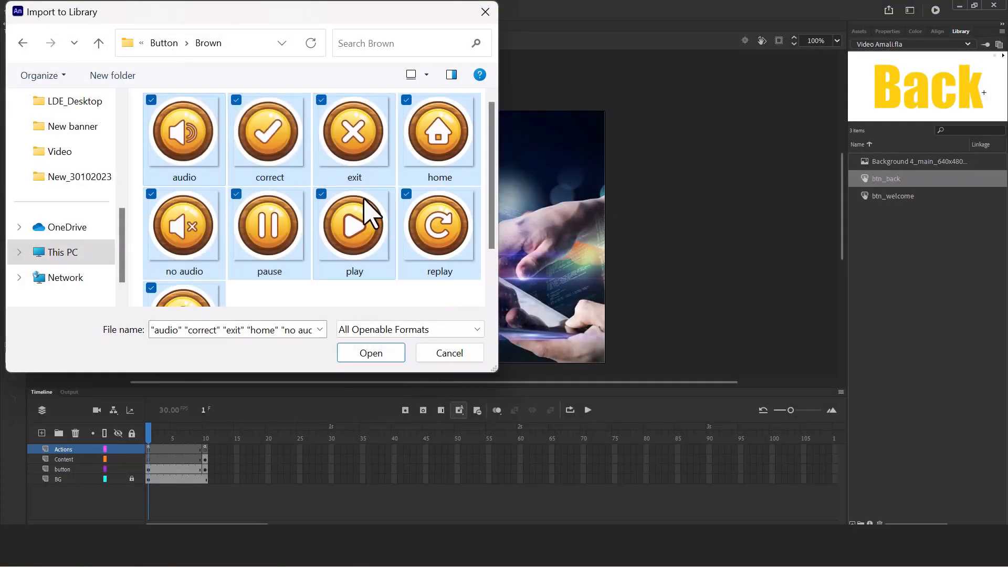
scroll(395, 257, "down", 1)
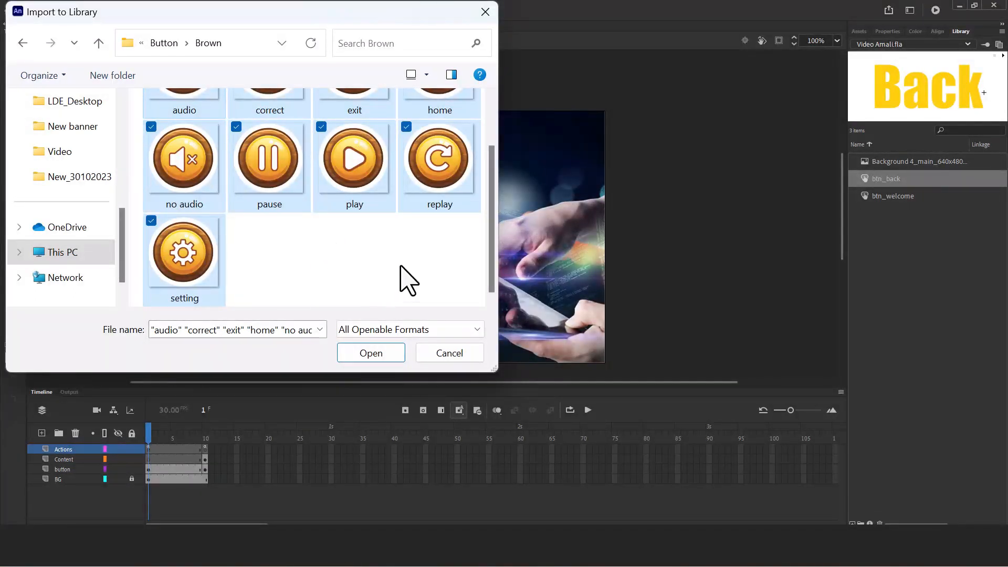
left_click(369, 352)
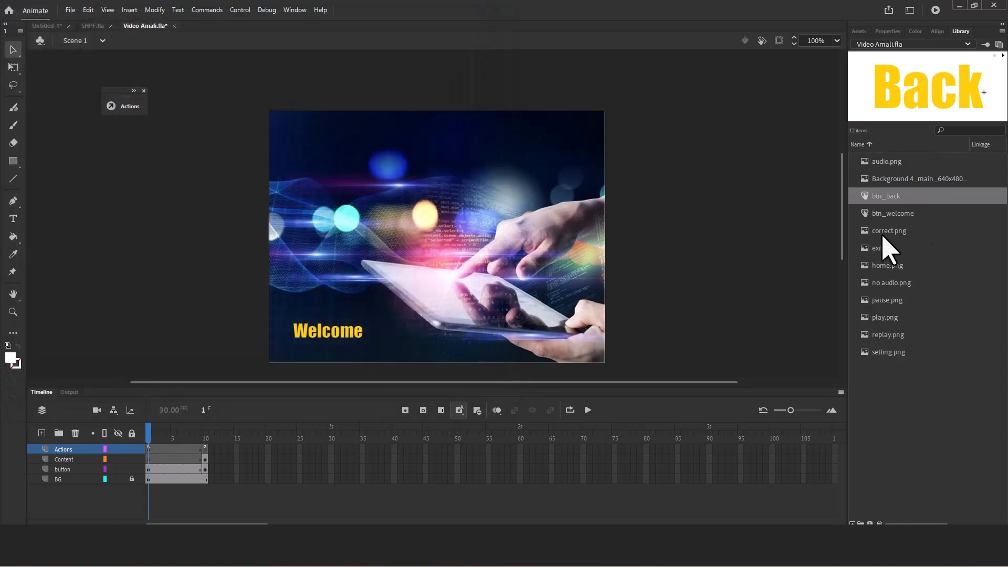
- Preview the imported button images in the library one by one, from correct.png to setting.png
left_click(883, 235)
left_click(884, 249)
left_click(885, 266)
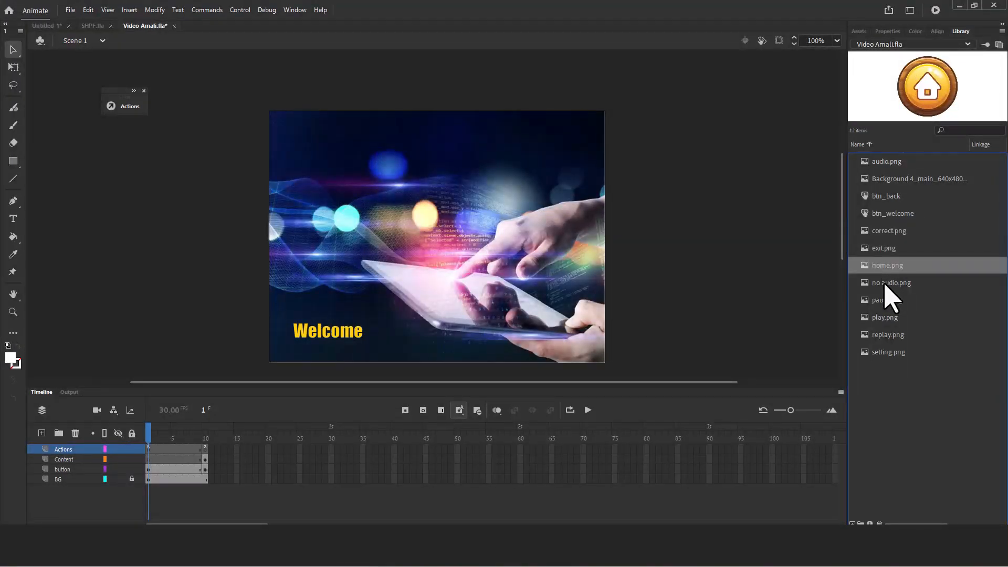
left_click(884, 285)
left_click(883, 301)
left_click(882, 319)
left_click(881, 336)
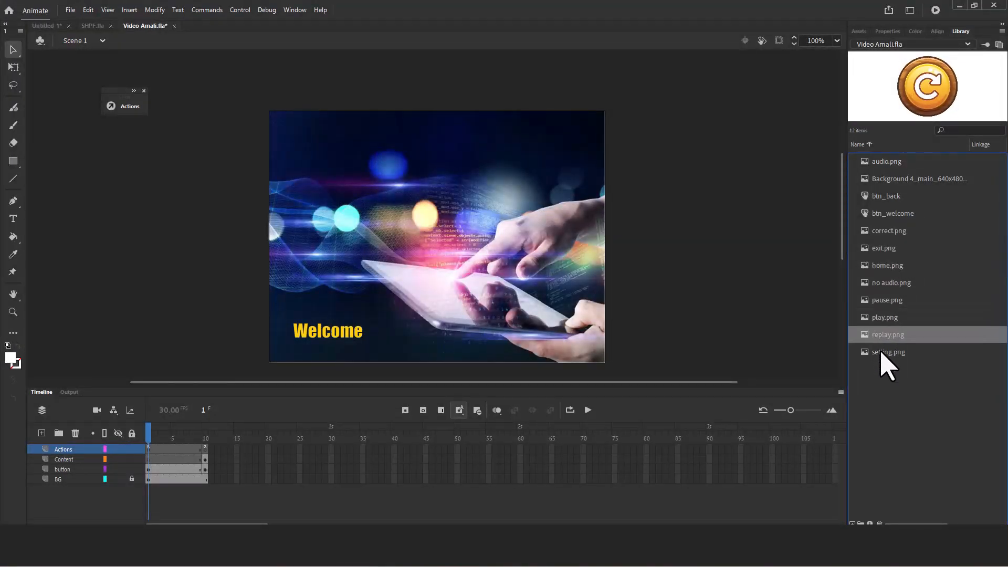
left_click(881, 353)
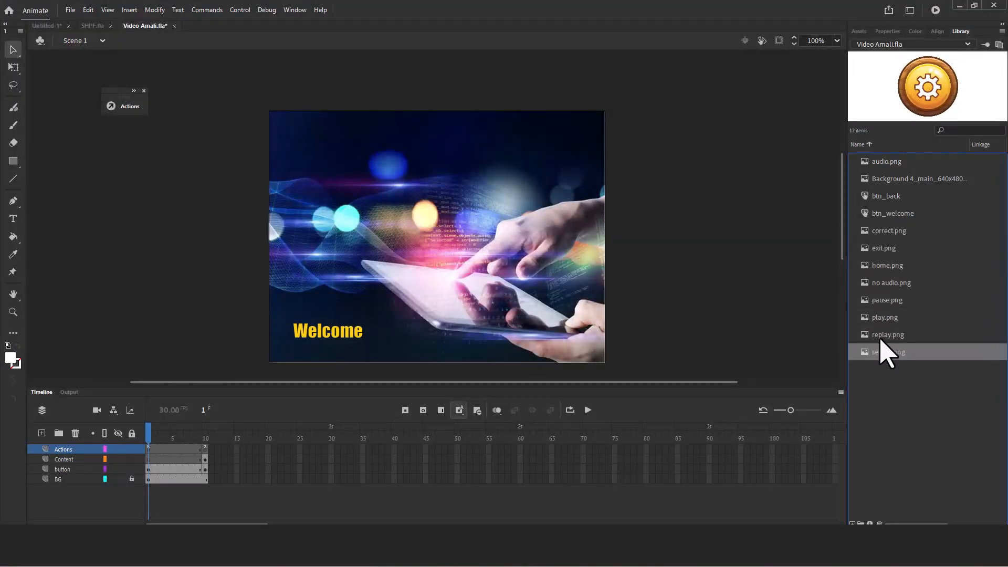
left_click(878, 230)
left_click(881, 248)
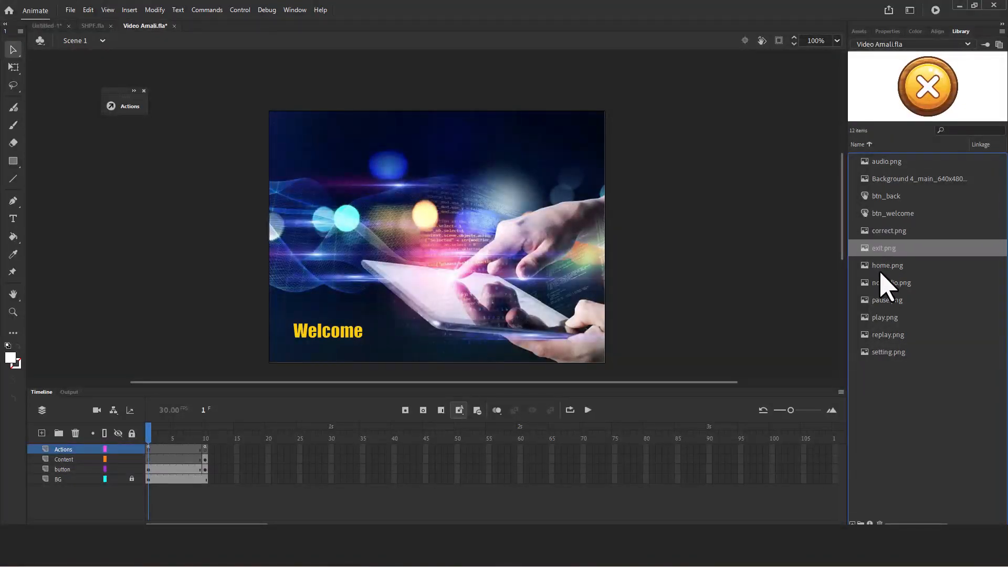
left_click(880, 270)
left_click(886, 287)
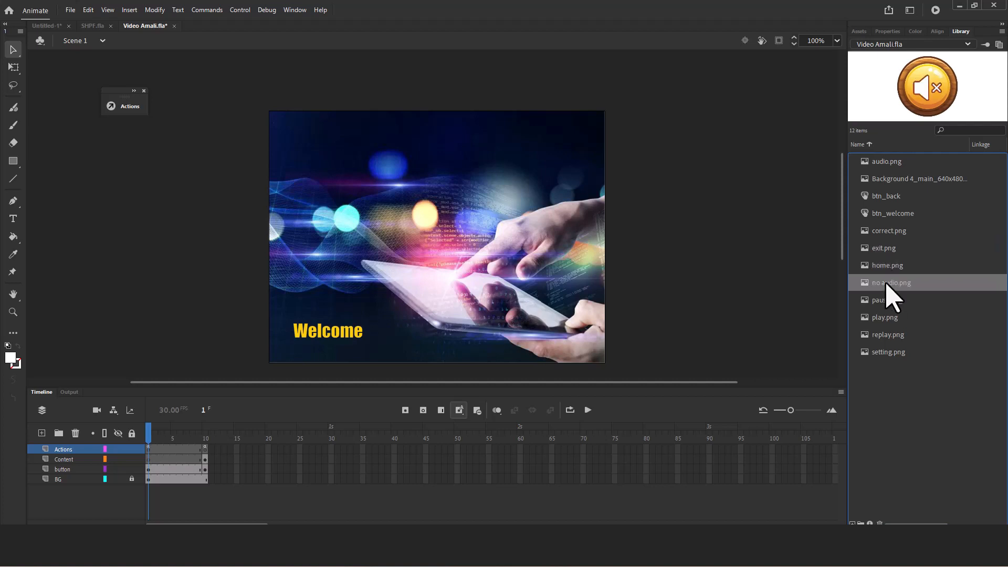
left_click(888, 303)
left_click(891, 321)
left_click(889, 336)
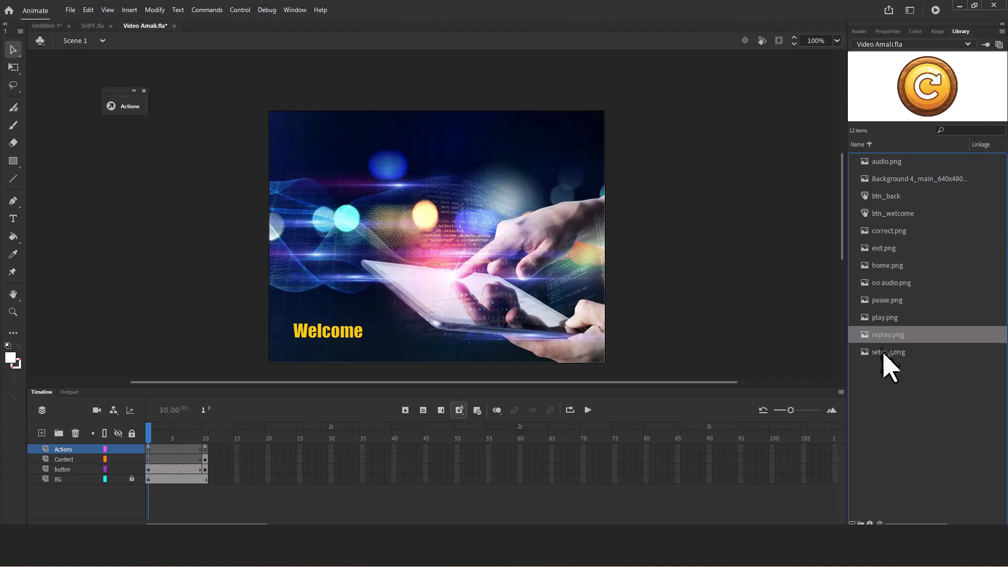
left_click(889, 353)
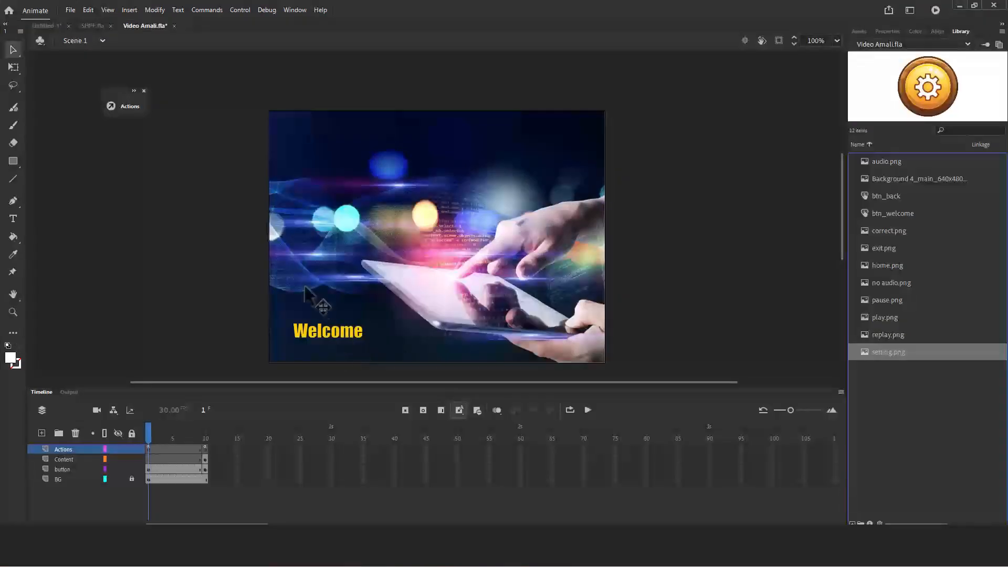
- Create a new Button symbol named Btg_next
left_click(129, 10)
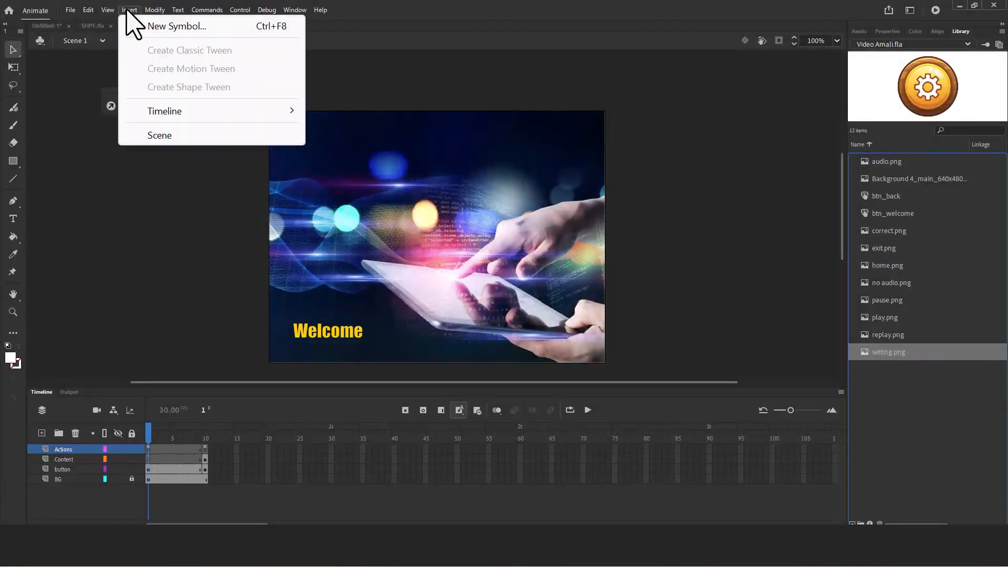
left_click(164, 25)
left_click_drag(439, 93, 382, 85)
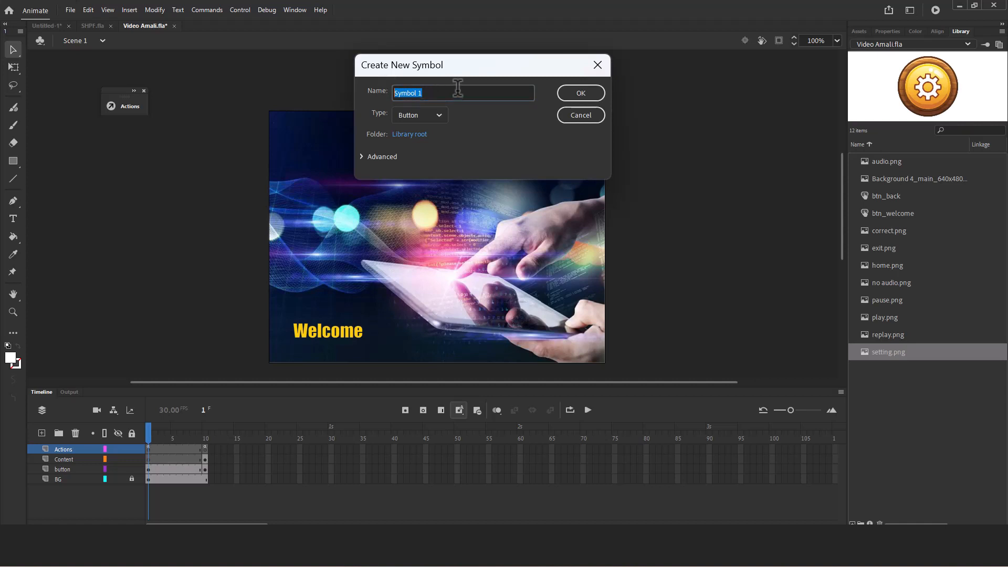
type("Btg")
type("_")
type("H")
type("next")
left_click(574, 97)
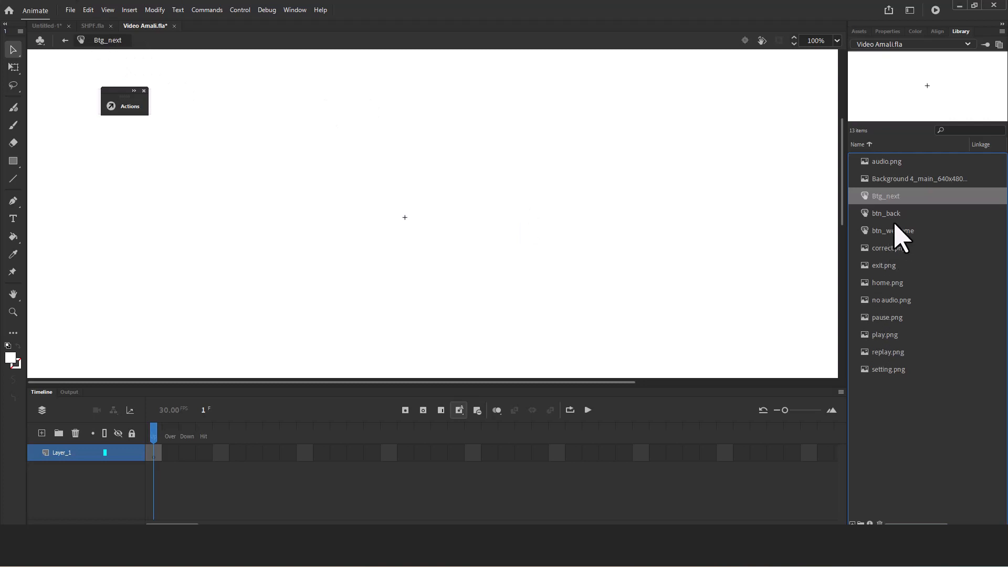
- Place play.png on the Btg_next symbol's stage, roughly centred on the registration point
left_click(889, 248)
left_click(890, 264)
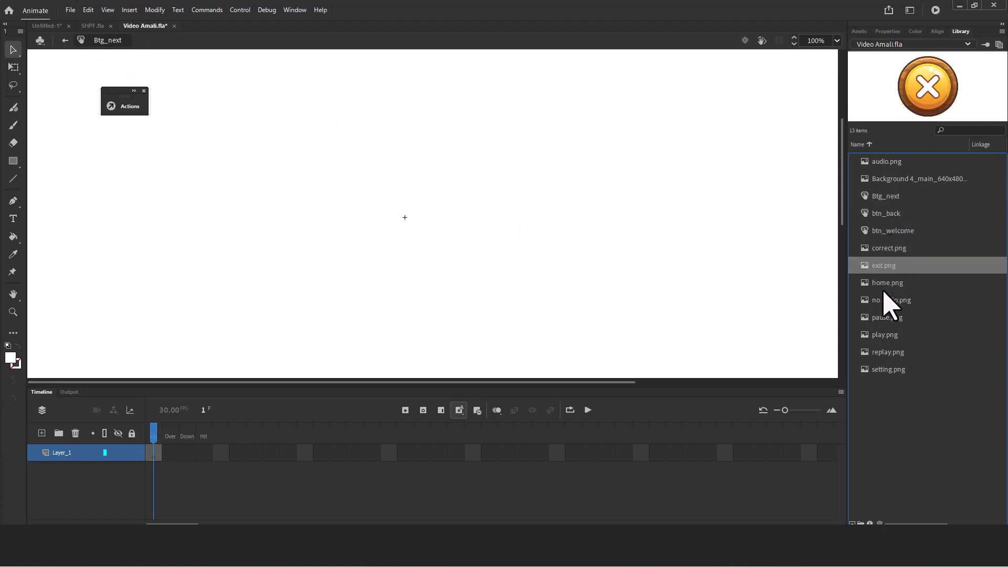
left_click(887, 283)
left_click(886, 302)
left_click(886, 317)
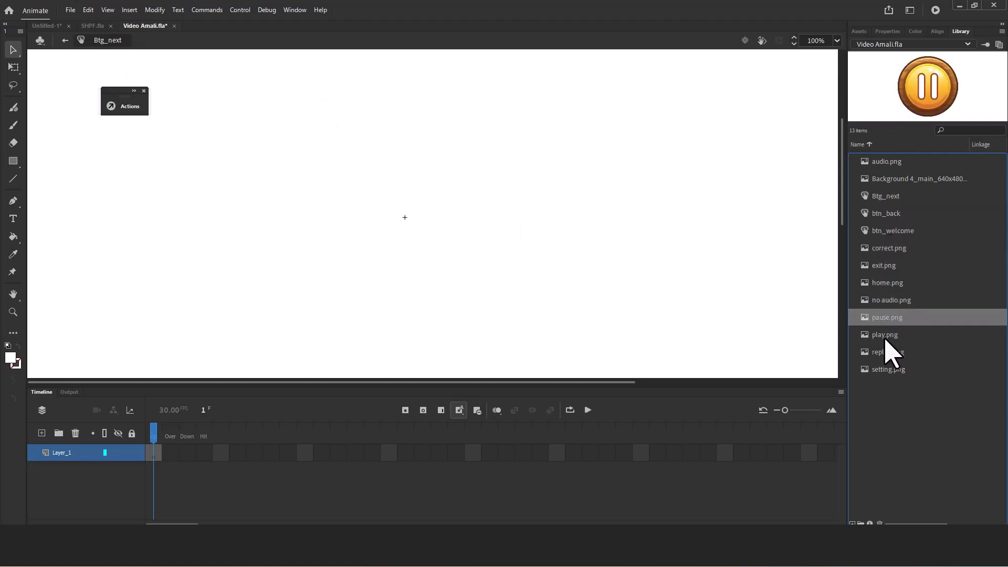
left_click(884, 335)
left_click_drag(883, 337, 431, 238)
left_click_drag(495, 244, 476, 225)
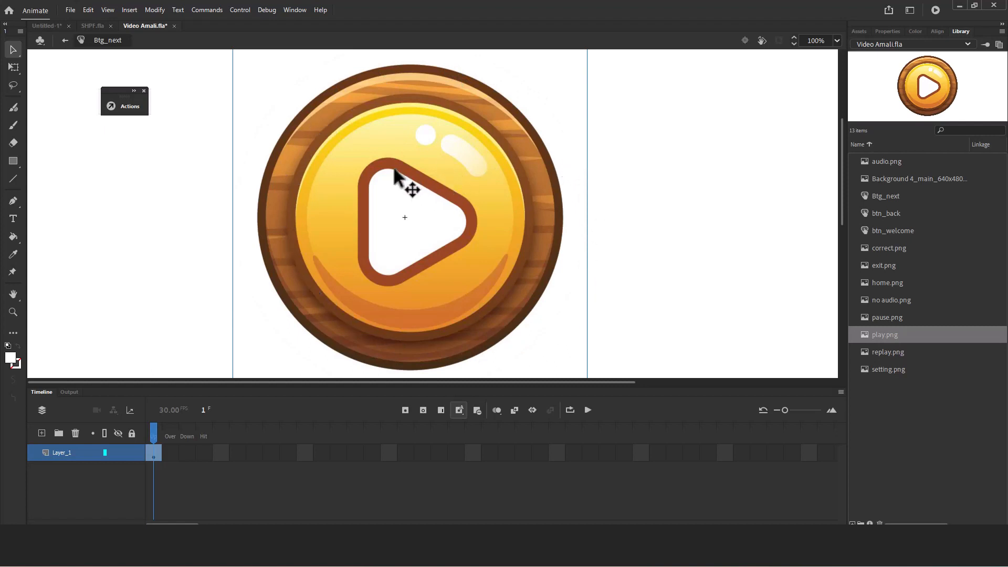
mouse_move(407, 264)
left_mouse_down()
mouse_move(423, 263)
mouse_move(403, 257)
left_mouse_up()
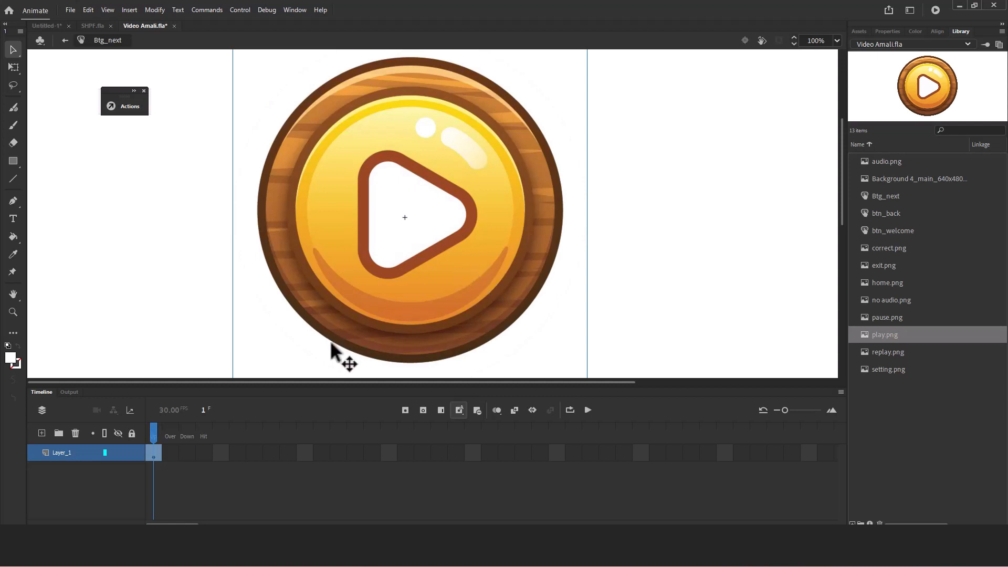
- Insert a keyframe on the Down state and scale the play image slightly smaller there with Free Transform
left_click(175, 451)
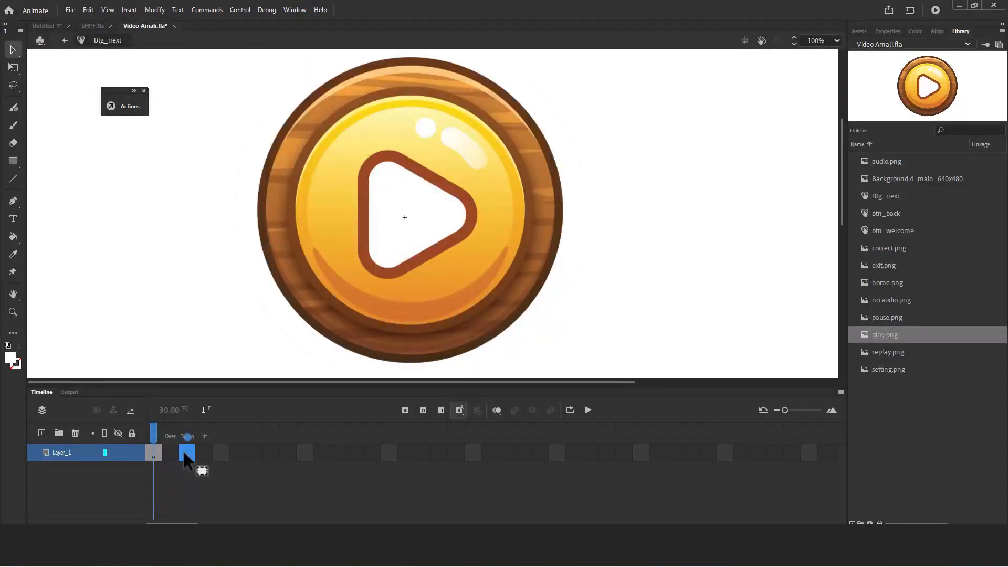
key("ctrl+minus")
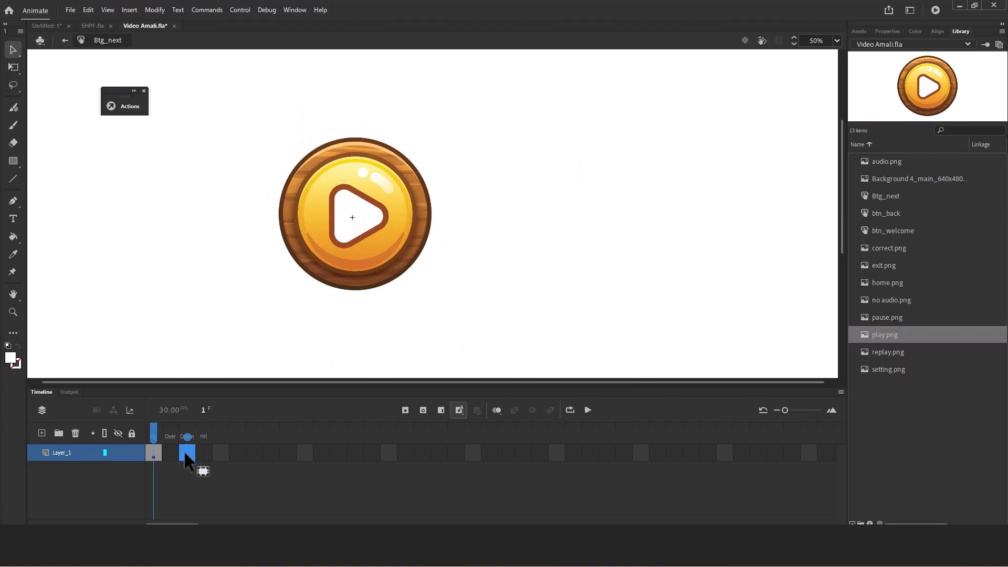
right_click(184, 451)
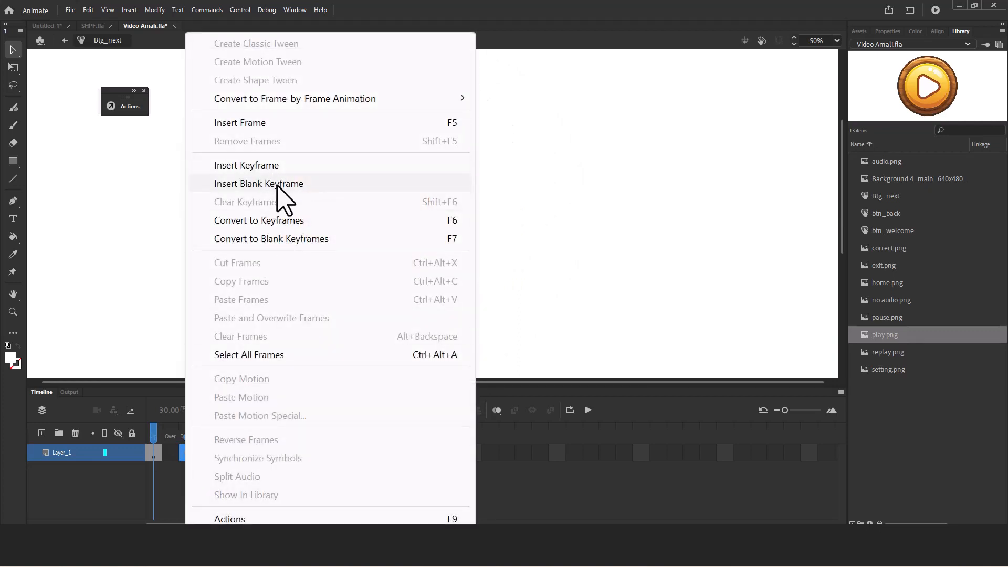
left_click(275, 165)
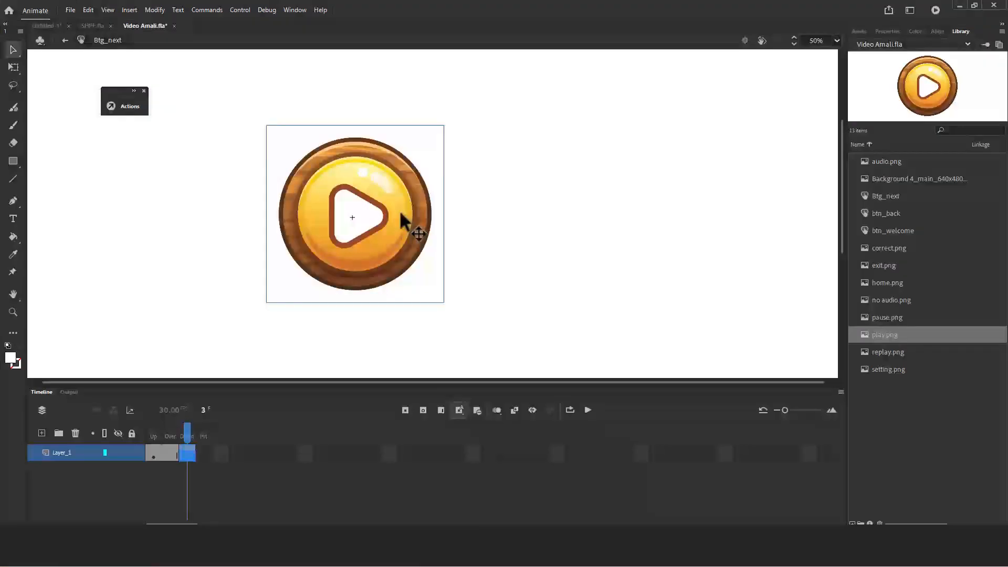
left_click(14, 66)
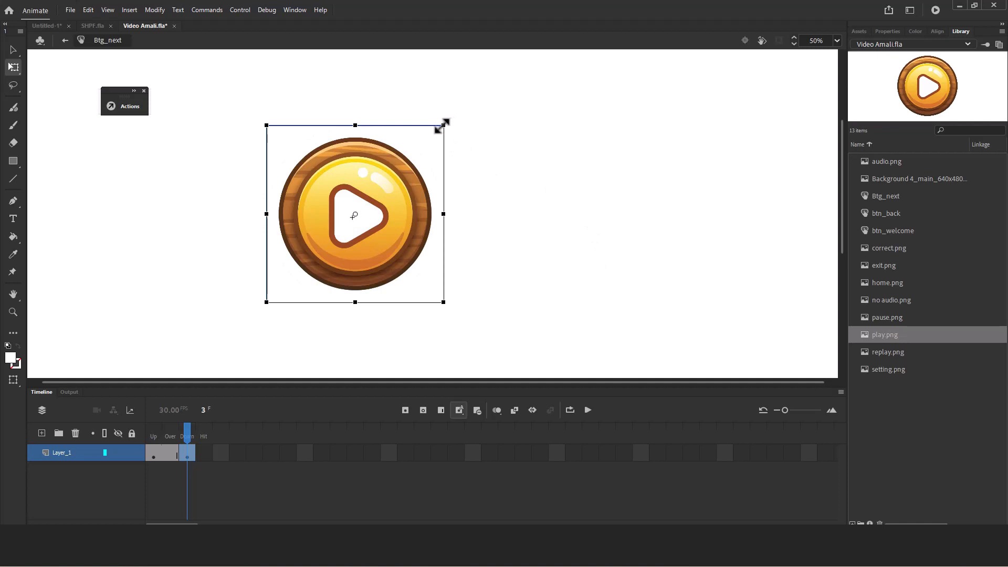
left_click_drag(442, 126, 437, 131)
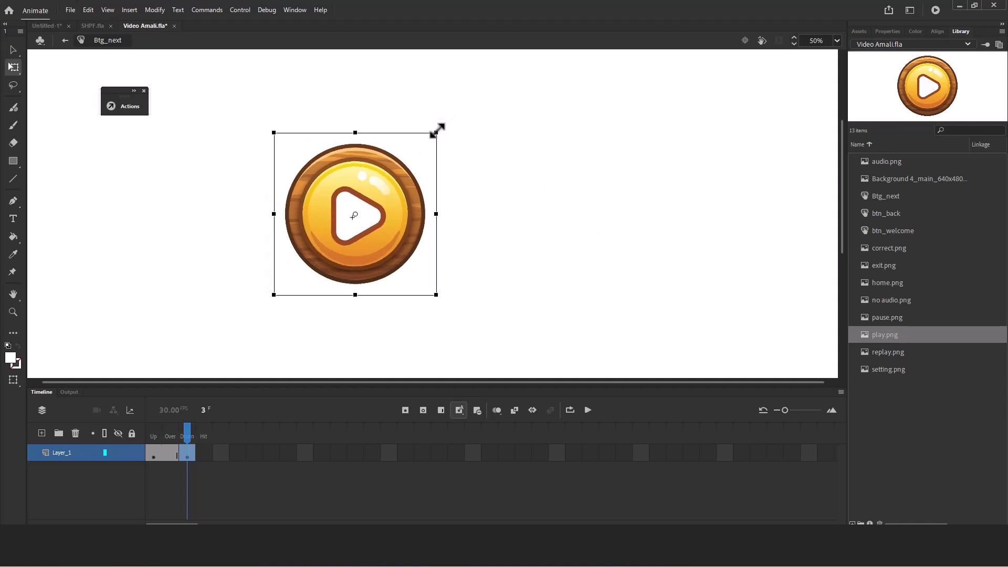
- Compare the play image's size between the Over and Down states
left_click(174, 437)
left_click(181, 438)
left_click(175, 438)
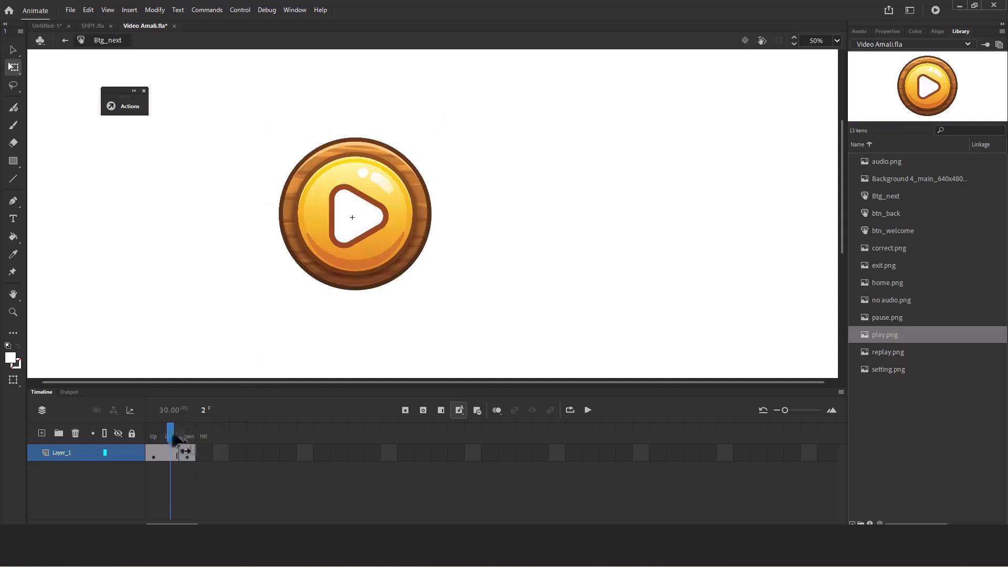
left_click(186, 436)
left_click(169, 436)
left_click(187, 435)
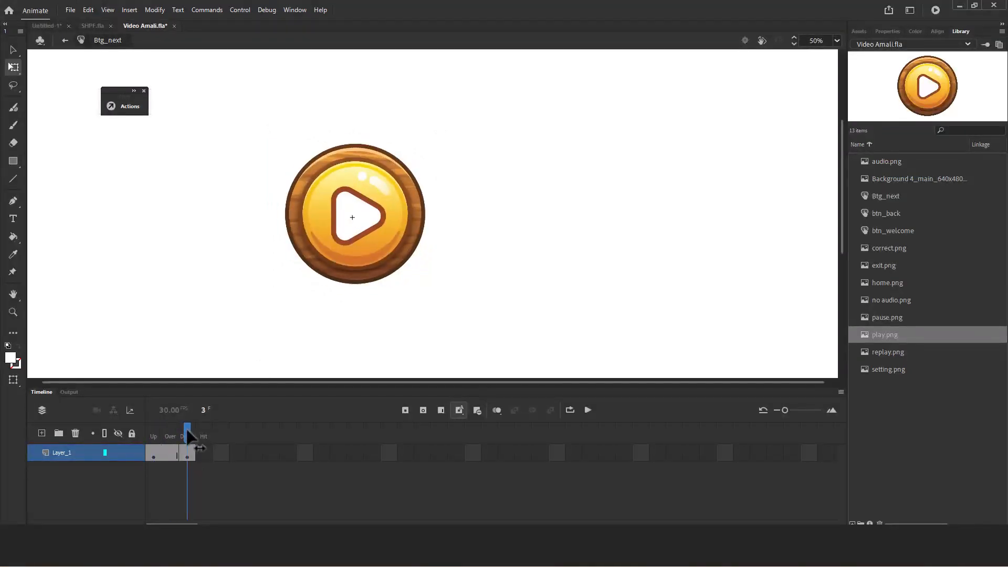
left_click(167, 430)
- Insert a frame on the Hit state of Layer_1 and add a new layer above it
left_click(188, 451)
right_click(207, 460)
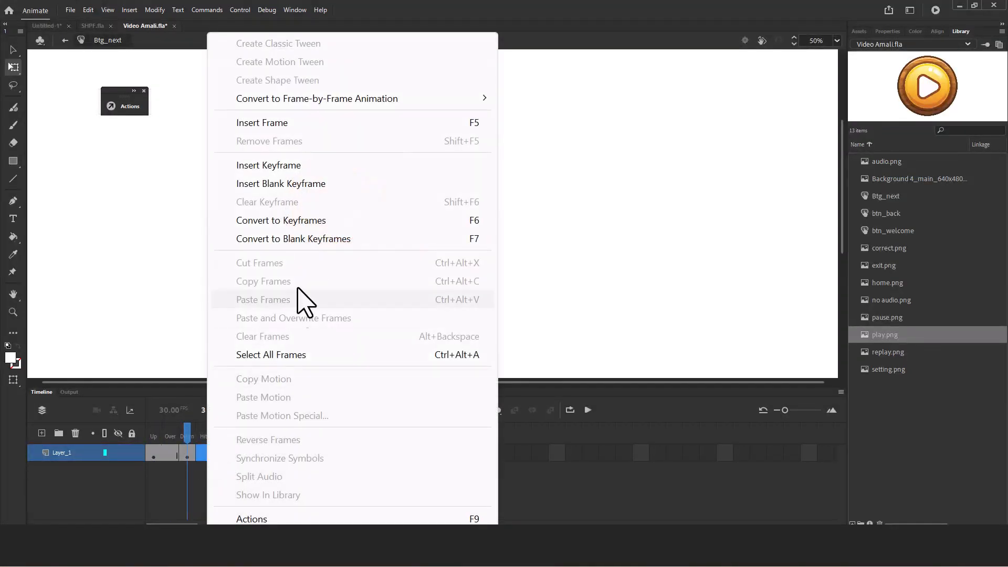
left_click(304, 123)
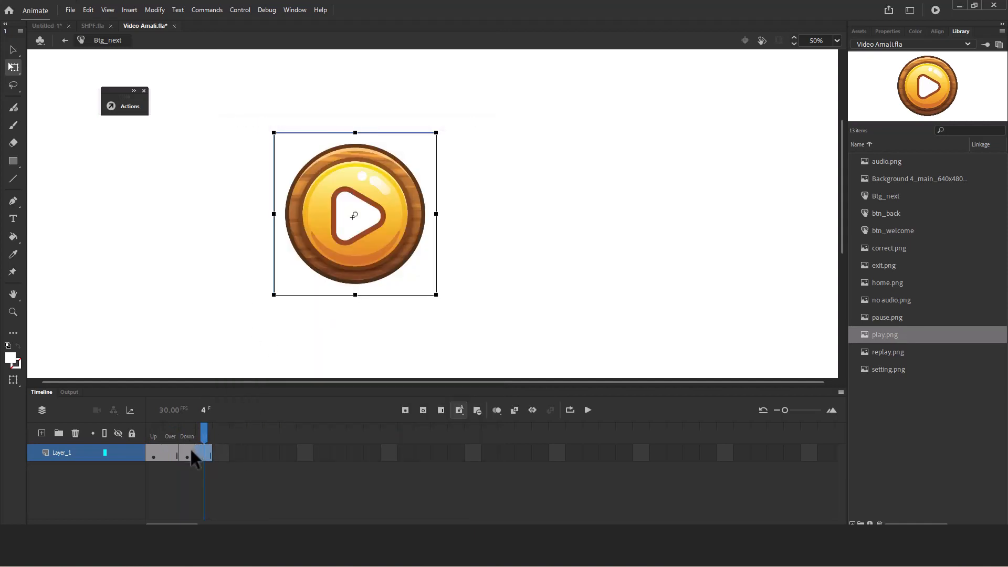
left_click(42, 433)
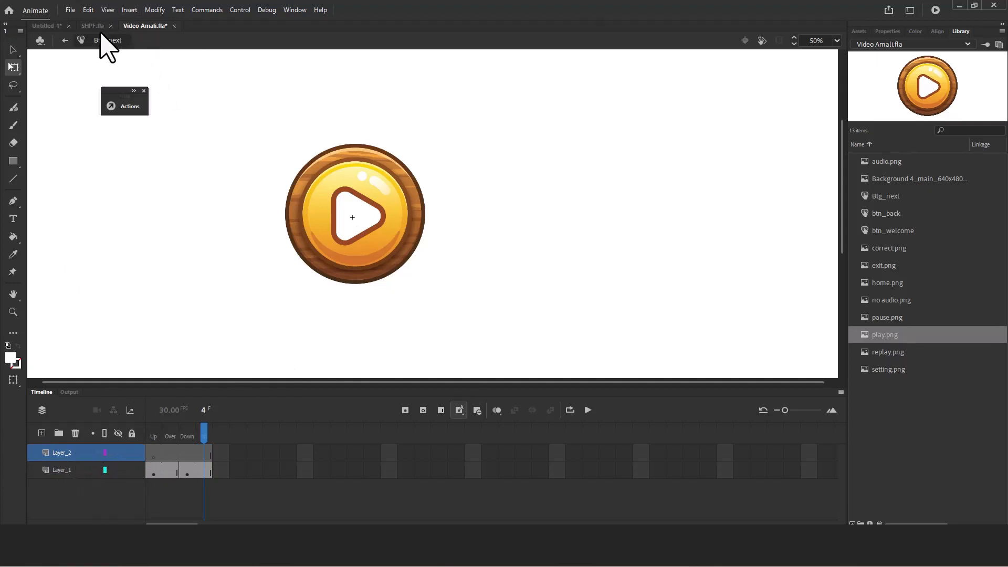
left_click(93, 11)
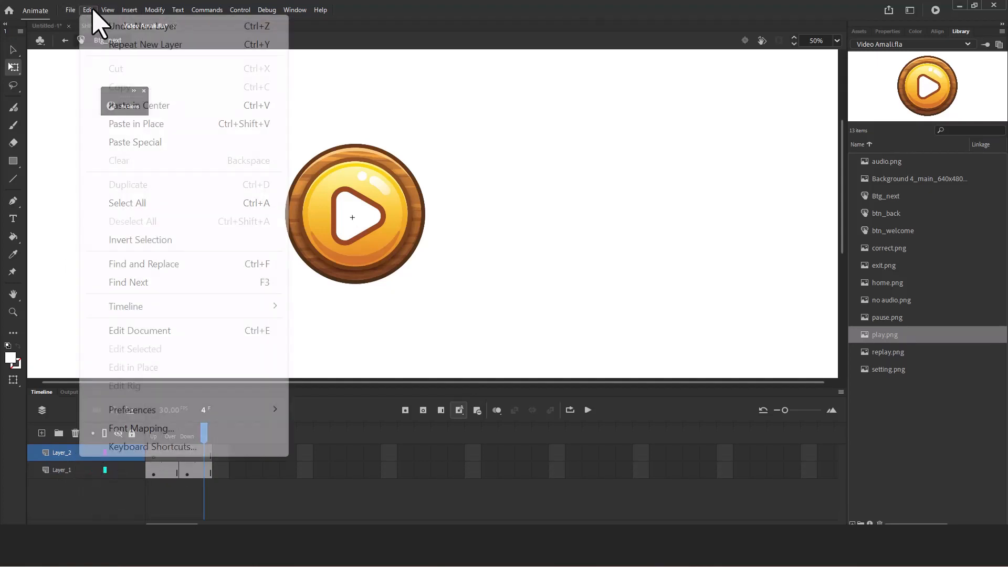
mouse_move(74, 11)
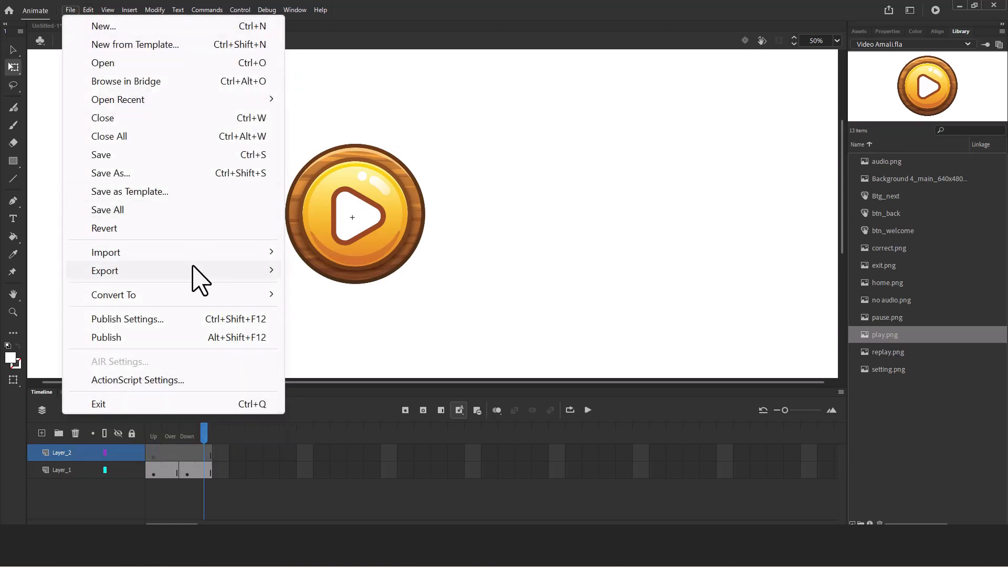
left_click(186, 228)
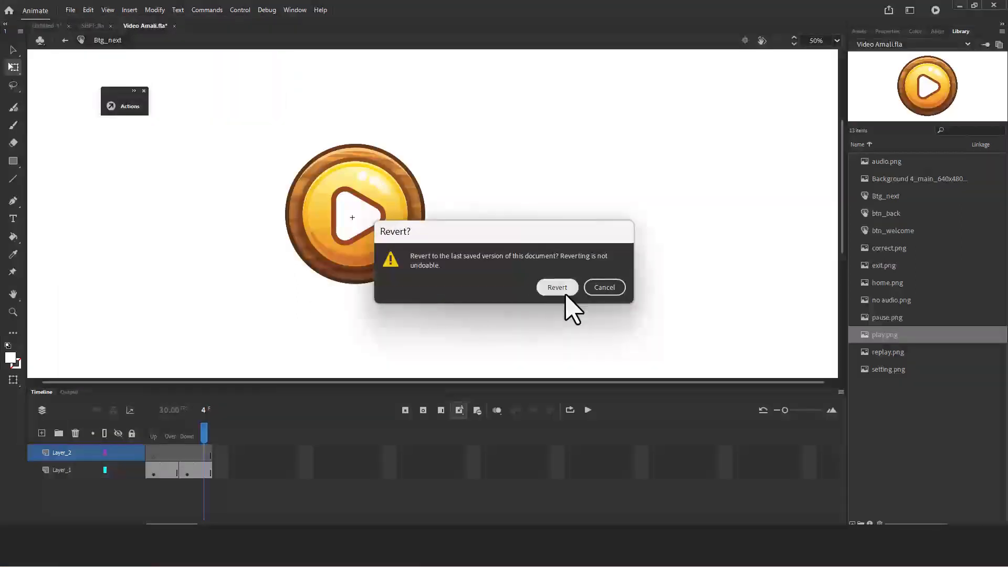
left_click(561, 287)
- Import the SOUND8 audio file from the Bahan > Audio folder into the library
left_click(71, 10)
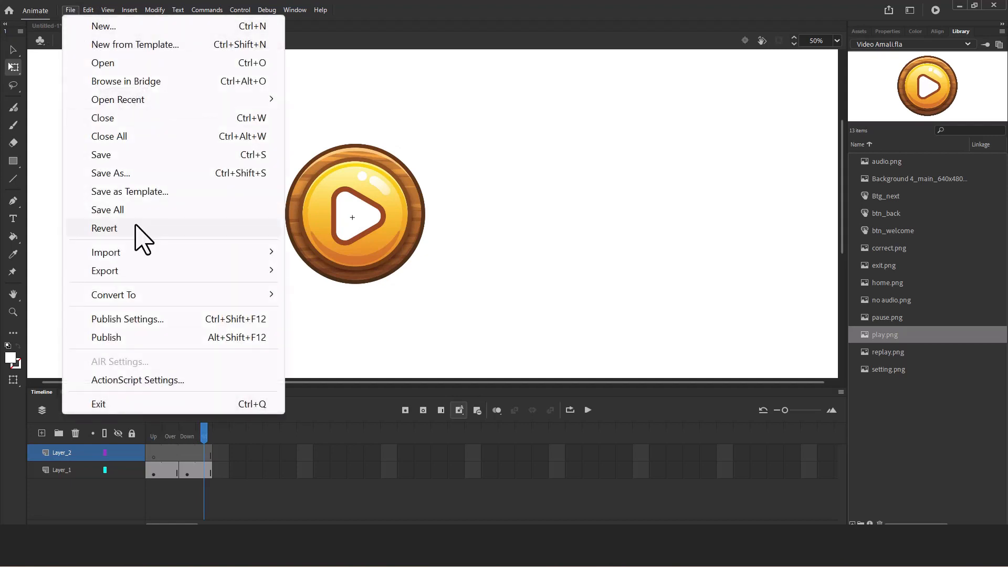
mouse_move(160, 254)
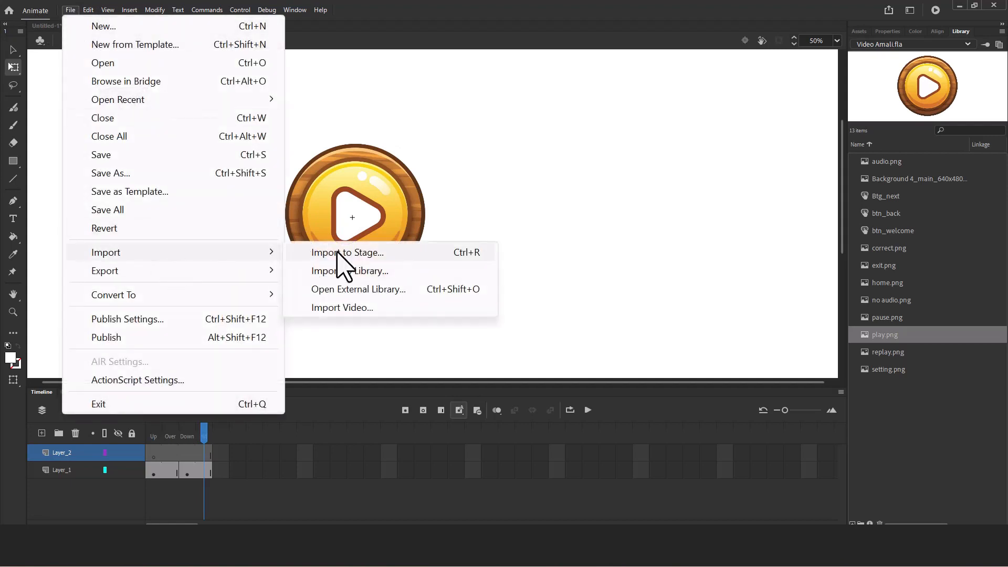
left_click(380, 271)
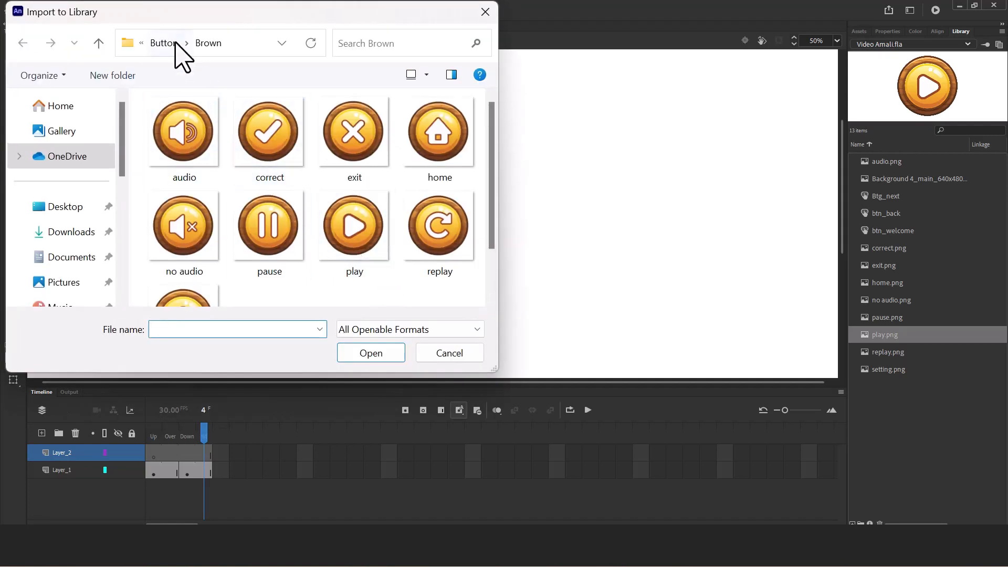
left_click(175, 44)
left_click(172, 43)
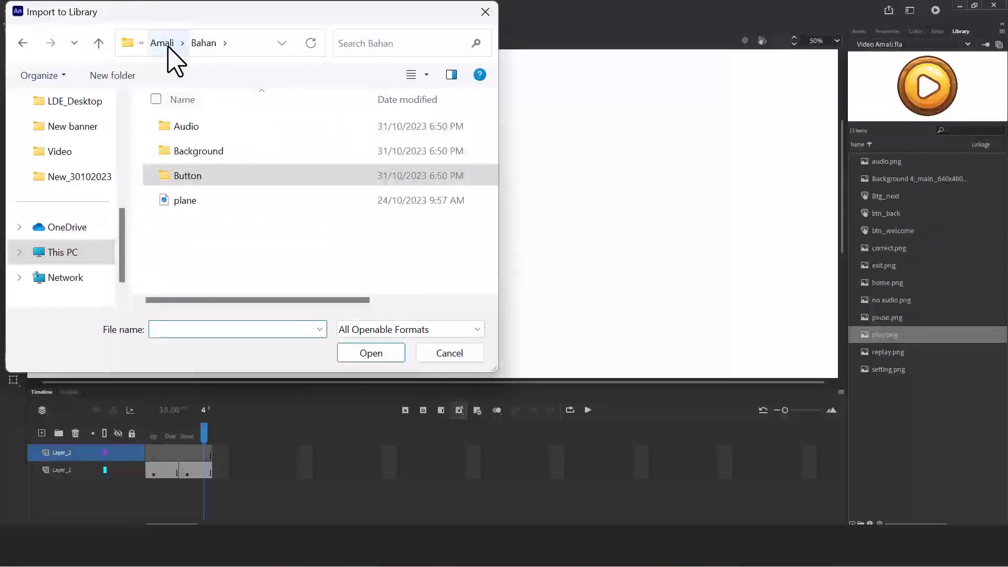
double_click(192, 129)
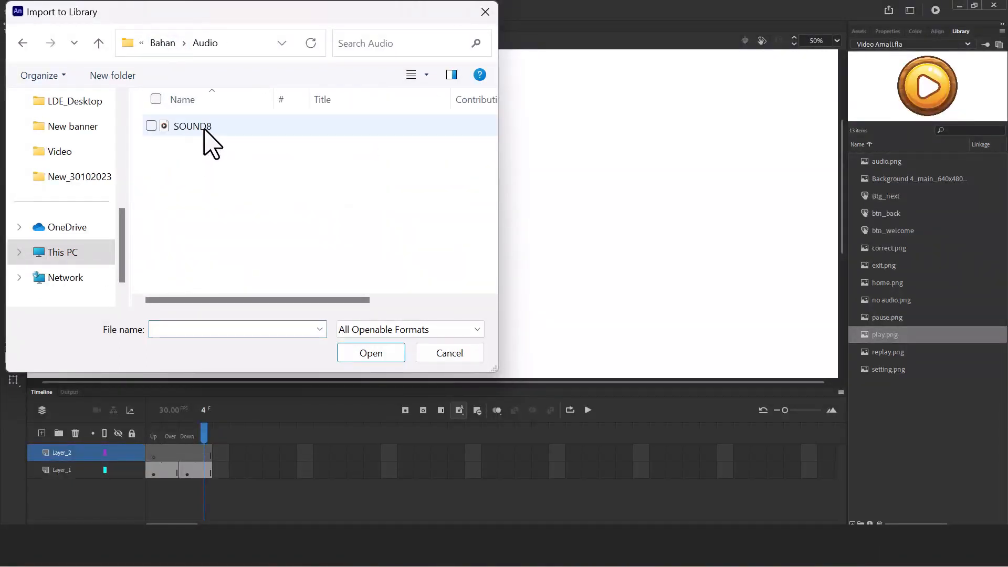
left_click(205, 132)
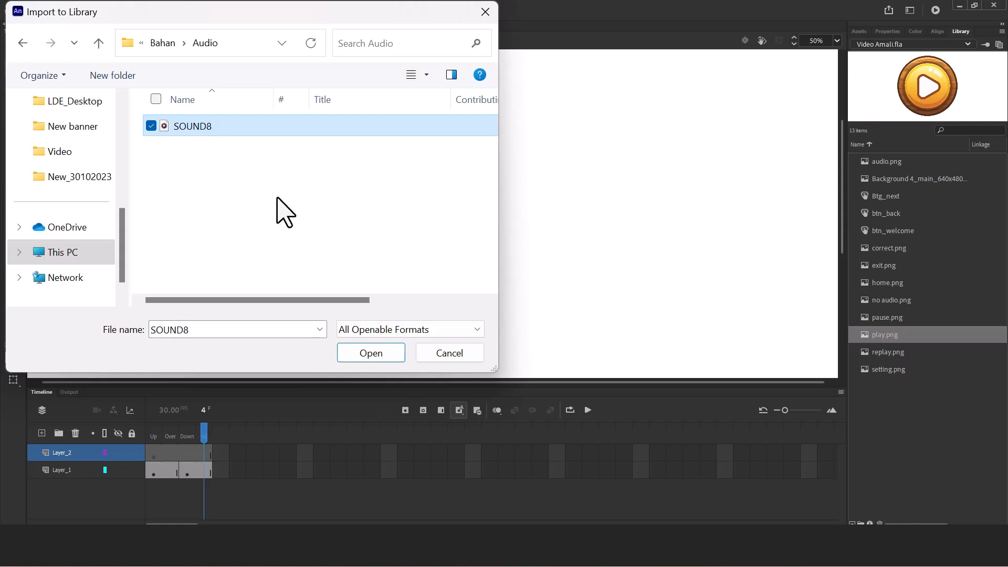
left_click(379, 355)
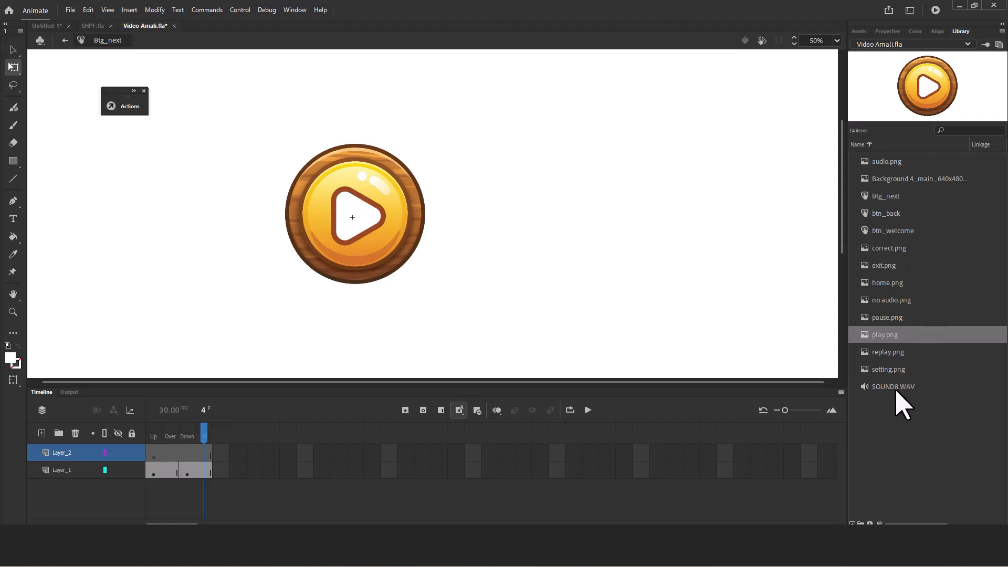
- Add a keyframe on the Down state of Layer_2, attach SOUND8.WAV to it and return to Scene 1
left_click(883, 387)
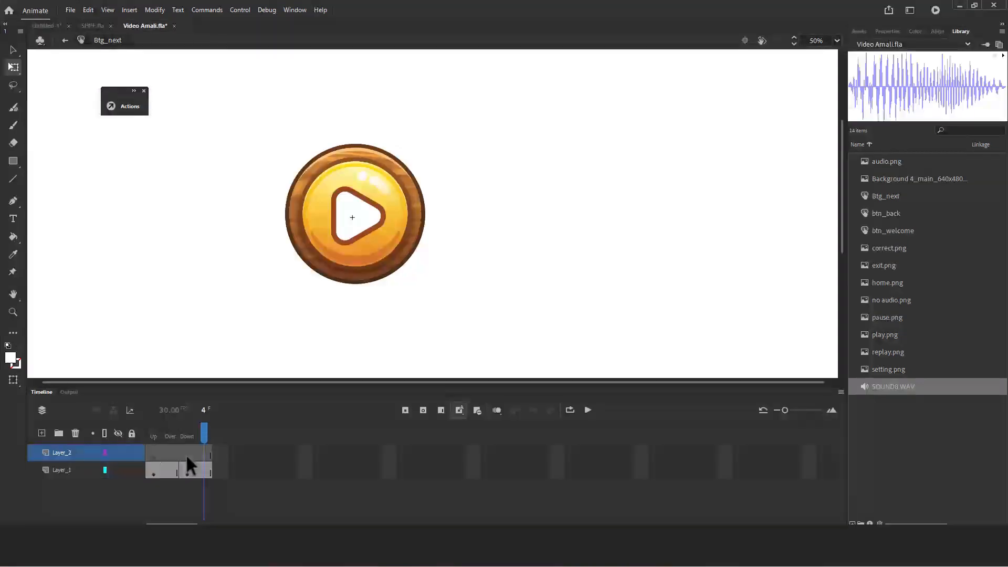
right_click(187, 451)
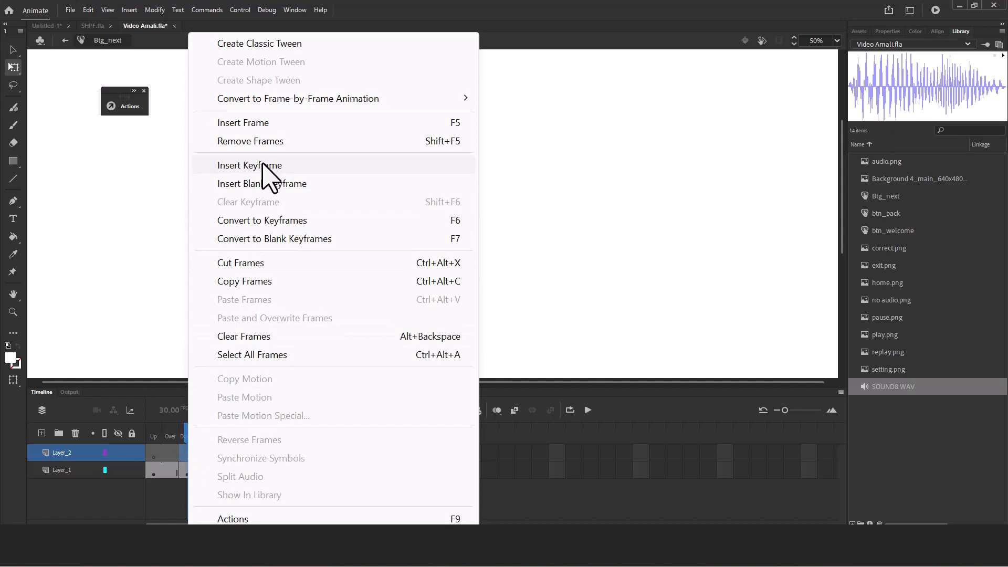
left_click(268, 183)
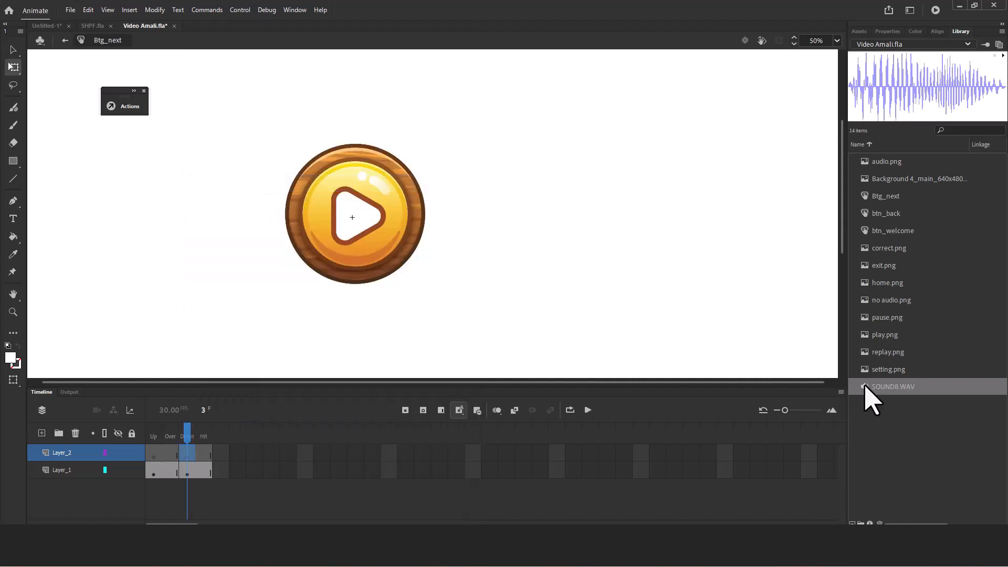
left_click_drag(865, 387, 185, 450)
left_click(65, 41)
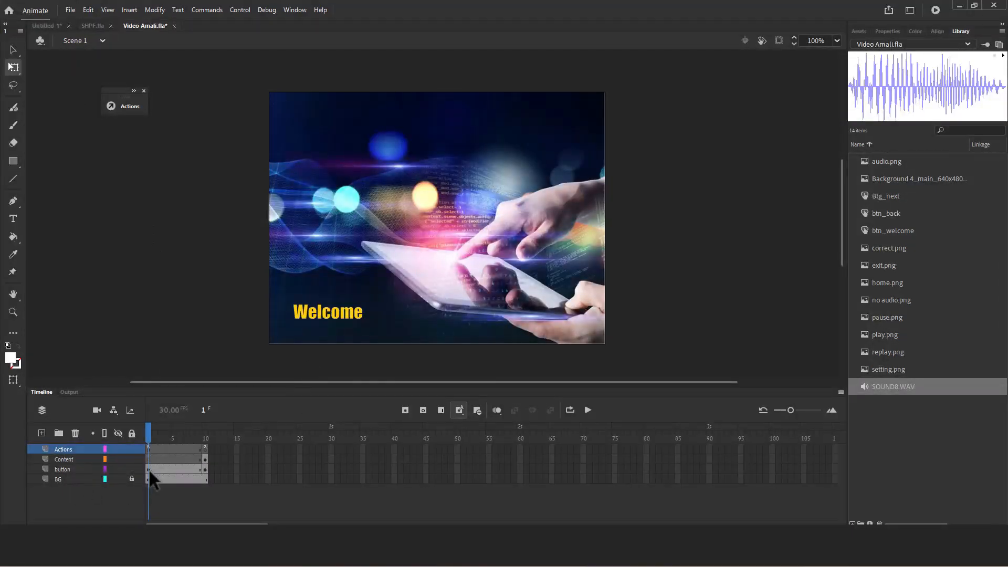
- Place the Btg_next symbol from the library on the stage in frame 1 of the button layer
left_click(149, 468)
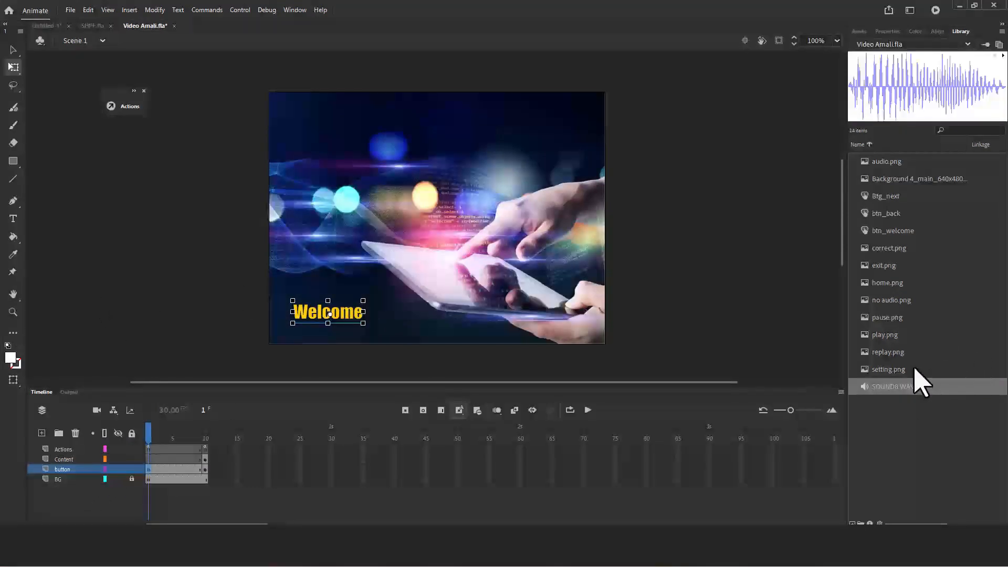
left_click(907, 232)
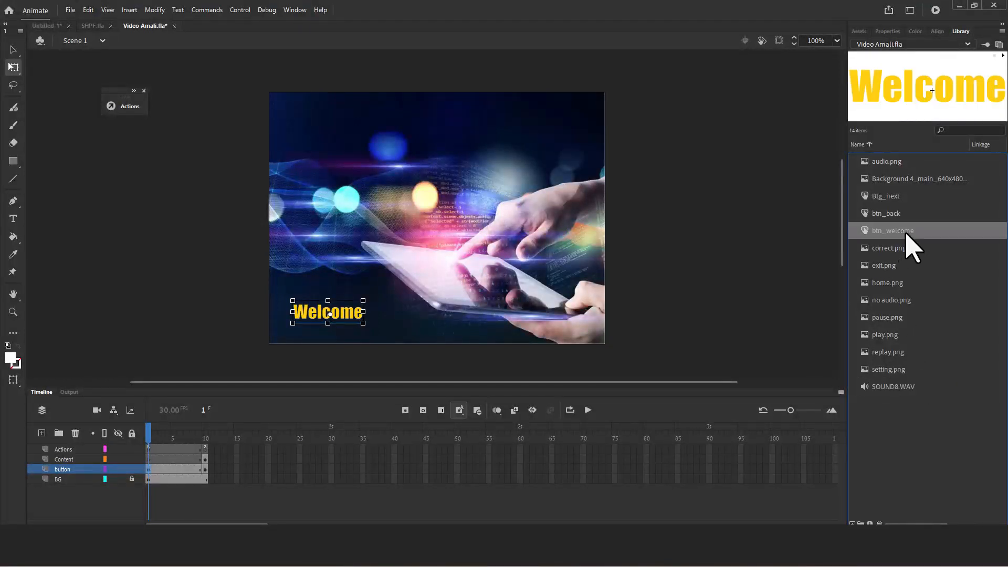
left_click(889, 198)
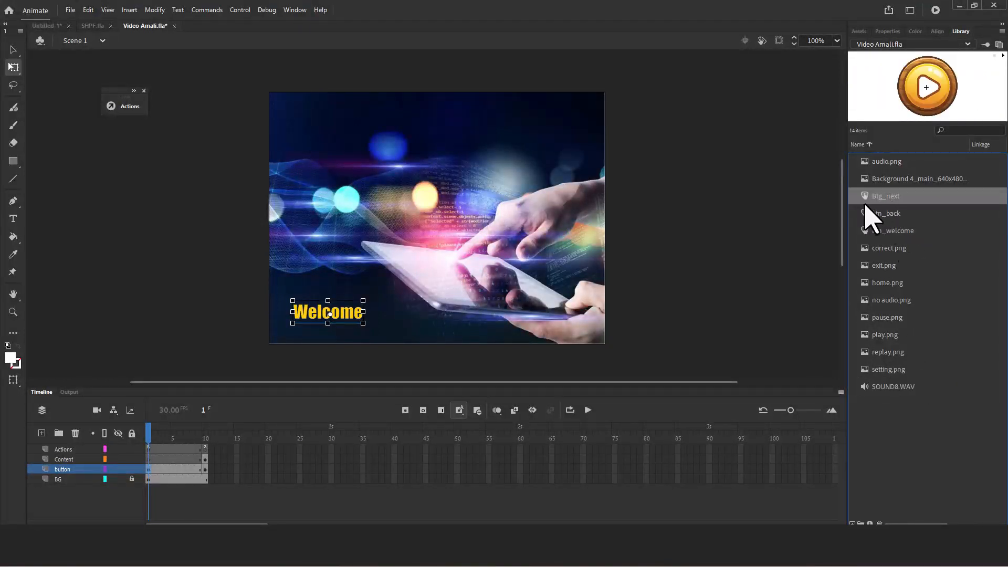
left_click_drag(866, 196, 419, 317)
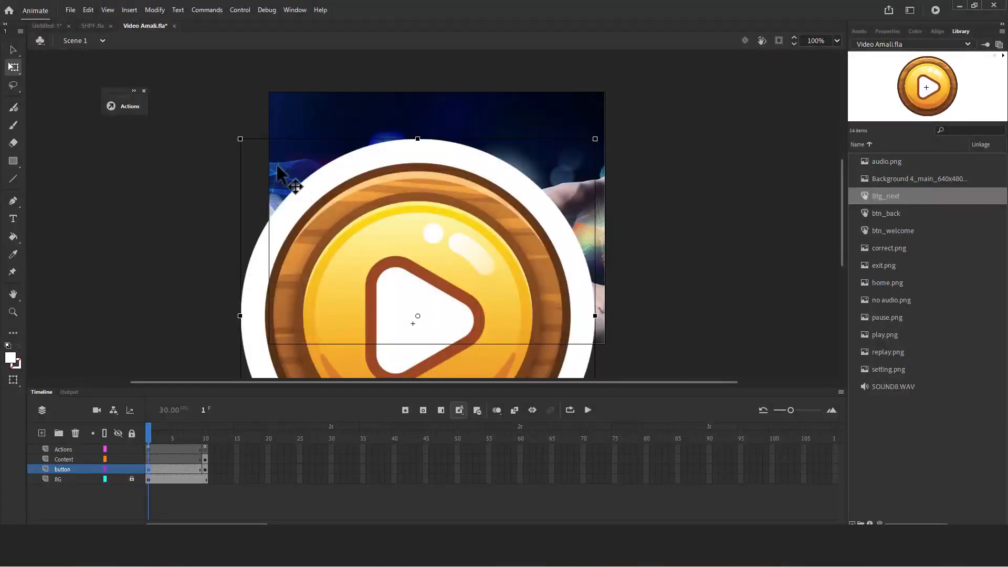
- Scale the Btg_next button down to roughly the height of the Welcome text and move it just right of that text
left_click_drag(239, 138, 407, 266)
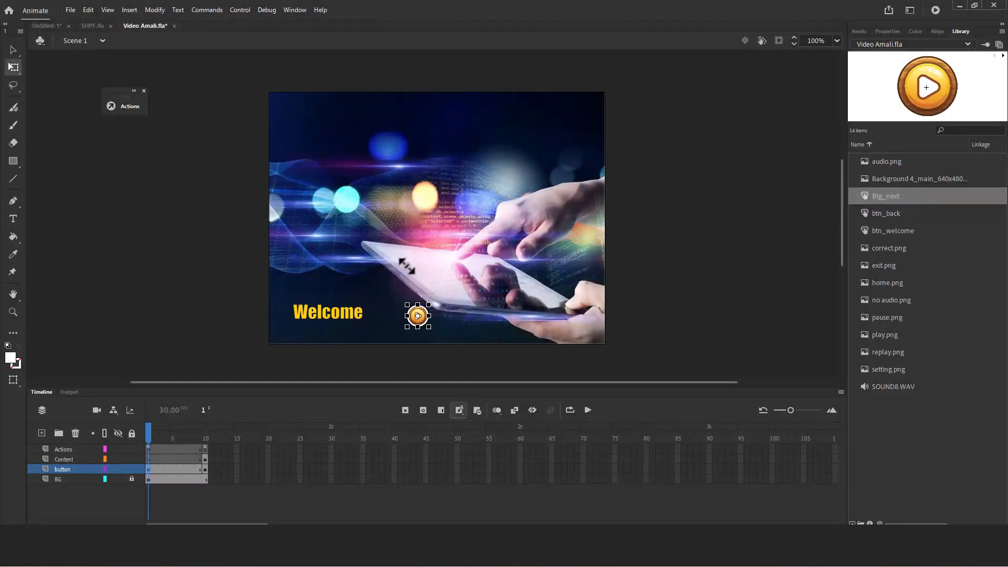
left_click(13, 49)
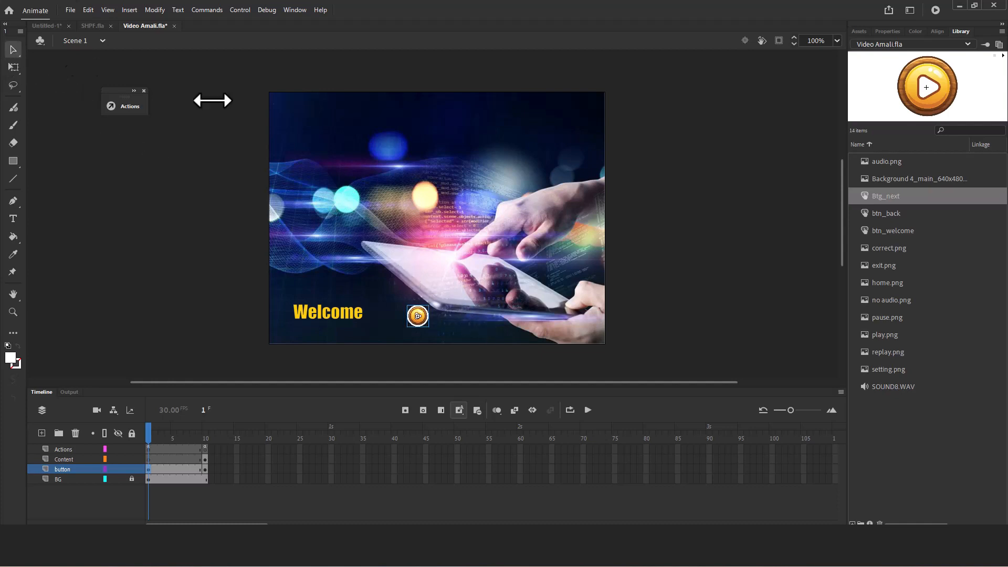
left_click_drag(419, 322, 385, 318)
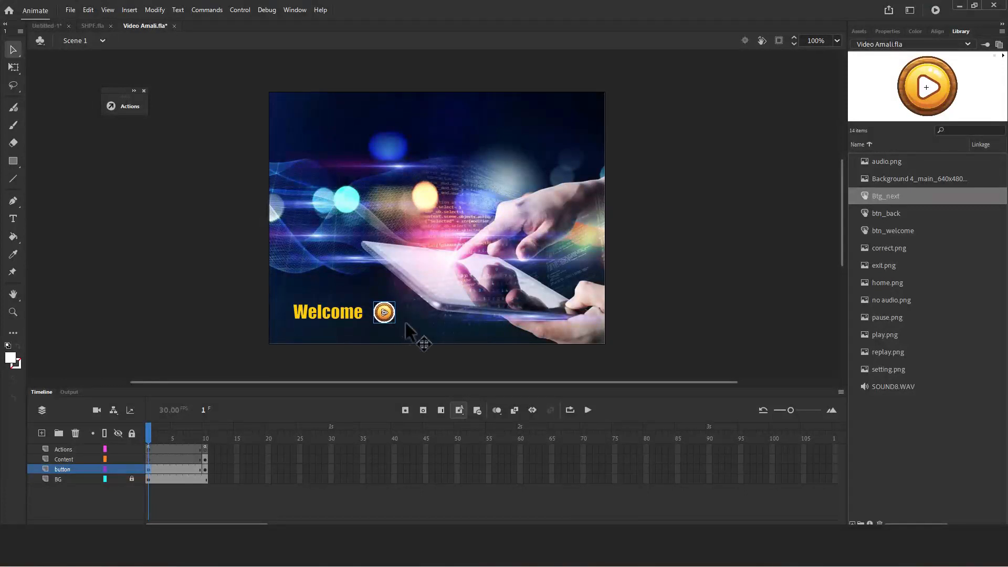
- Test the movie, trying the Welcome, Back and play buttons, and close the preview
left_click(936, 10)
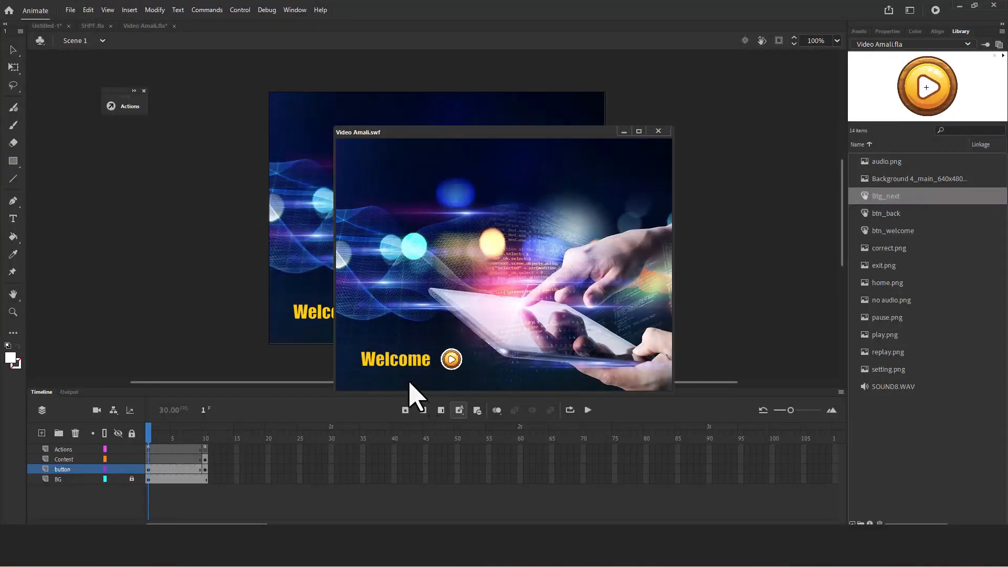
left_click(395, 367)
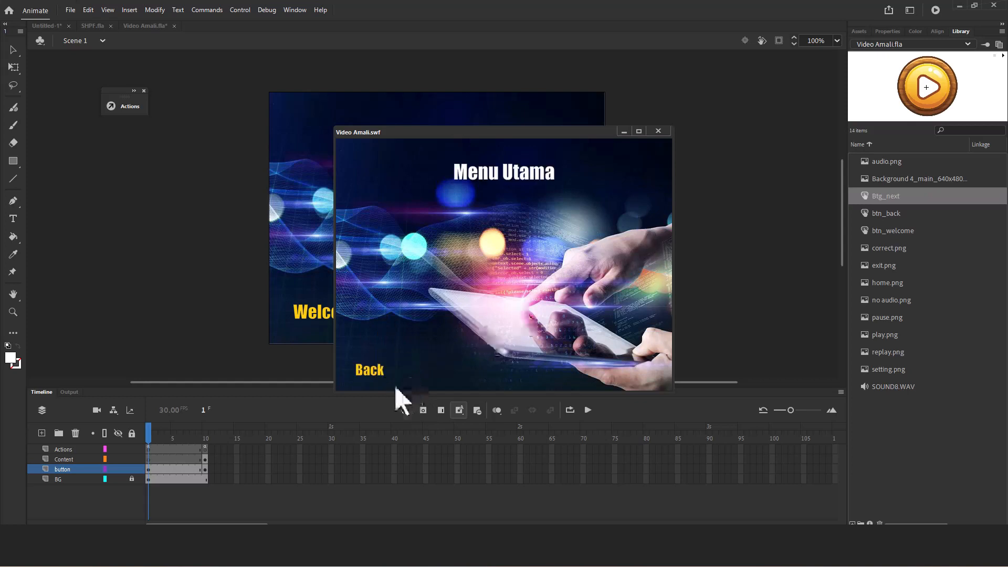
left_click(370, 369)
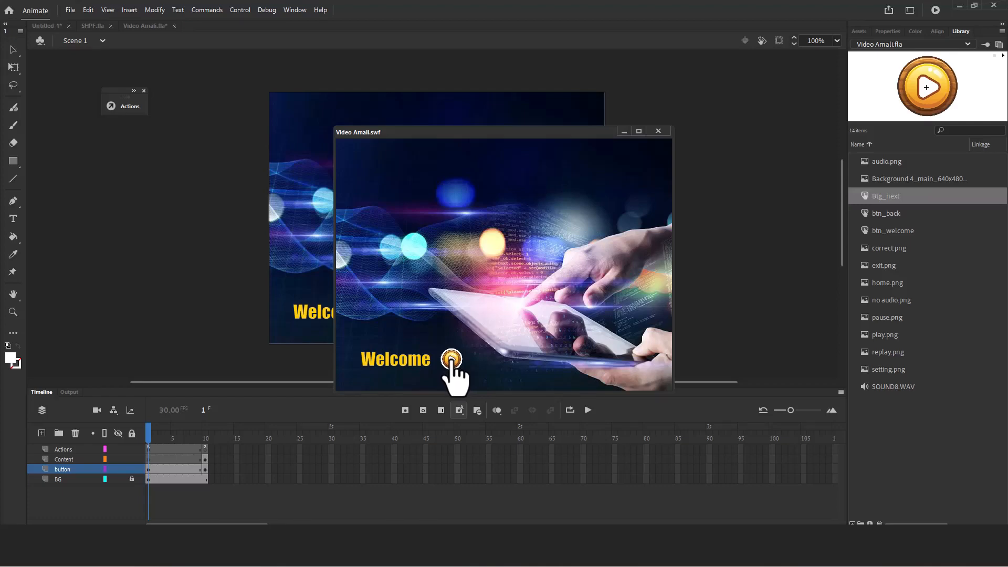
left_click(658, 131)
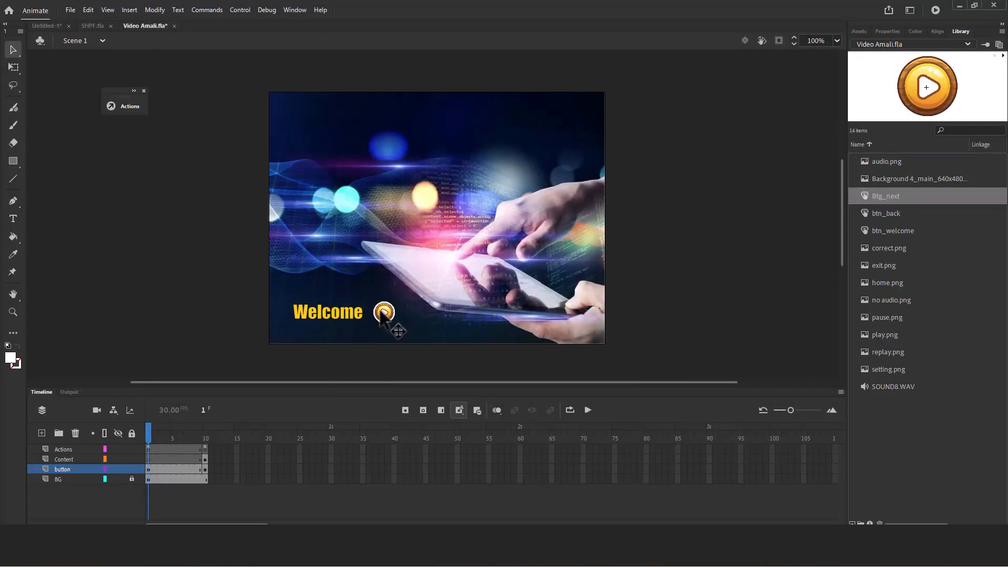
- Open the Btg_next instance to compare its Down and Over states, and return to Scene 1
double_click(382, 313)
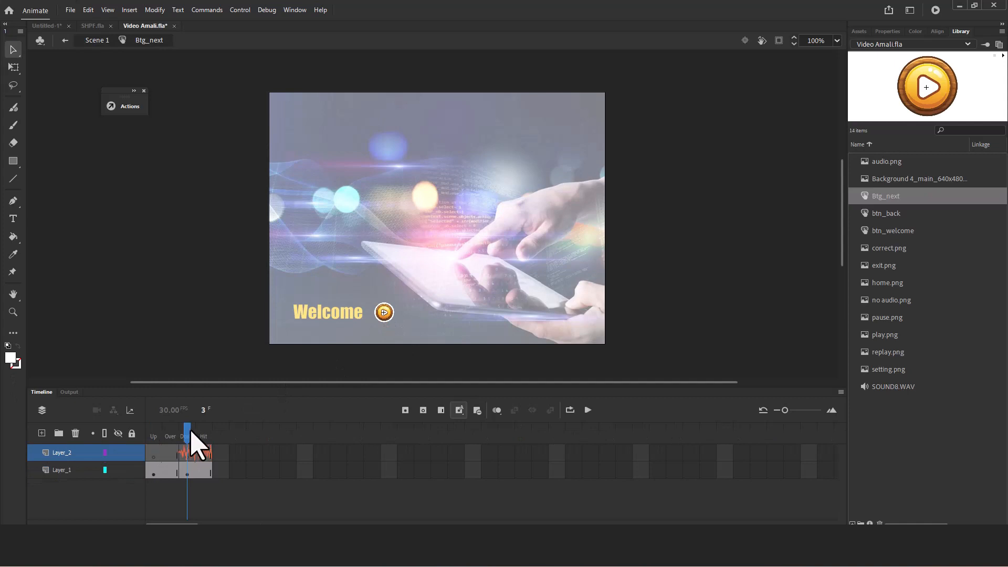
left_click_drag(191, 430, 170, 426)
left_click(98, 41)
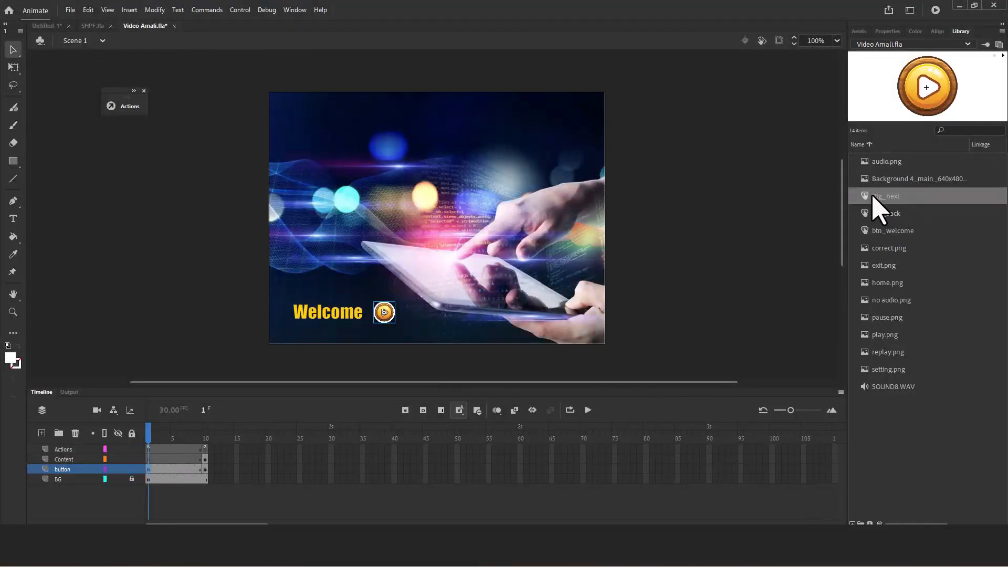
- Create a new button symbol named Btg_Home
left_click(151, 11)
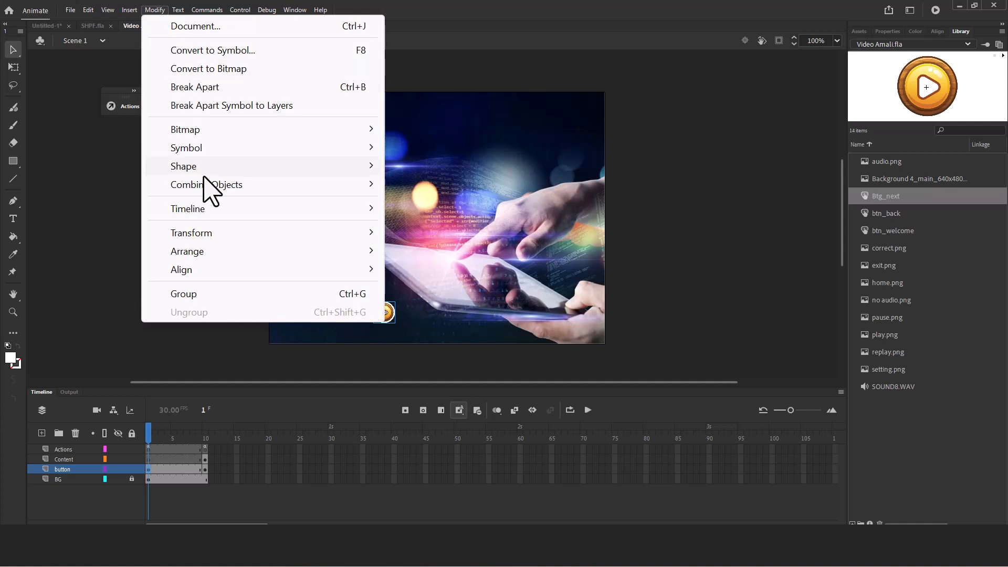
mouse_move(131, 13)
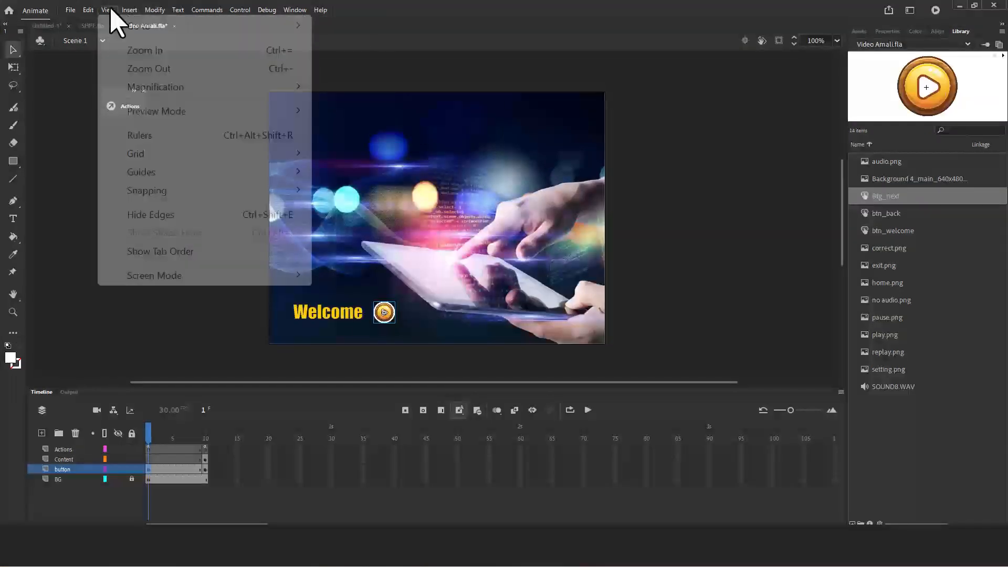
left_click(169, 27)
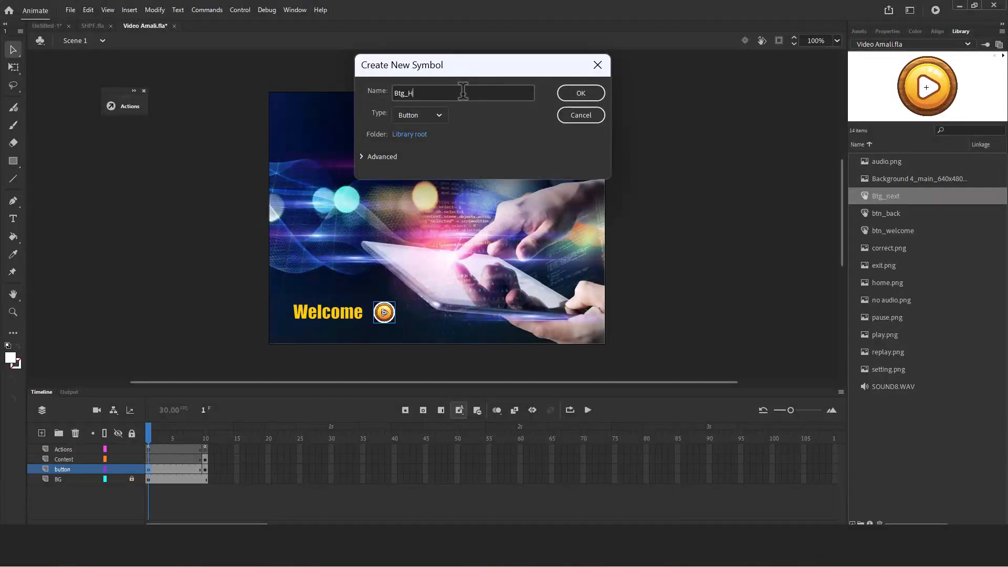
left_click(584, 97)
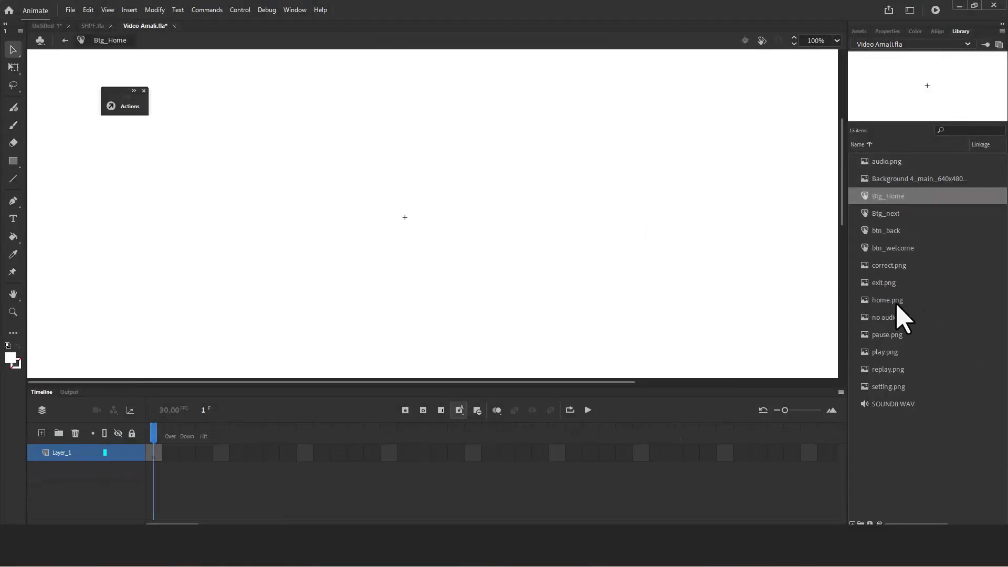
- Place home.png on the Btg_Home symbol's stage, roughly centred on the registration point
left_click(891, 284)
left_click(887, 302)
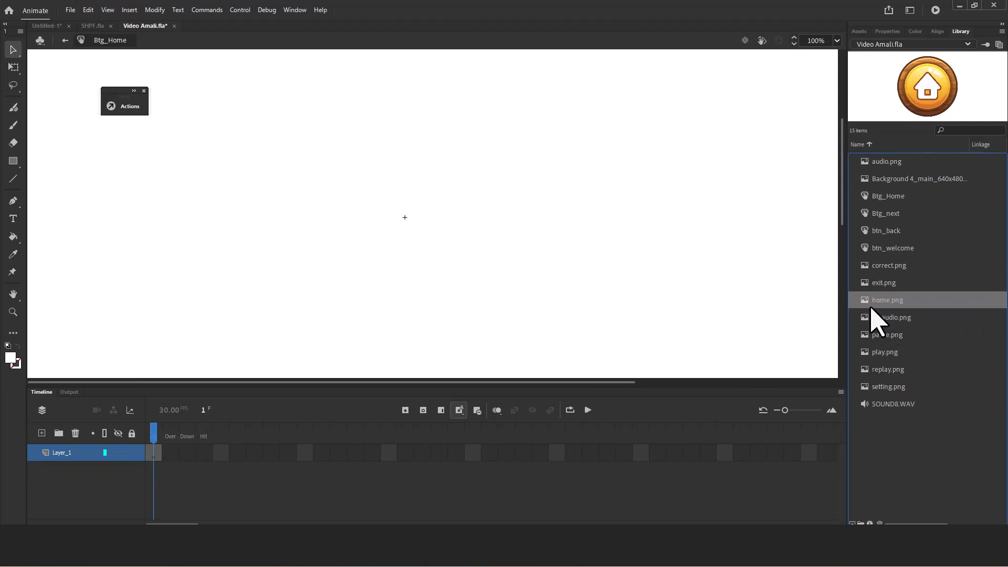
left_click_drag(863, 301, 408, 221)
left_click_drag(453, 245, 447, 234)
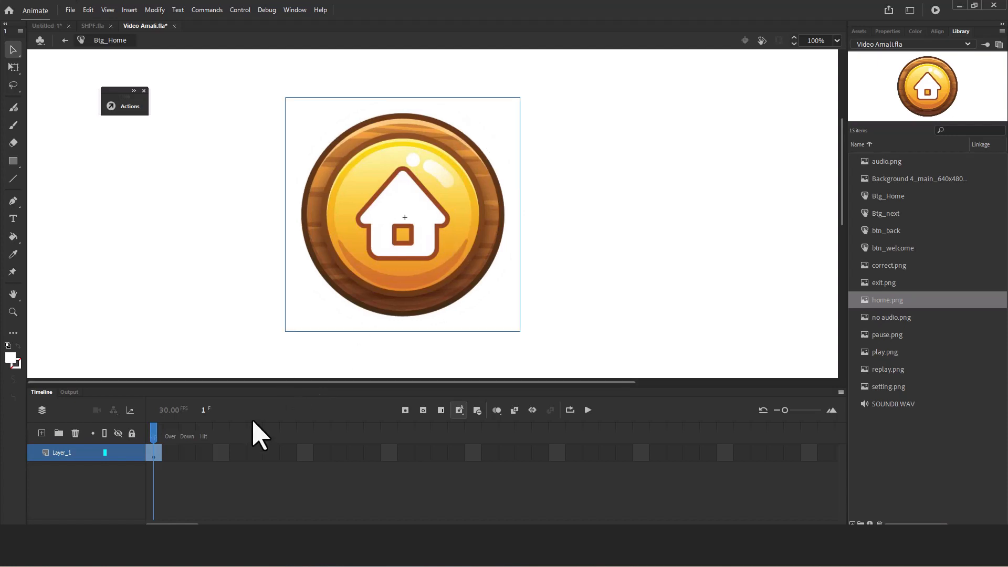
- Shrink the home image slightly on a new Down keyframe in Btg_Home and extend the layer through the Hit frame
left_click(188, 451)
right_click(189, 450)
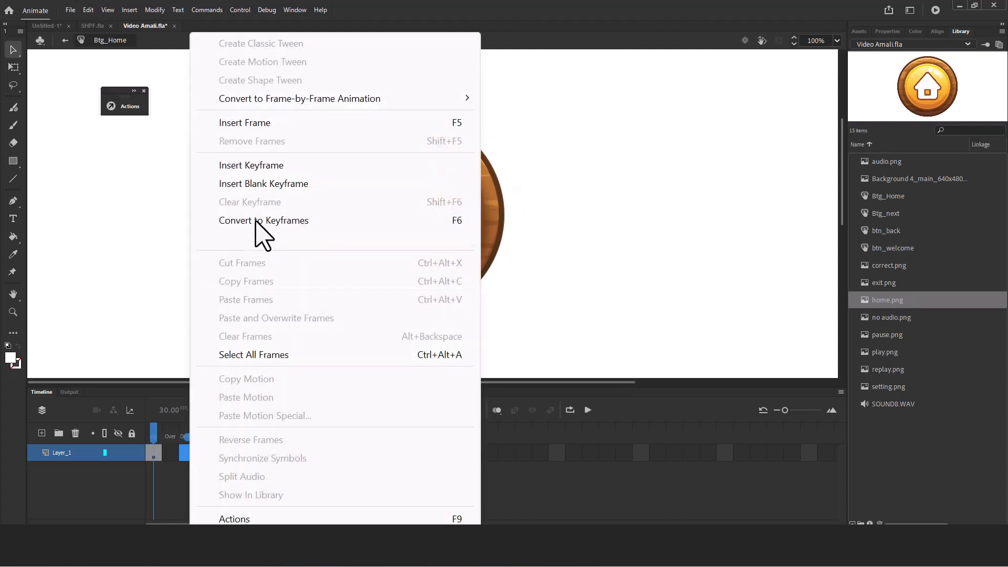
left_click(280, 167)
left_click(14, 67)
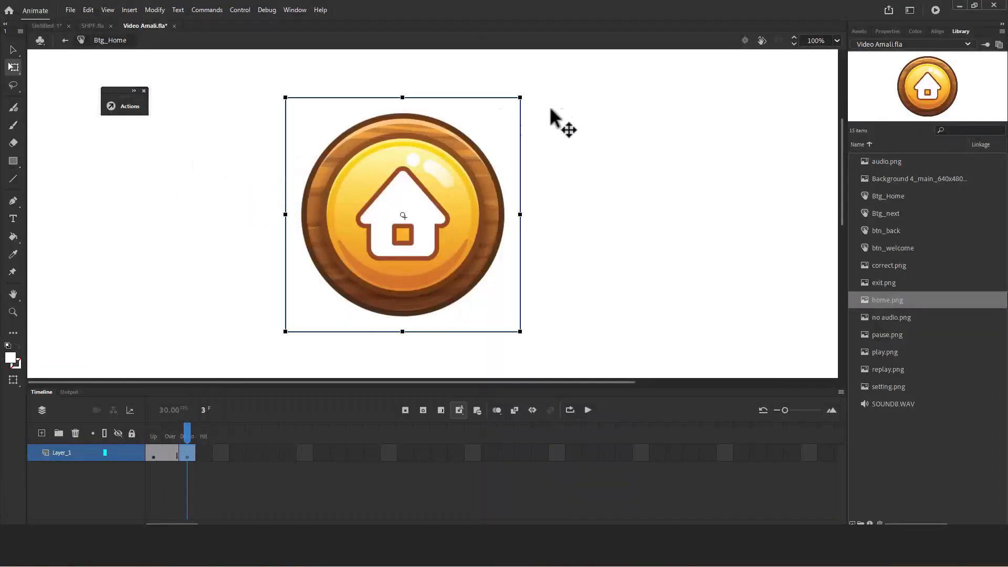
left_click_drag(522, 96, 507, 109)
mouse_move(189, 434)
left_mouse_down()
mouse_move(170, 436)
mouse_move(187, 438)
left_mouse_up()
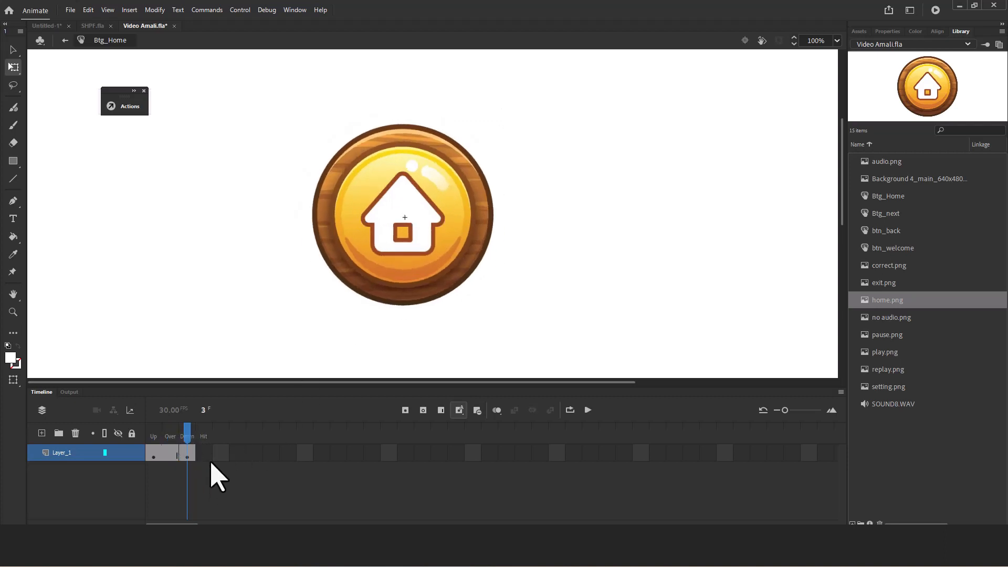
right_click(205, 452)
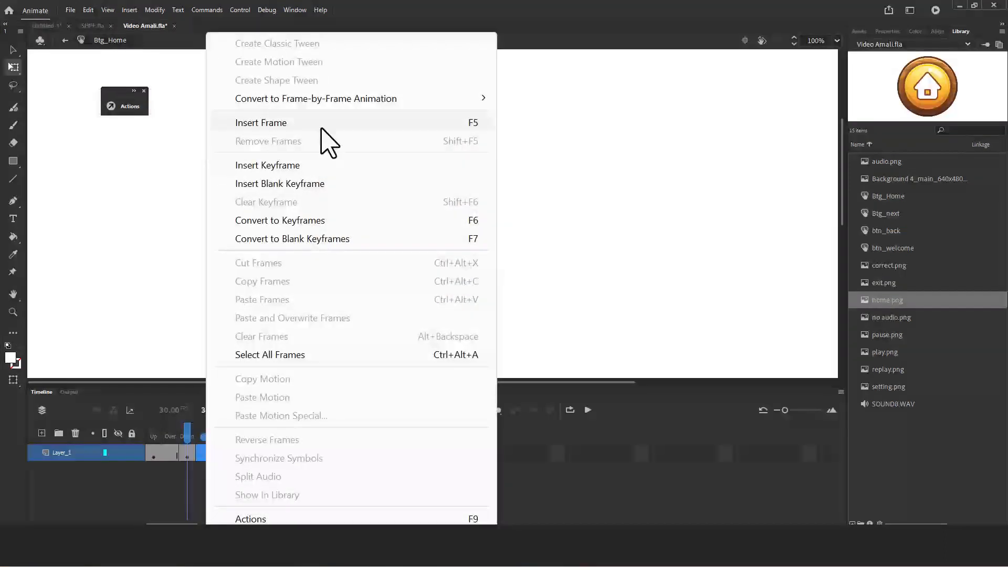
left_click(321, 122)
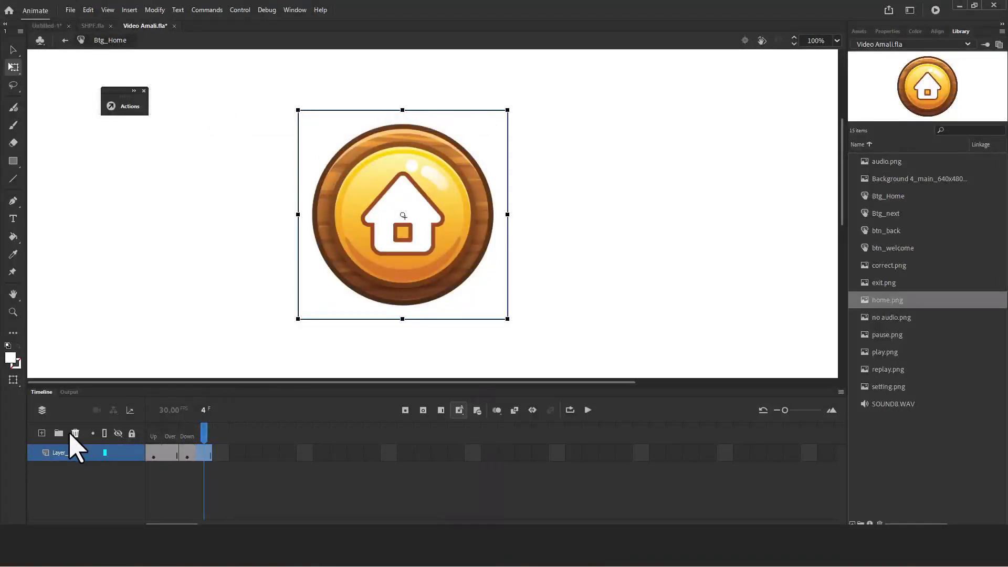
- Add SOUND8.WAV to Btg_Home on a new layer with a blank keyframe at Down, and return to Scene 1
left_click(41, 433)
right_click(185, 454)
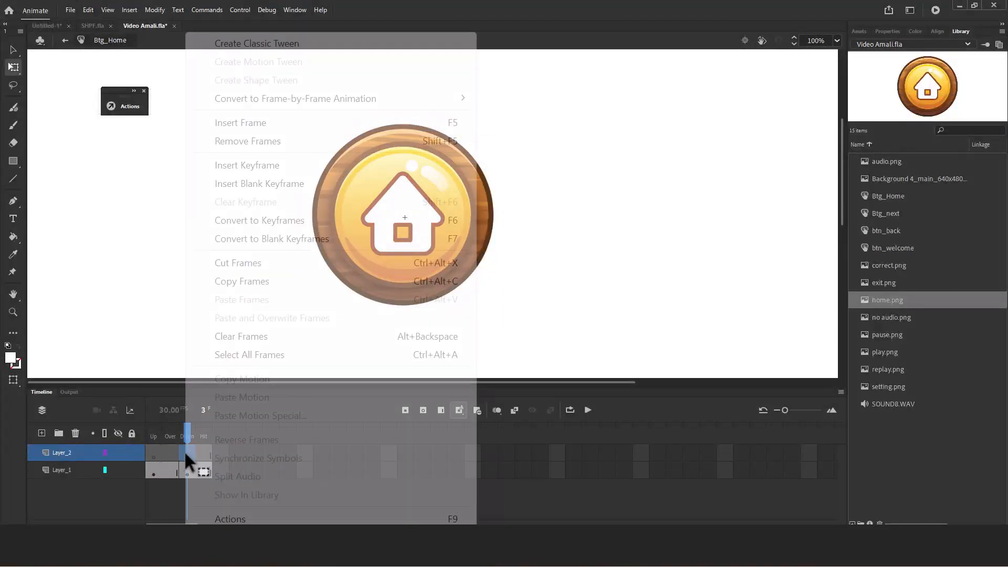
left_click(269, 183)
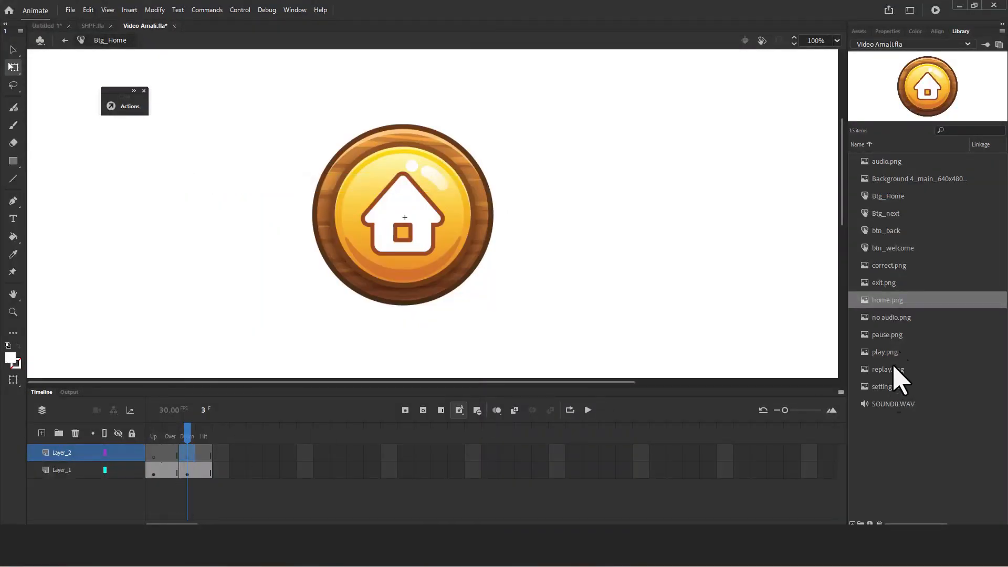
left_click_drag(868, 412, 405, 346)
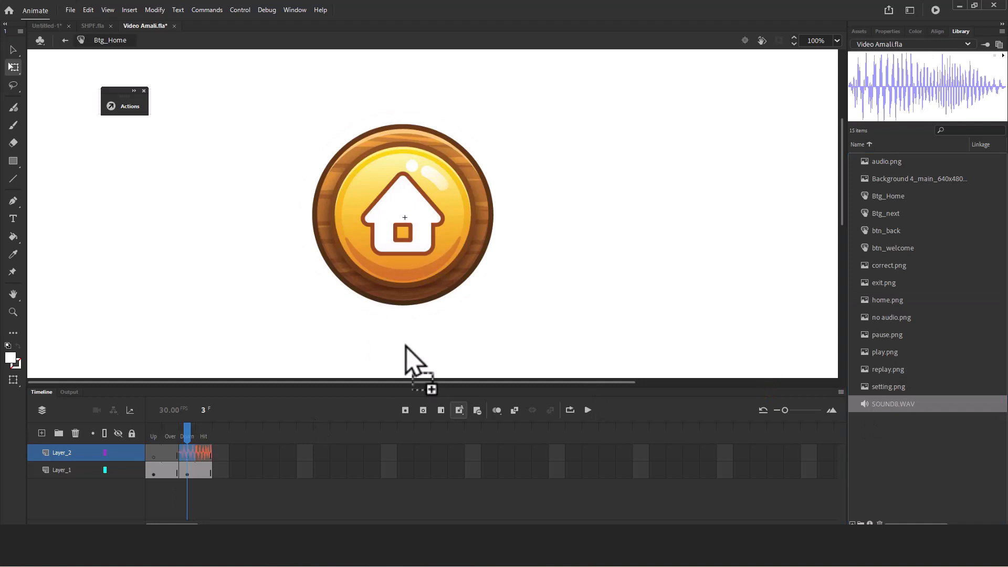
left_click(64, 40)
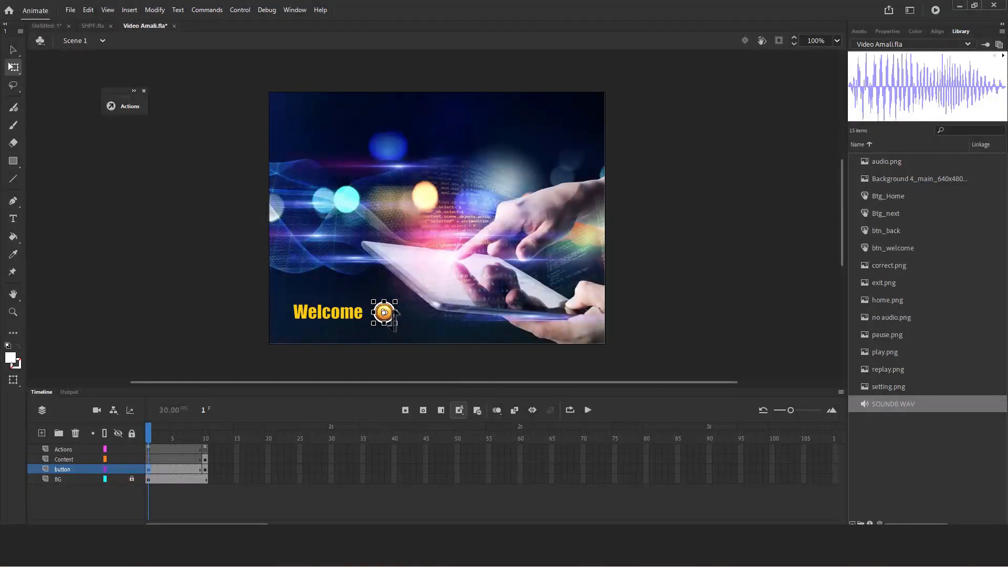
- Create a new button symbol named Btg_pre
left_click(155, 11)
mouse_move(130, 10)
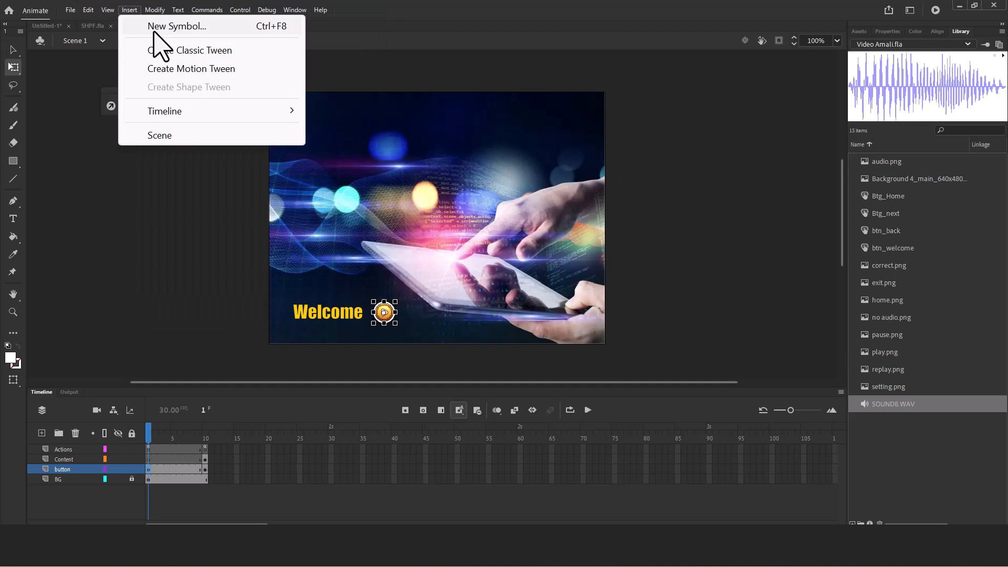
left_click(154, 28)
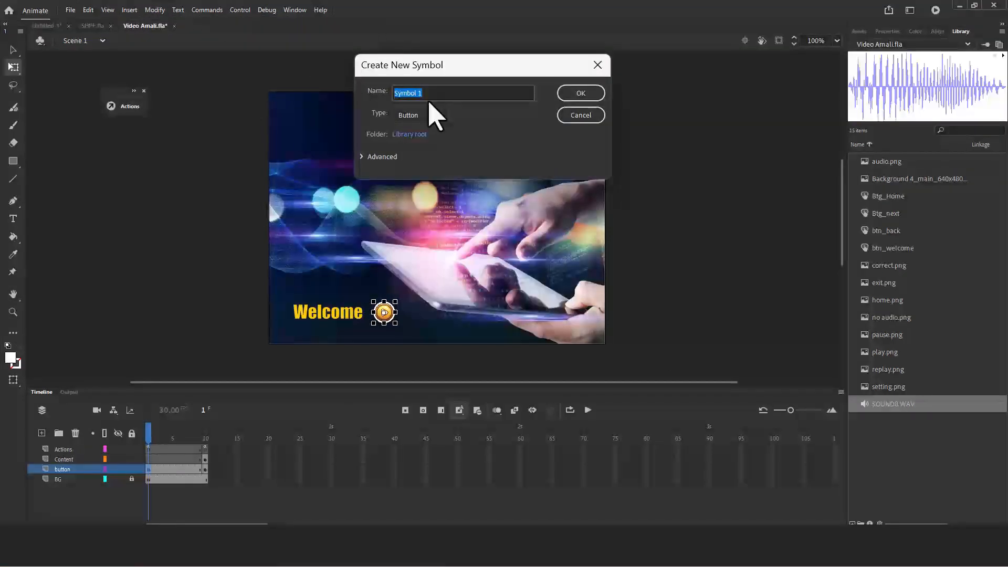
type("Btg_pre")
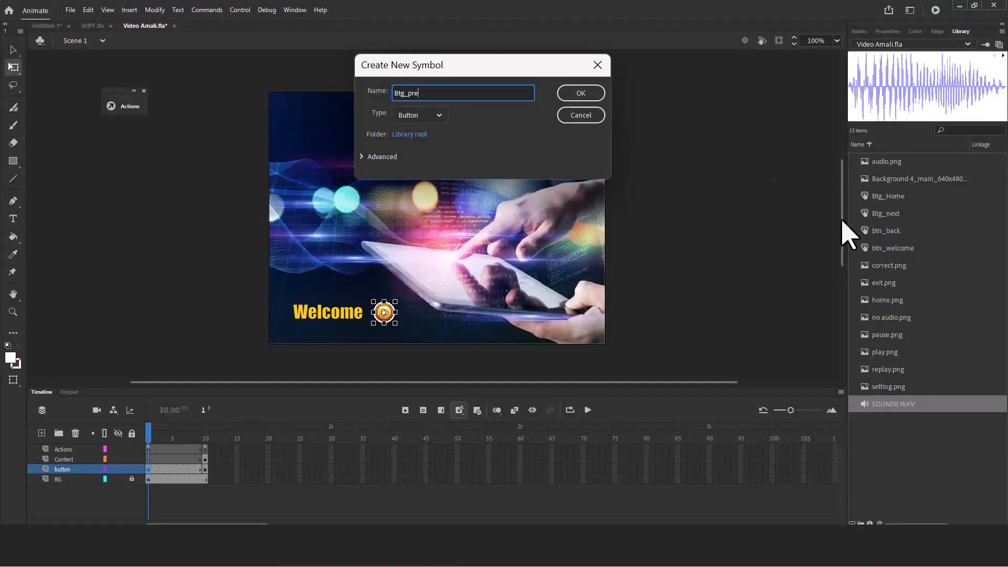
left_click(580, 93)
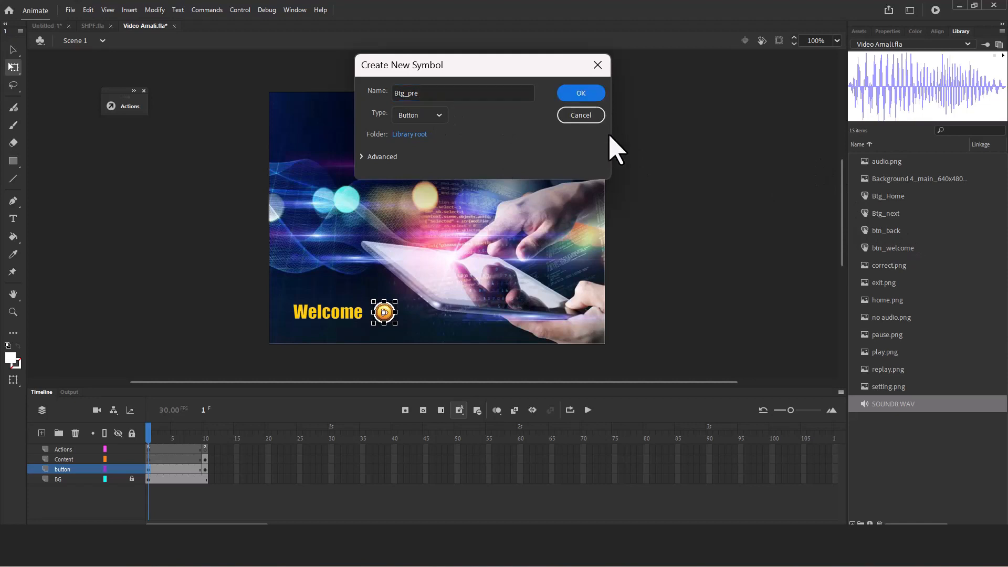
left_click(594, 94)
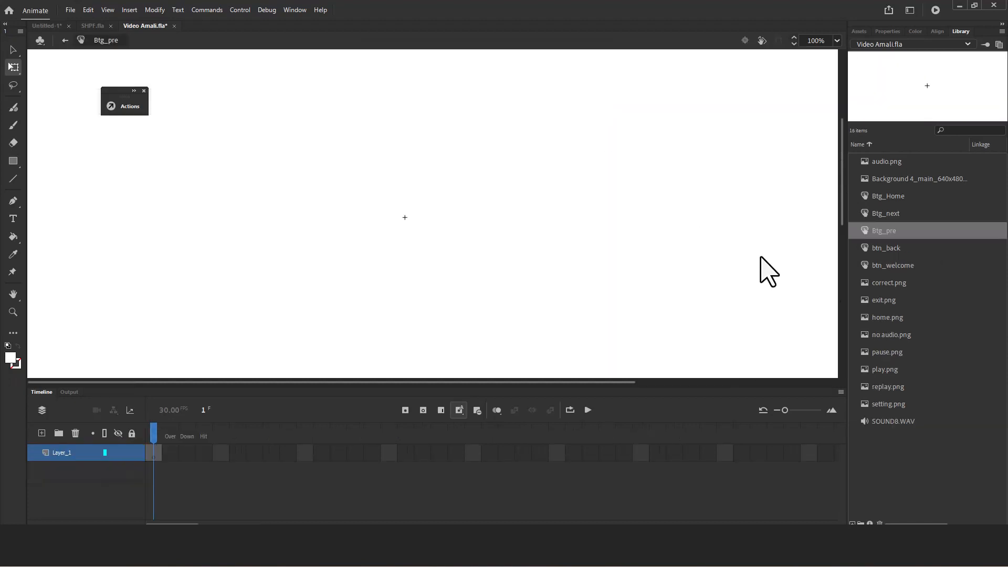
- Look through the library's image previews for artwork suitable for the previous button
left_click(887, 301)
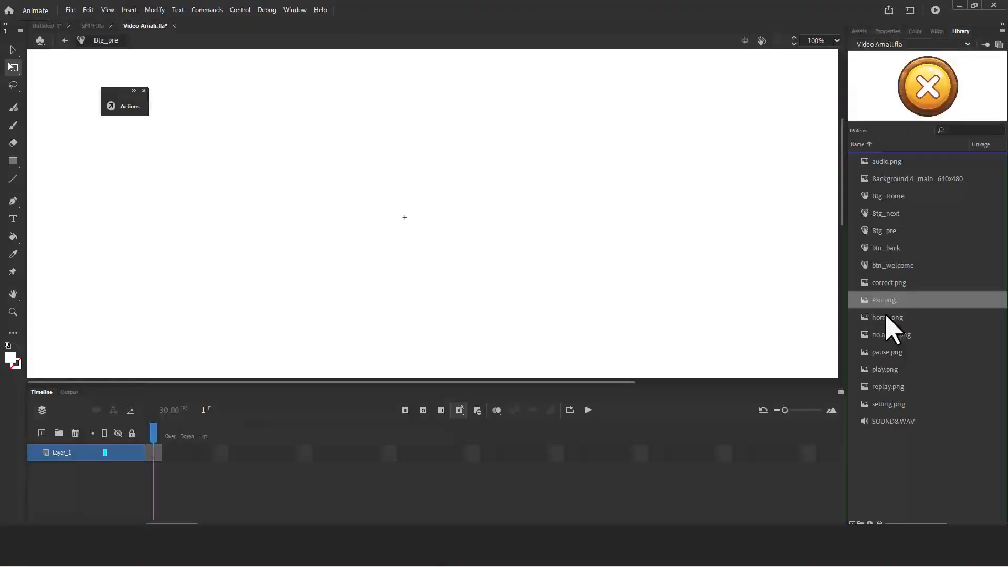
left_click(887, 318)
key("Up")
key("Up")
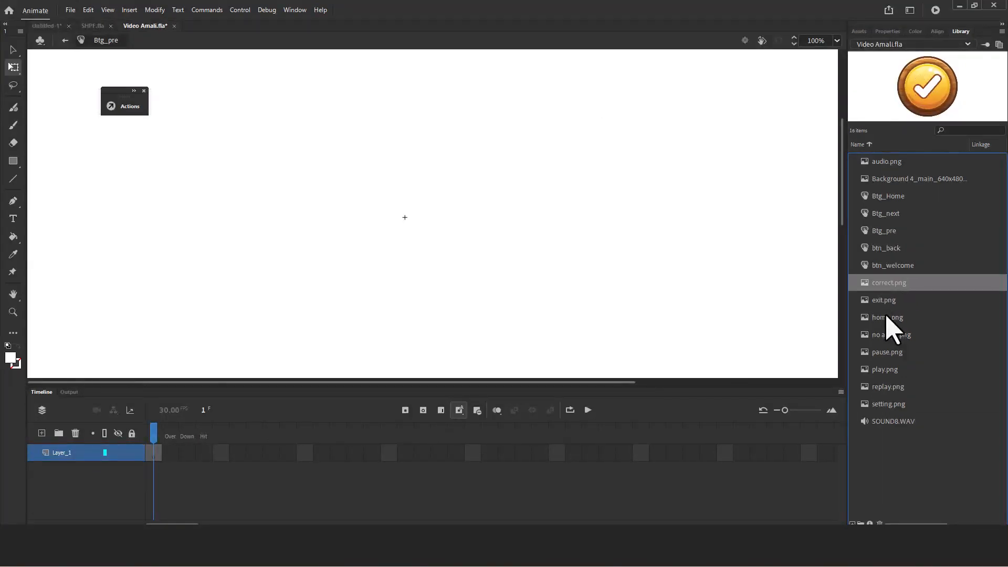
key("Down")
key("Down")
key("Down")
key("Down")
key("Down")
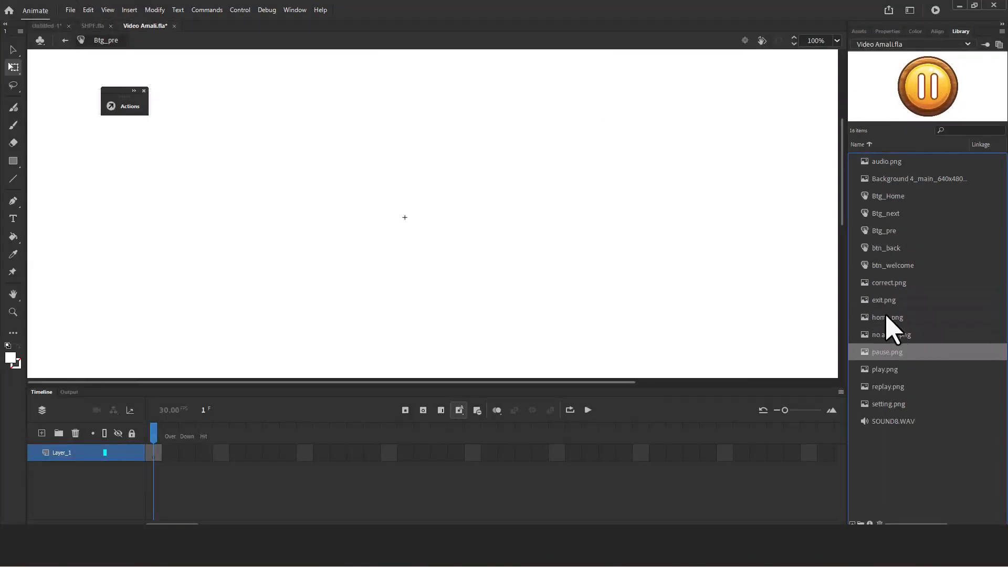
key("Down")
key("Down")
key("Down")
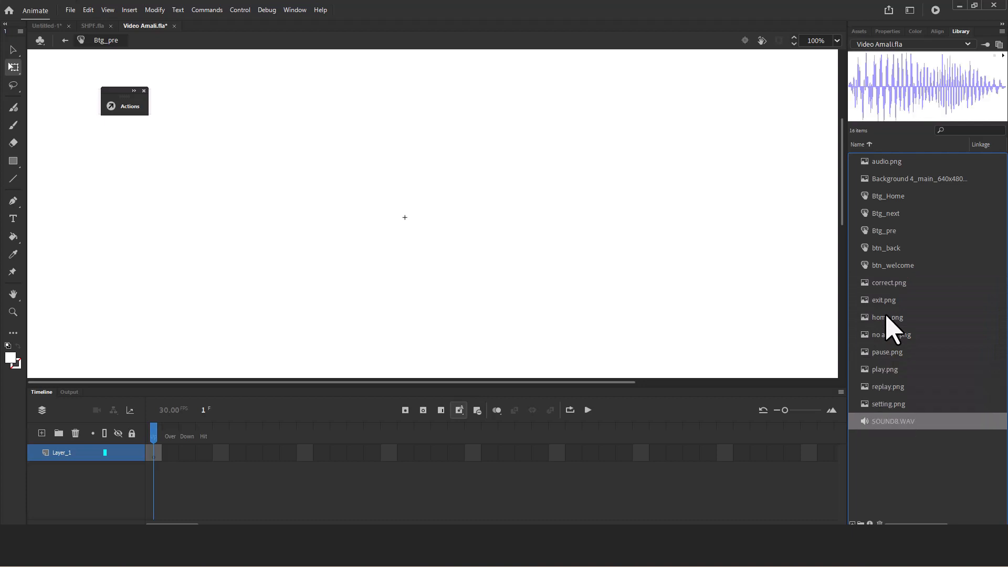
key("Up")
key("Up")
key("Up")
key("Up")
key("Up")
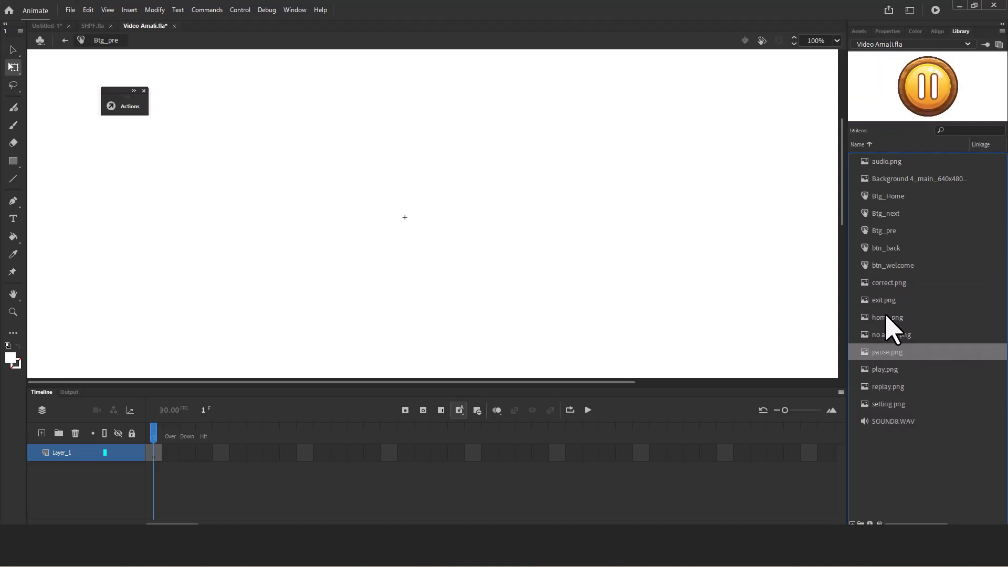
key("Up")
key("Up")
key("Up")
key("Up")
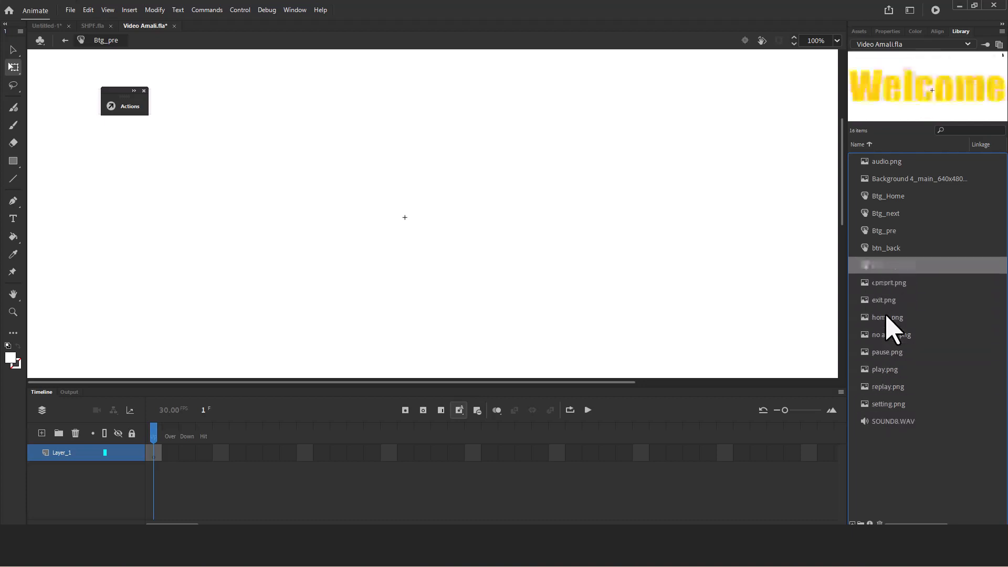
key("Down")
key("Down")
key("Down")
key("Down")
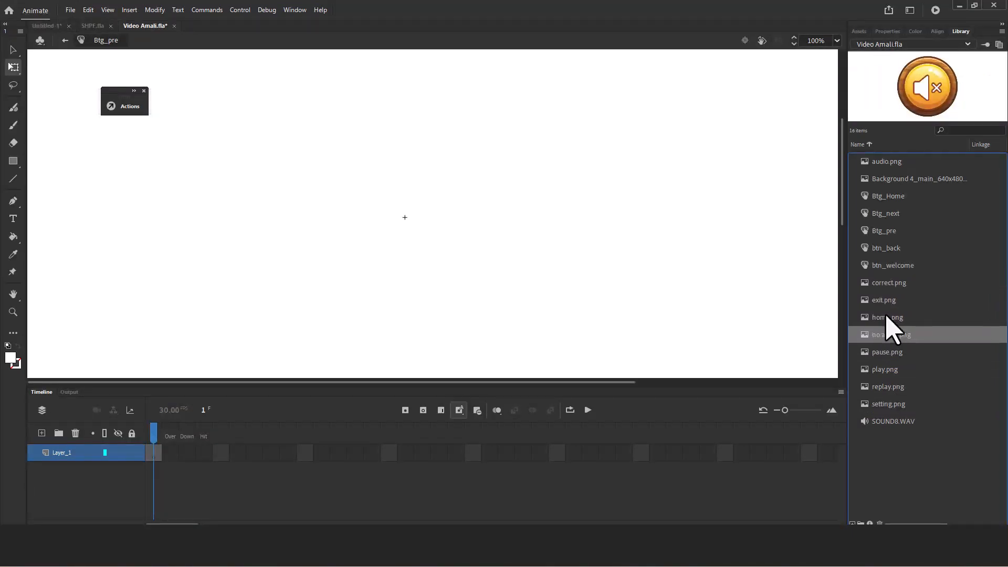
key("Down")
key("Down")
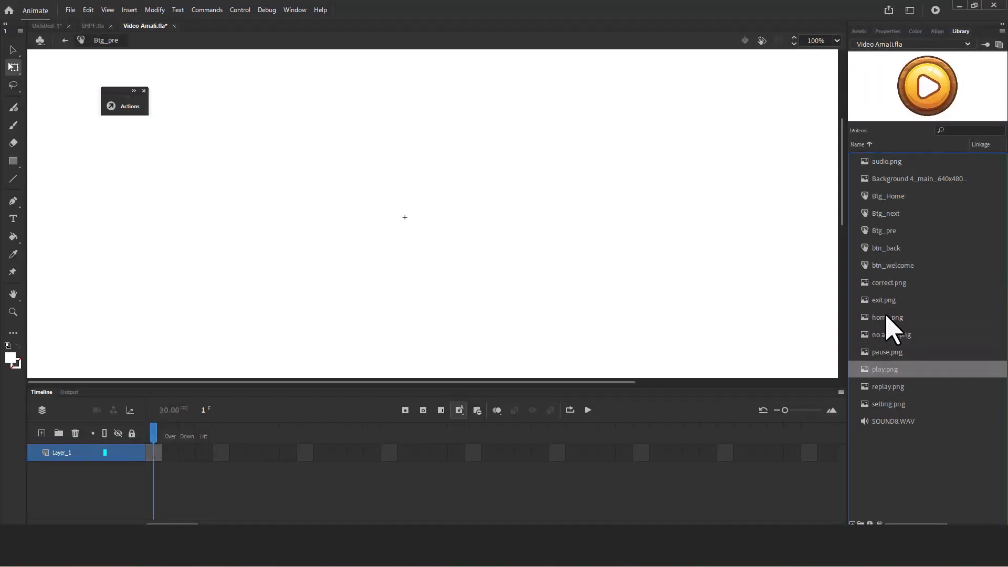
- Place play.png centred on the Btg_pre registration point and rotate it 180° so its arrow faces left
left_click_drag(864, 371, 403, 221)
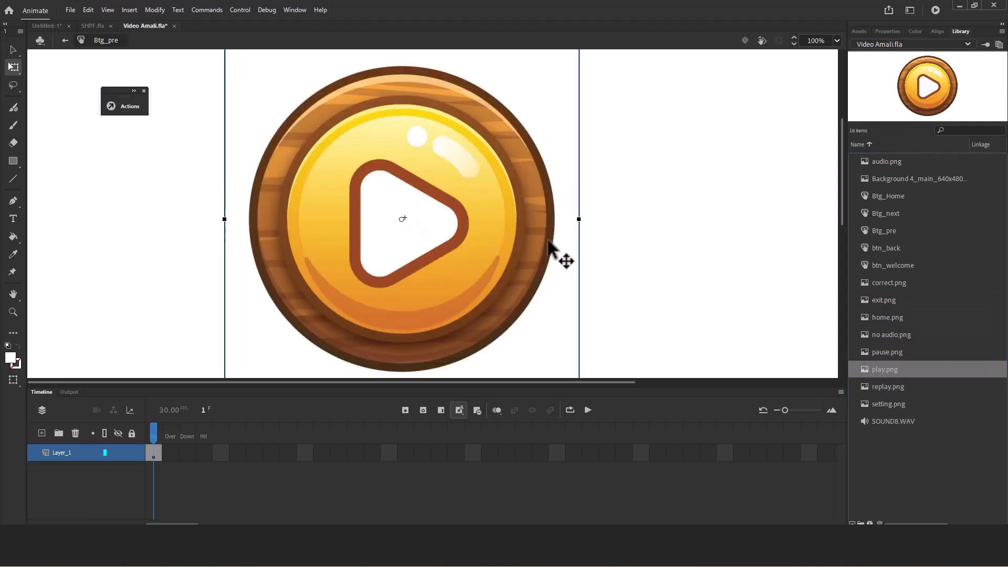
key("ctrl+minus")
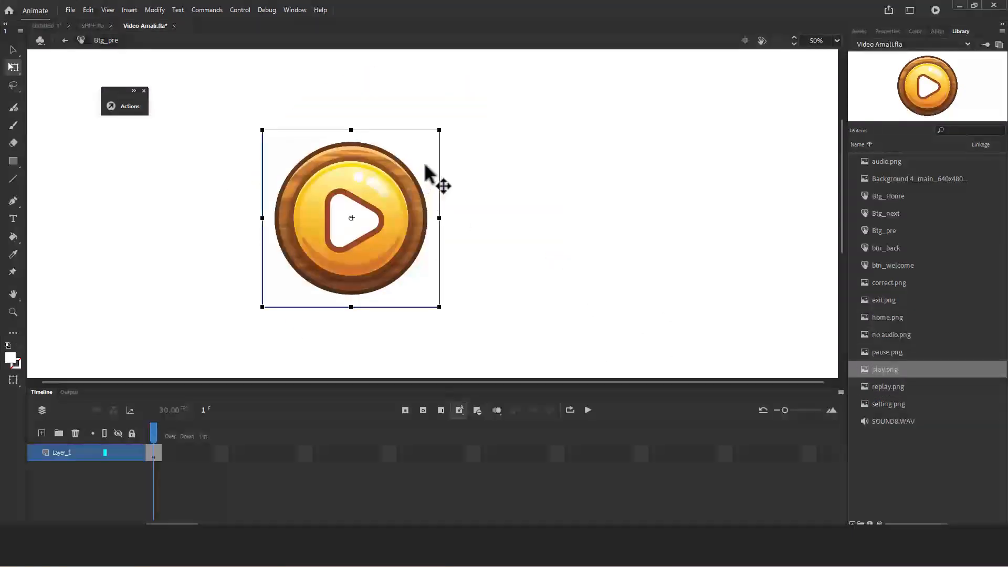
left_click_drag(457, 142, 248, 394)
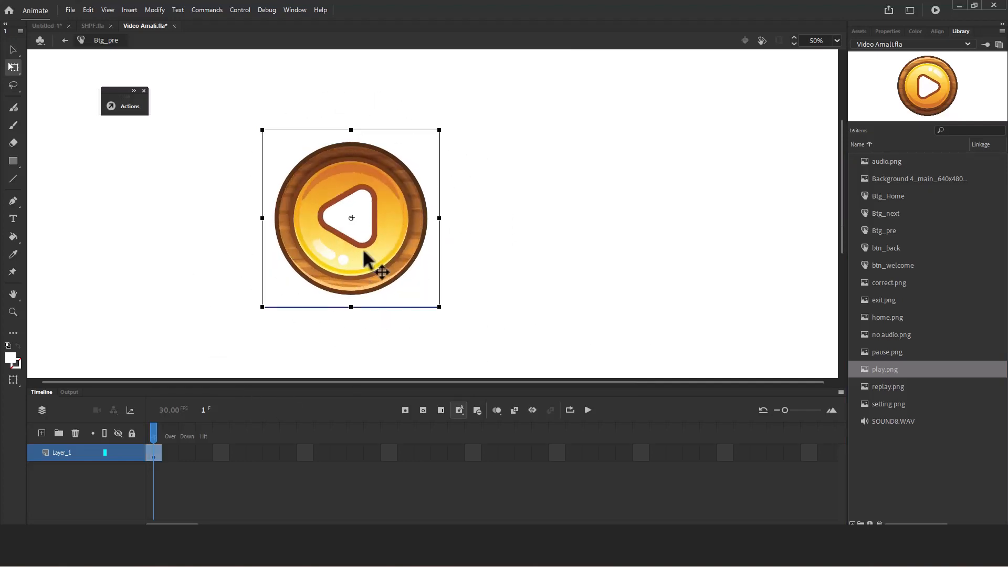
- Insert a keyframe at the Down state of Btg_pre's image layer and extend the layer through the Hit frame
left_click(187, 455)
right_click(189, 457)
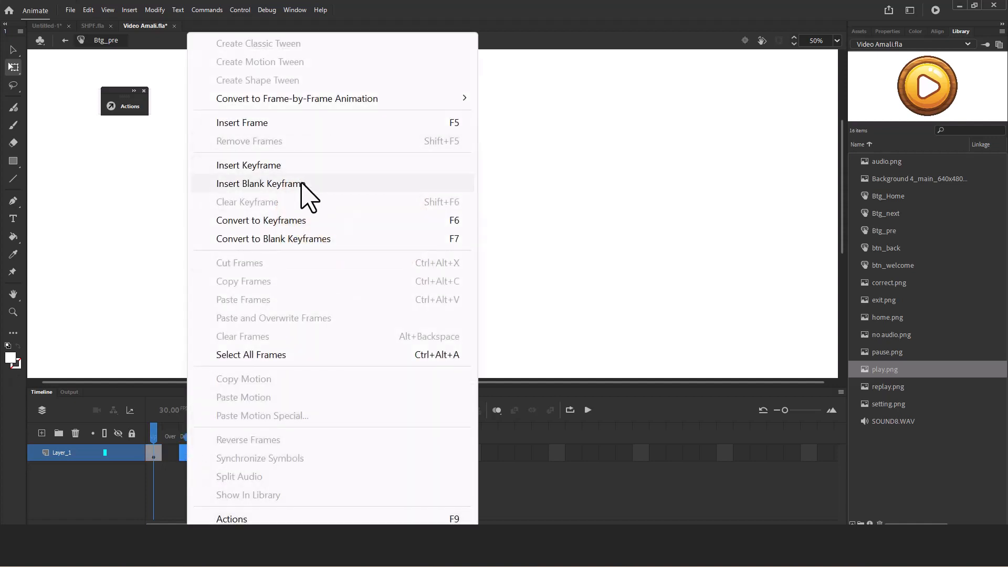
left_click(301, 167)
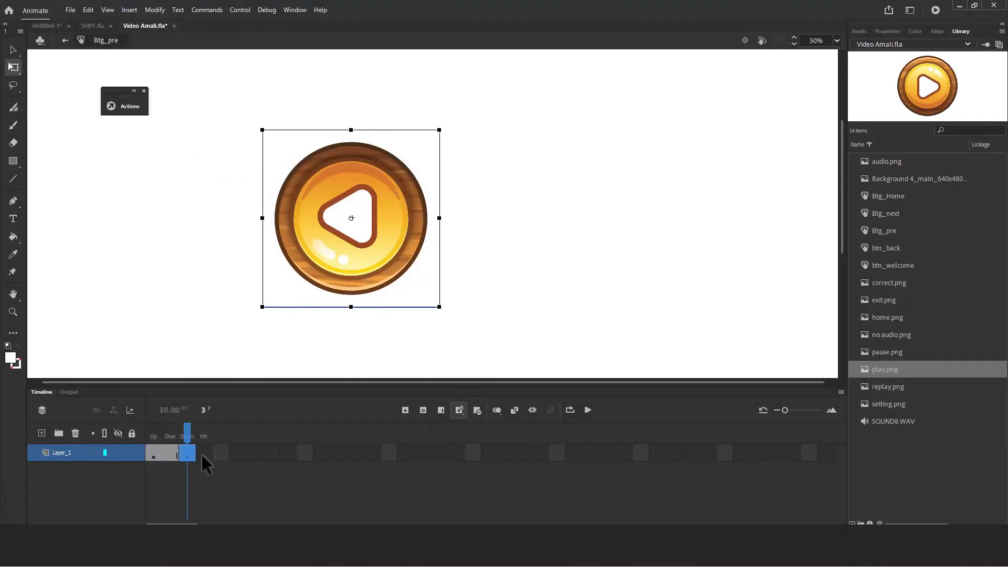
left_click(203, 455)
right_click(202, 456)
left_click(286, 122)
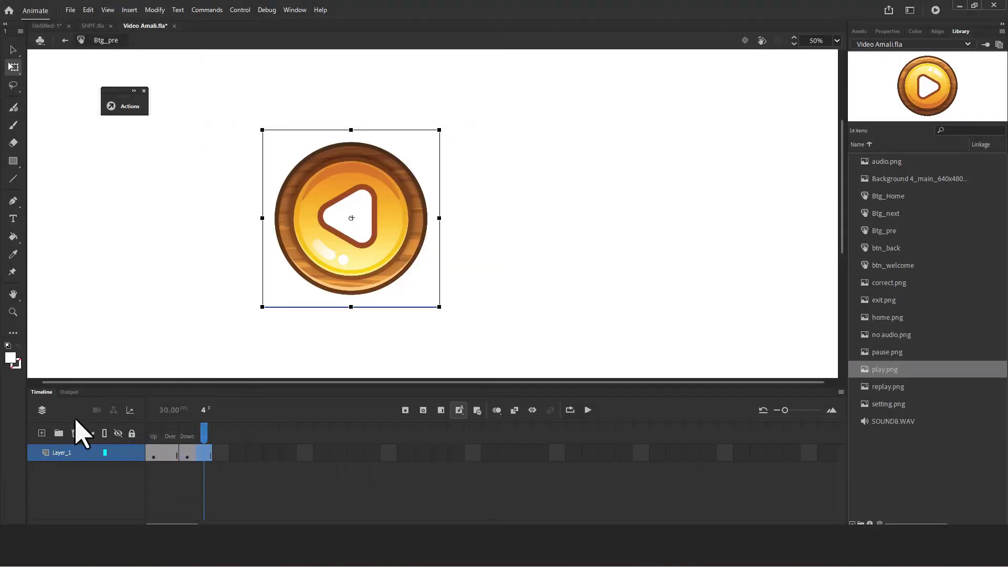
- Add SOUND8.WAV to Btg_pre on a new layer with a blank keyframe at the Down state
left_click(42, 433)
left_click(188, 453)
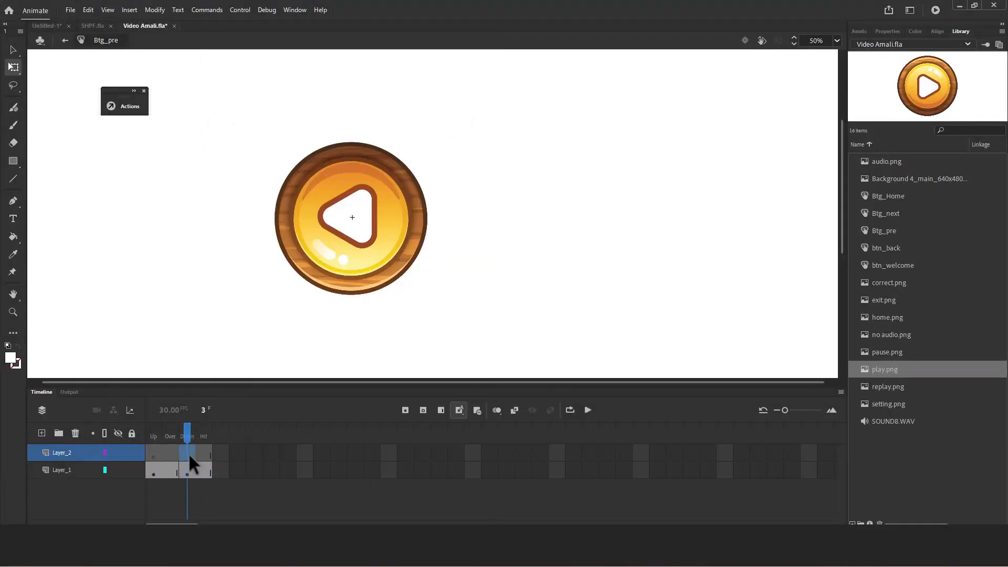
right_click(188, 452)
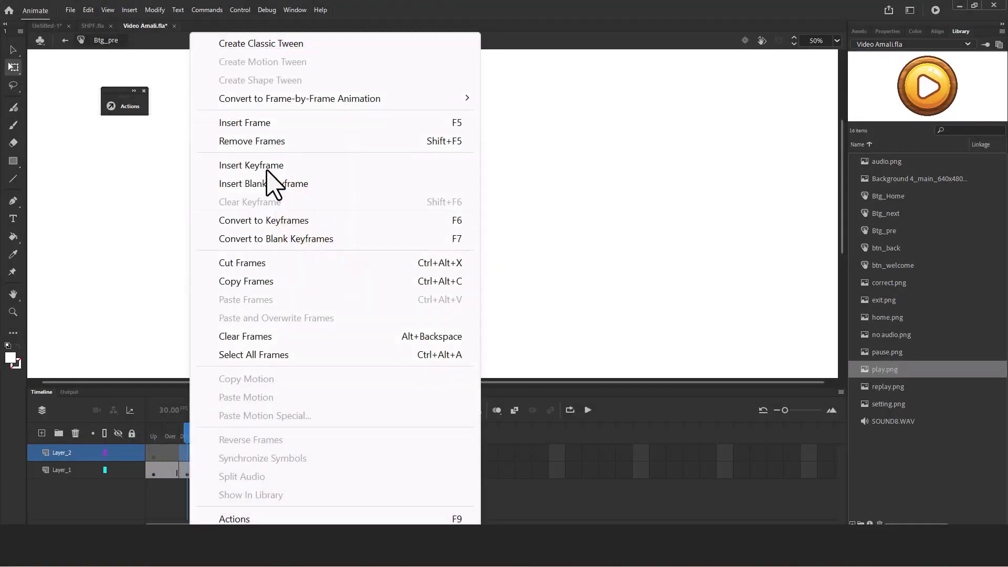
left_click(300, 183)
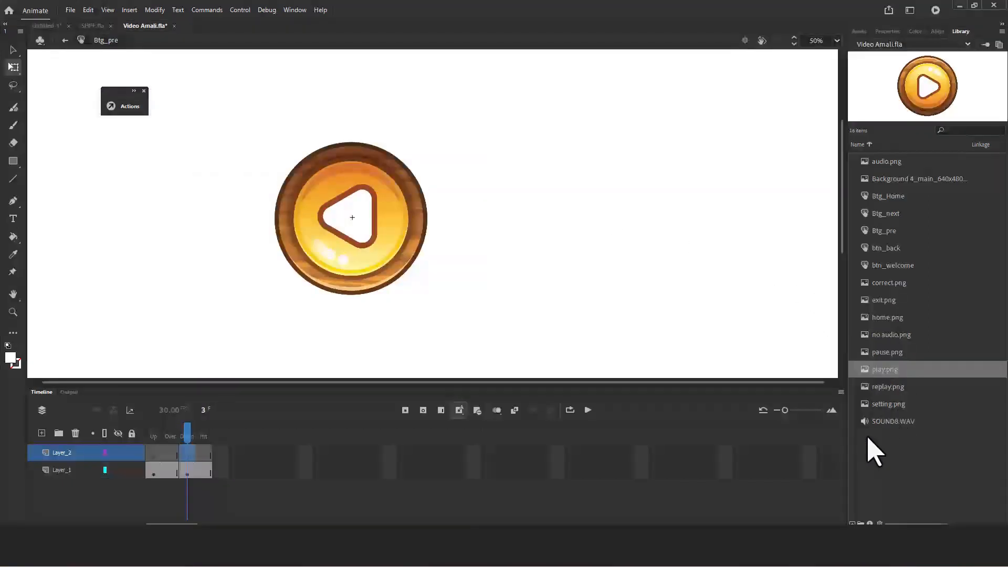
left_click_drag(881, 422, 383, 339)
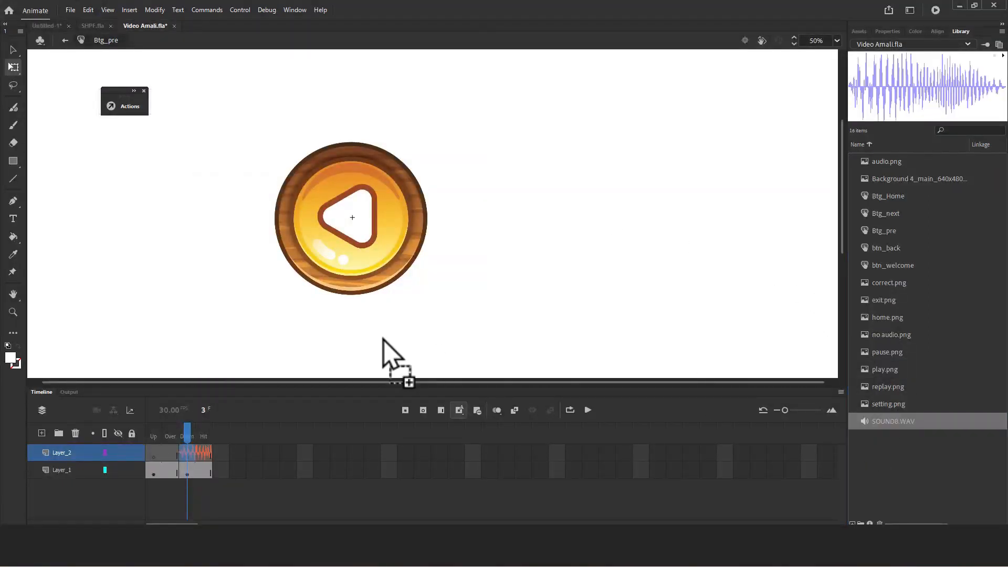
- Shrink the arrow image slightly about its centre in Btg_pre's Down state, and return to Scene 1
left_click(185, 471)
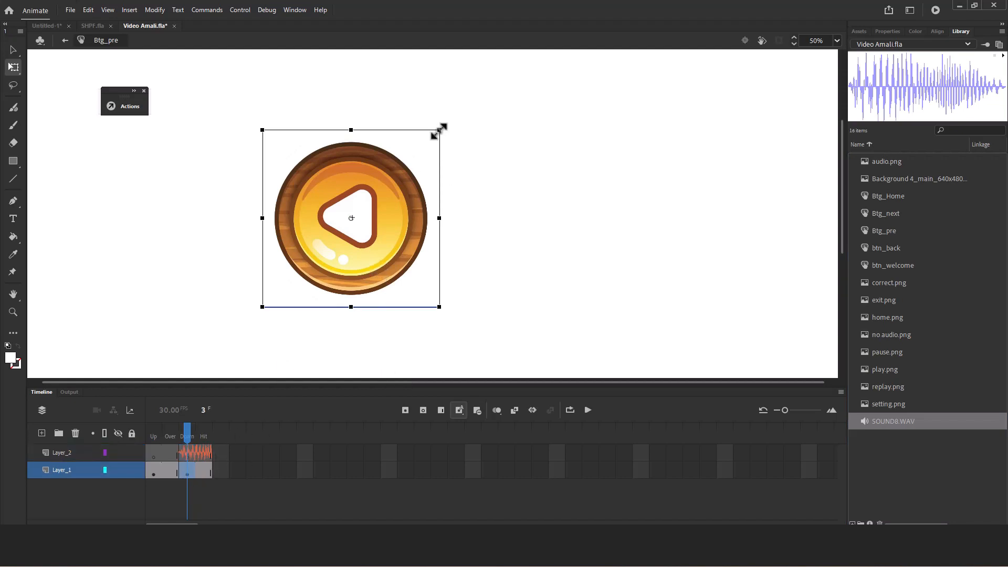
left_click_drag(439, 130, 424, 145)
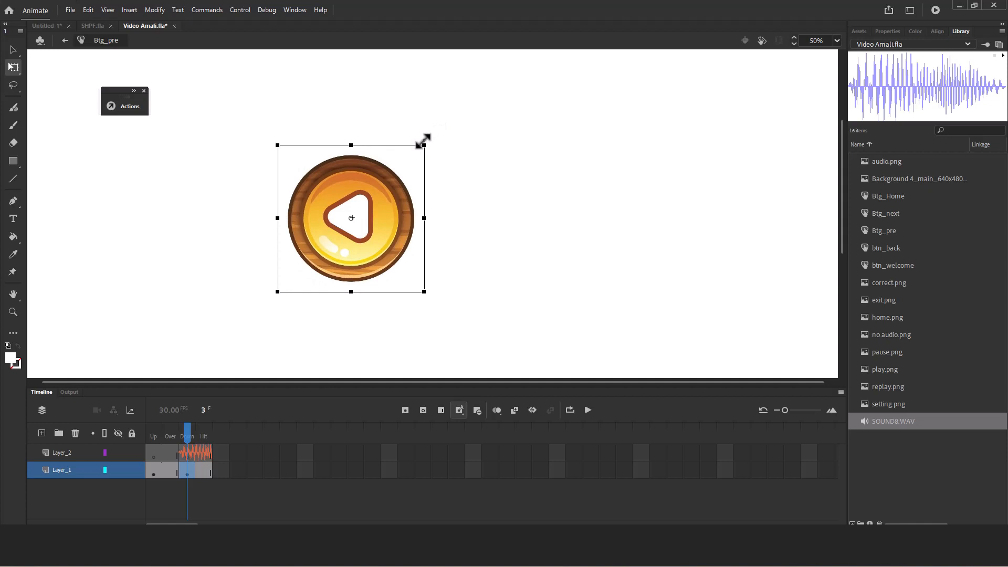
mouse_move(190, 437)
left_mouse_down()
mouse_move(168, 435)
mouse_move(187, 433)
left_mouse_up()
left_click(65, 41)
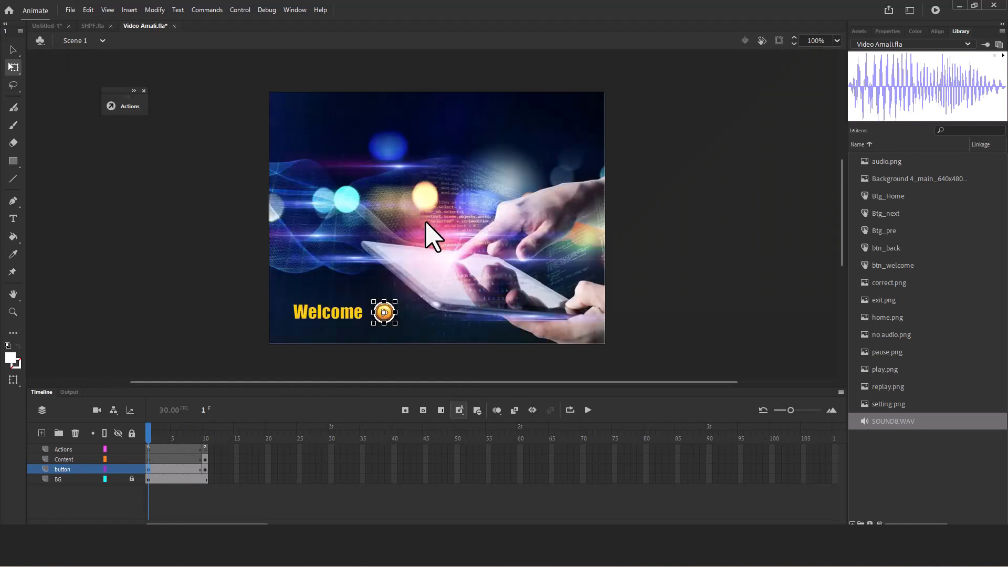
- Remove the small play button beside the Welcome button and check the scene's frames up to frame 10
left_click(13, 50)
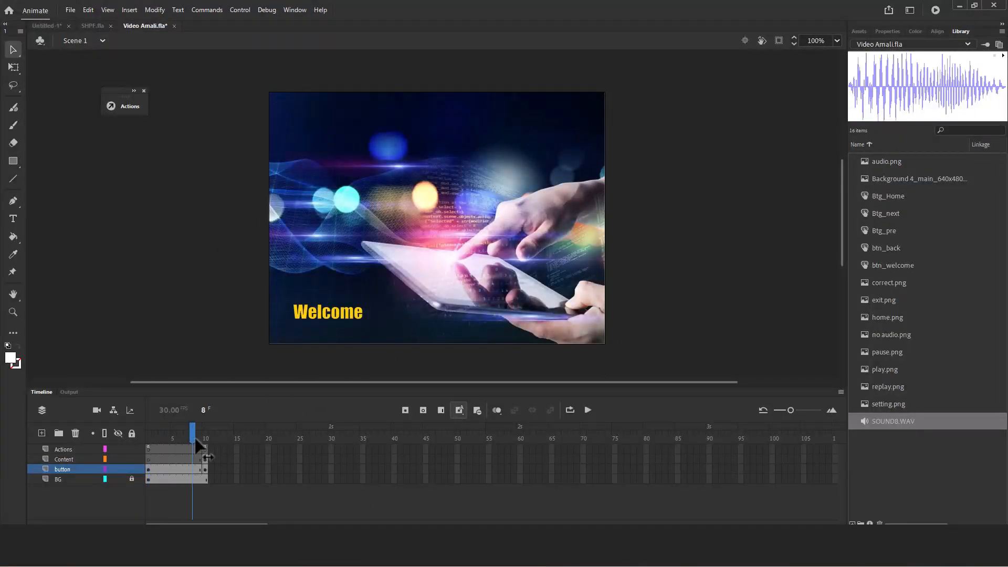
left_click_drag(195, 439, 206, 440)
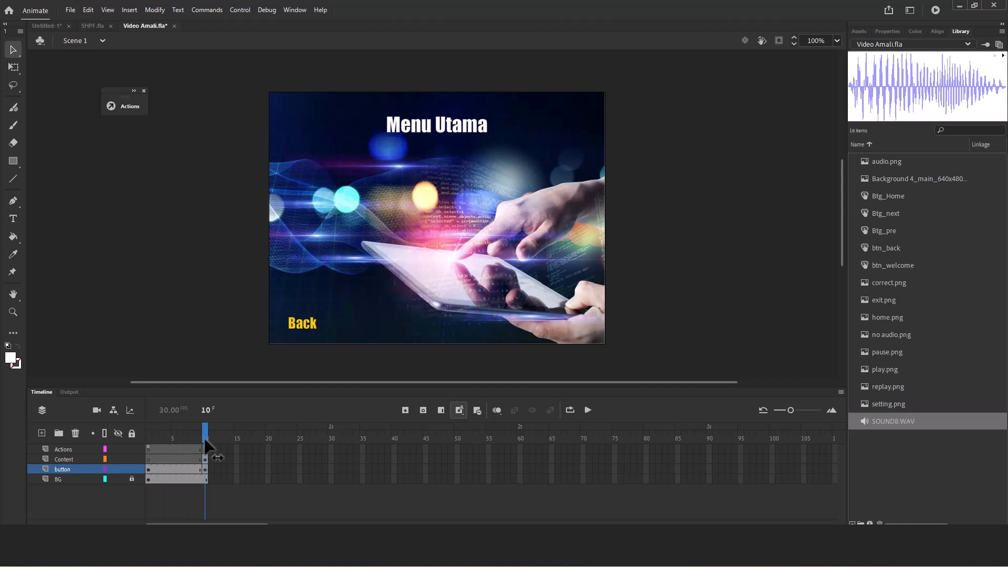
left_click_drag(204, 440, 206, 437)
left_click_drag(236, 459, 243, 496)
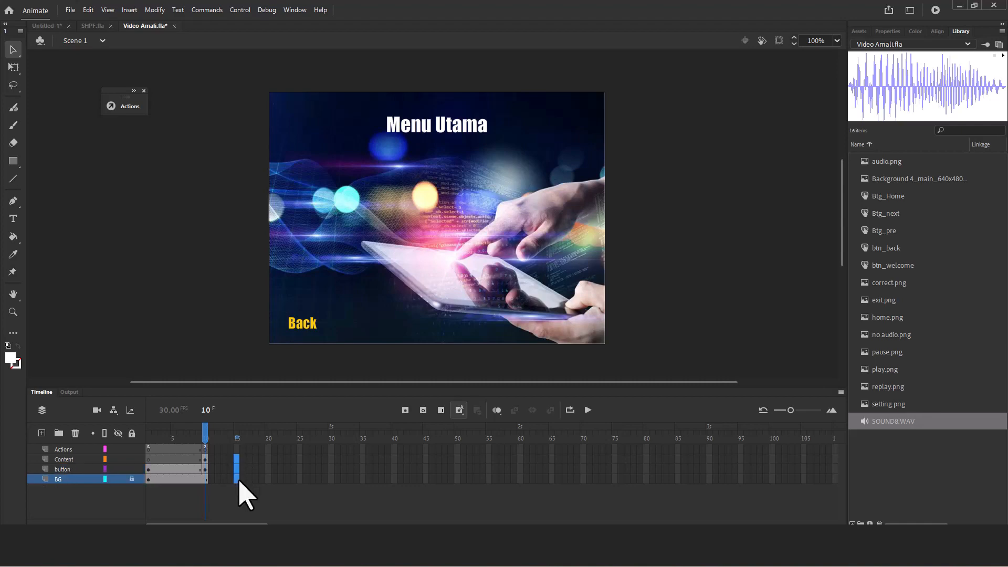
right_click(238, 487)
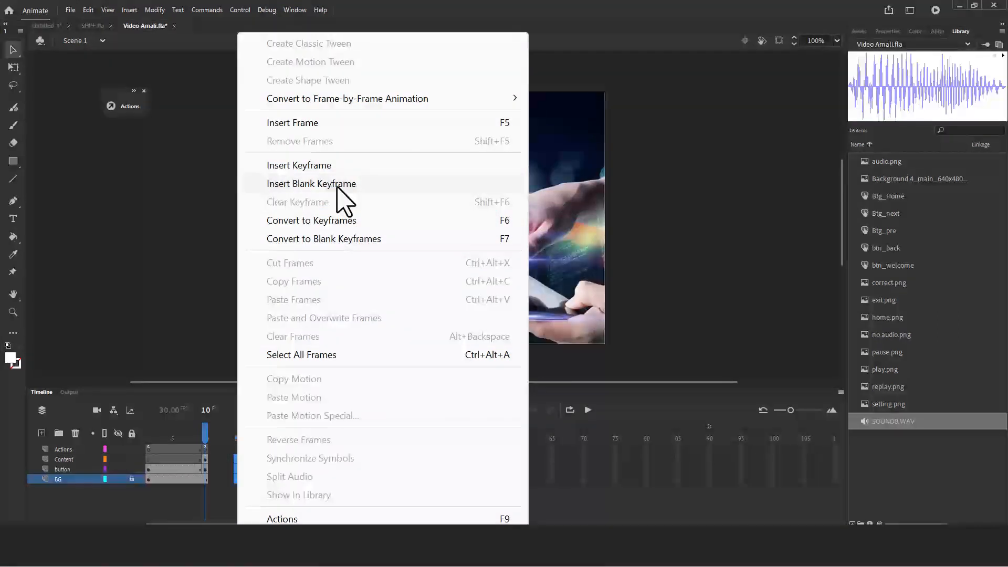
left_click(161, 470)
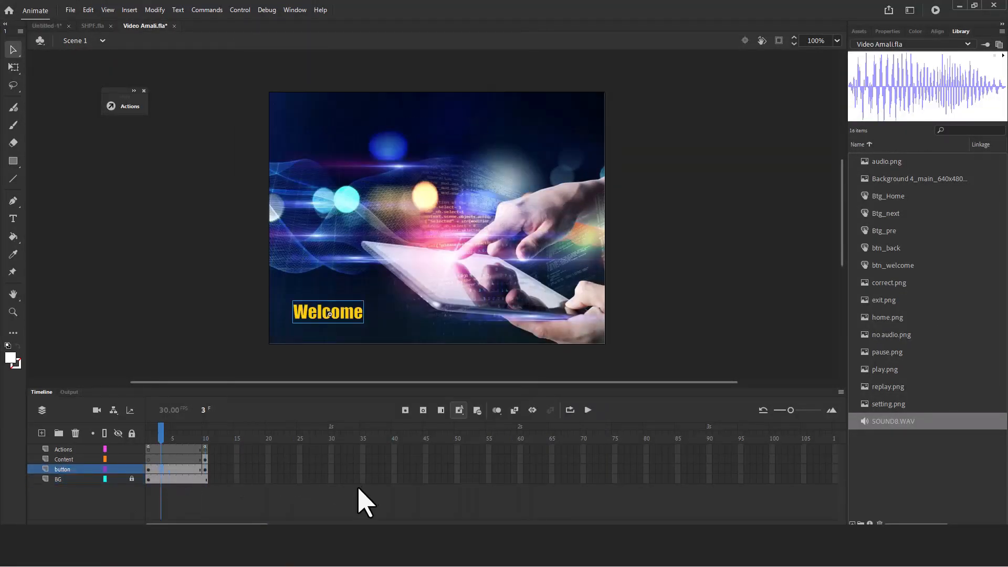
- Extend the BG layer with regular frames up to frame 60
left_click(519, 478)
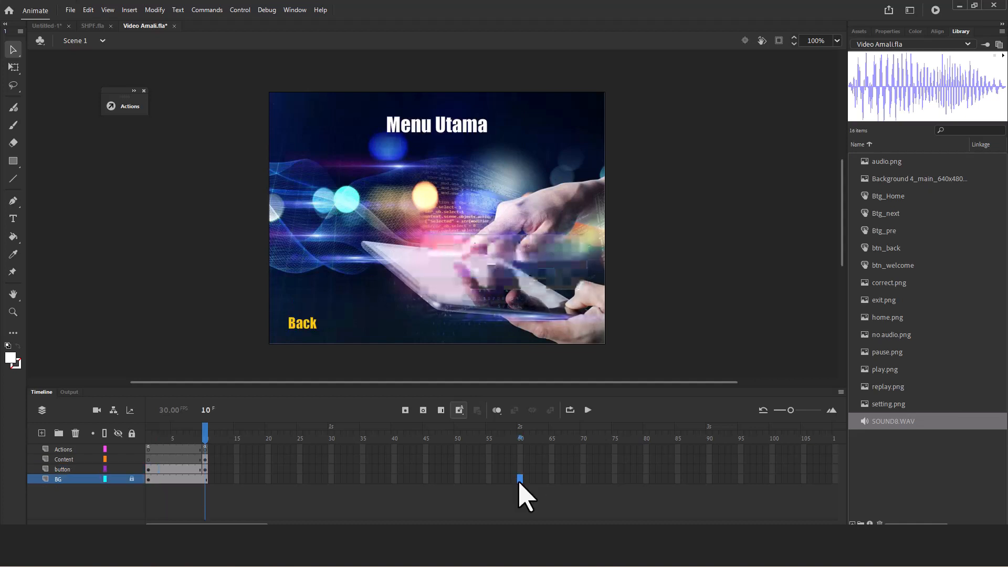
right_click(519, 479)
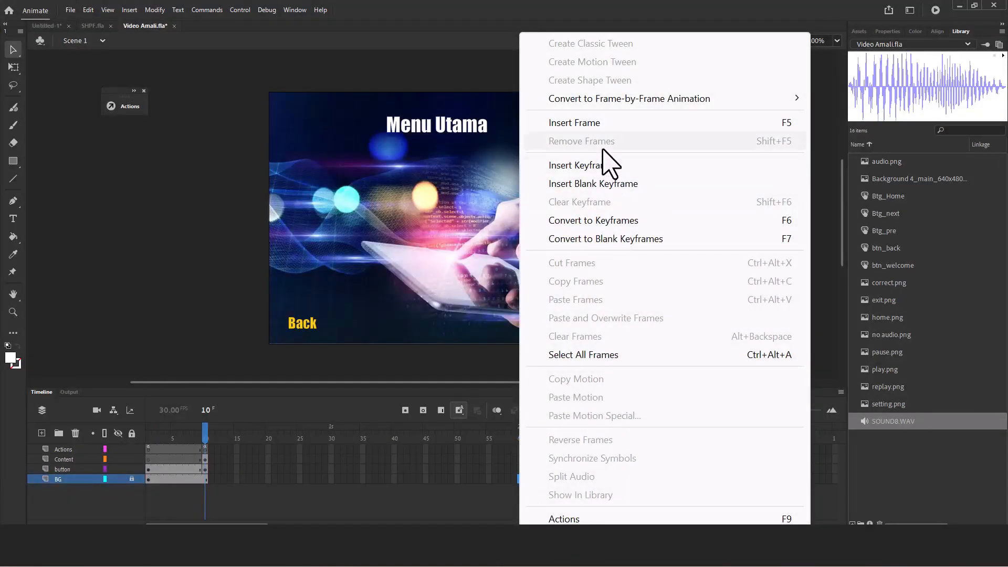
left_click(602, 124)
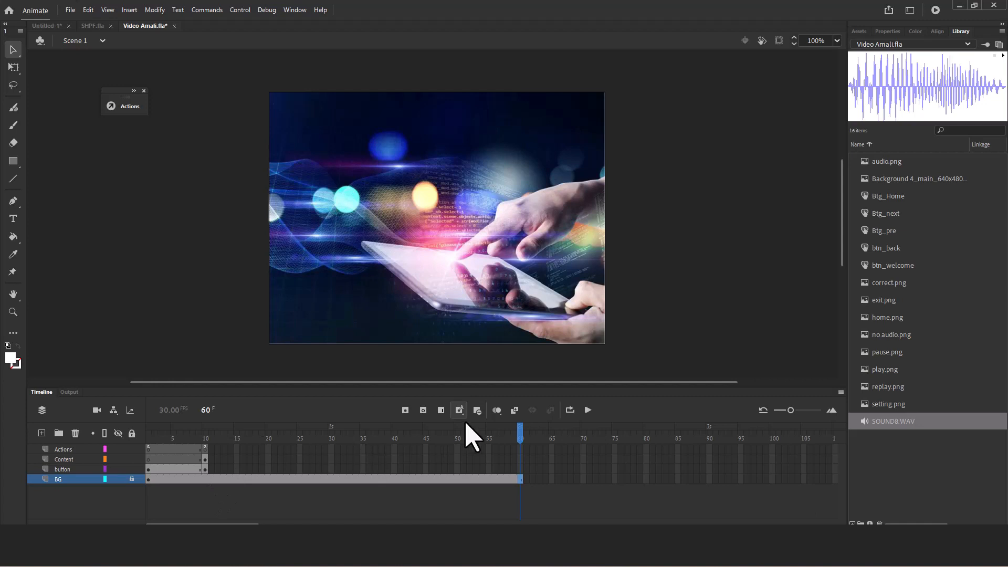
- Insert a blank keyframe at frame 15 of the button layer
left_click(236, 469)
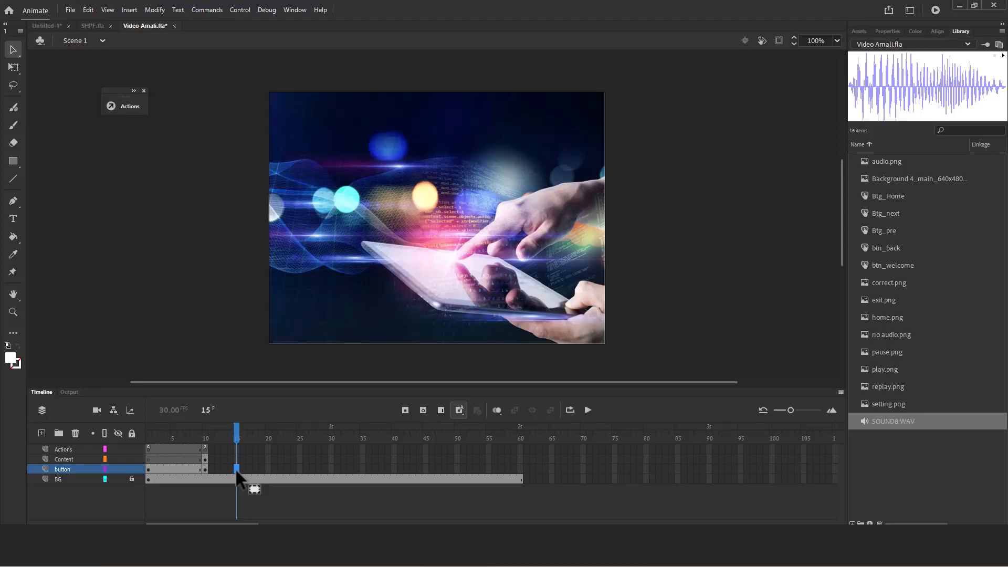
right_click(237, 472)
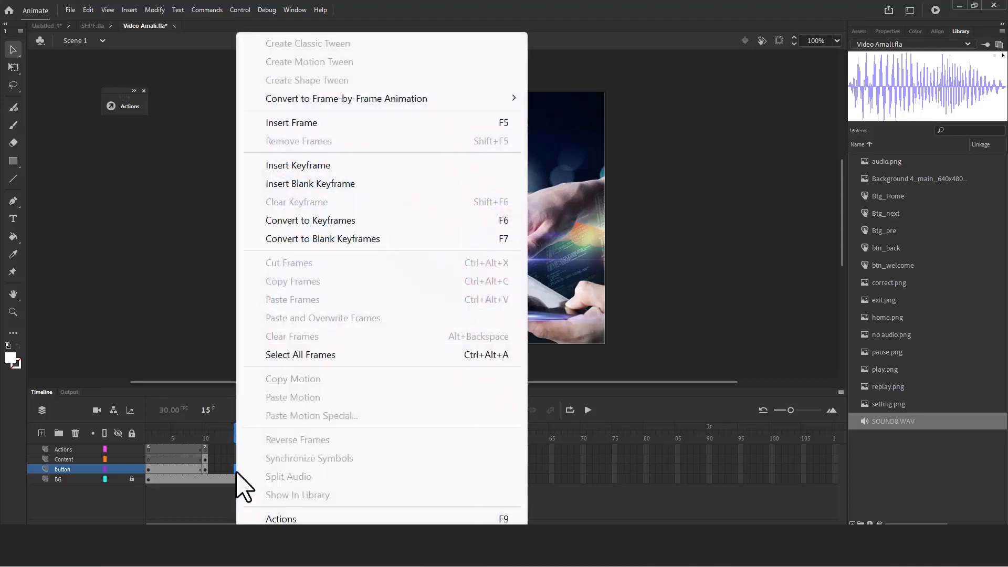
left_click(311, 184)
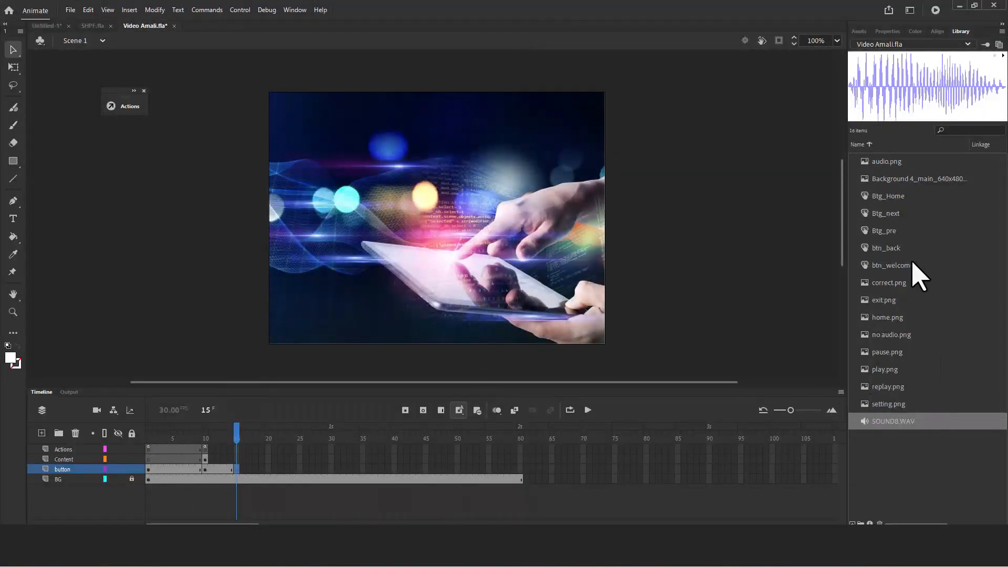
- Place instances of Btg_Home, Btg_next and Btg_pre on the stage at frame 15 of the button layer
left_click(889, 197)
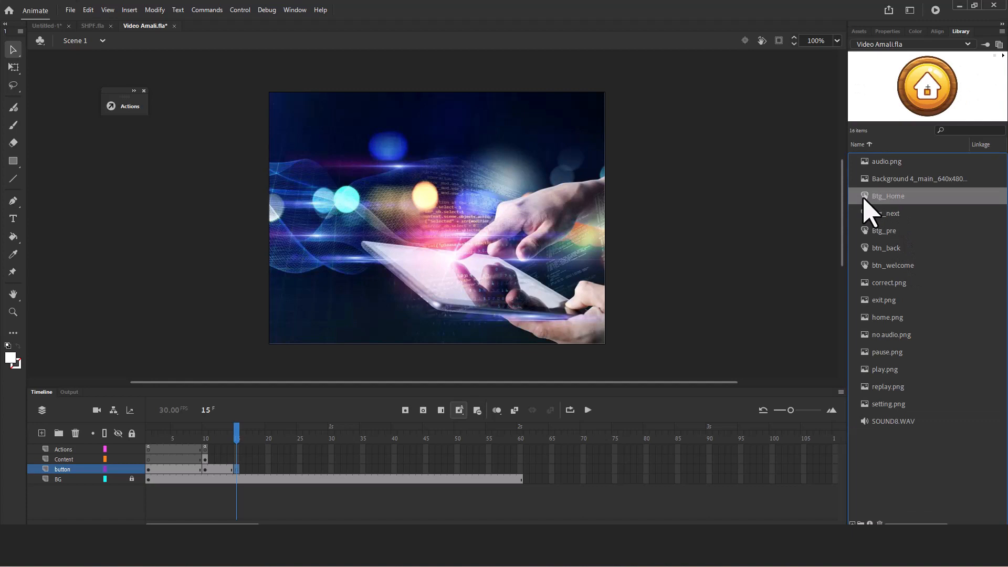
left_click_drag(870, 199, 440, 301)
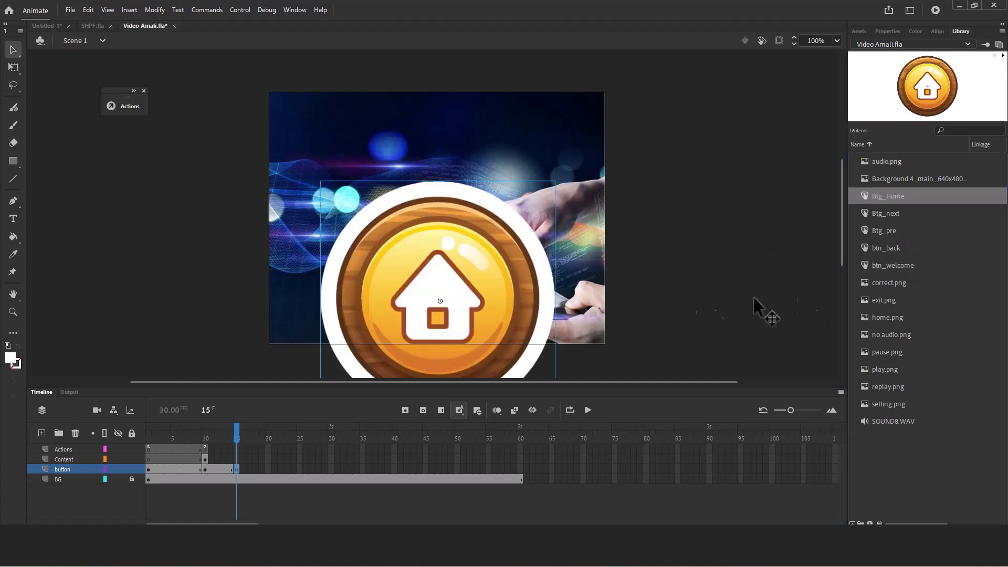
left_click(868, 216)
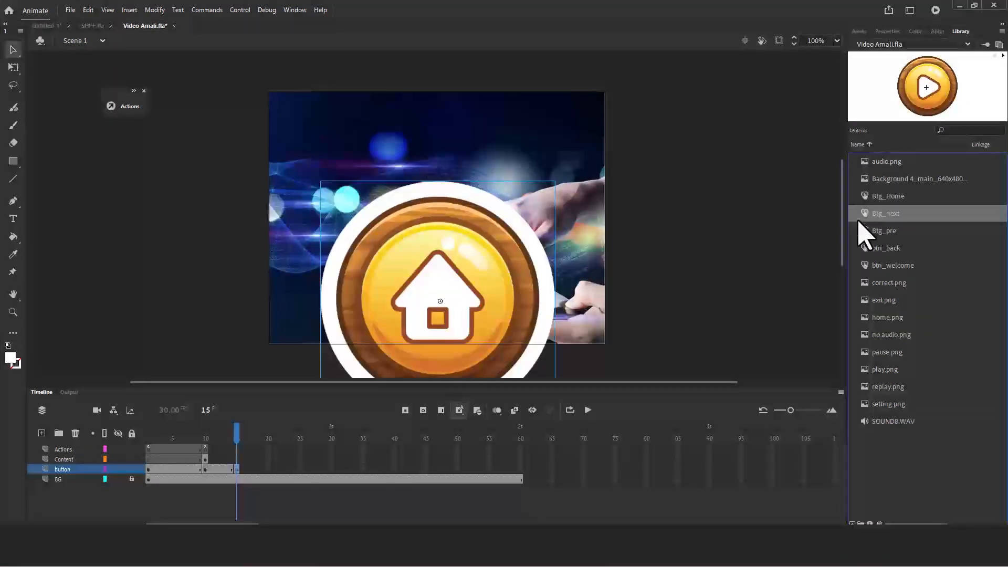
left_click_drag(869, 216, 547, 299)
left_click_drag(899, 236, 290, 288)
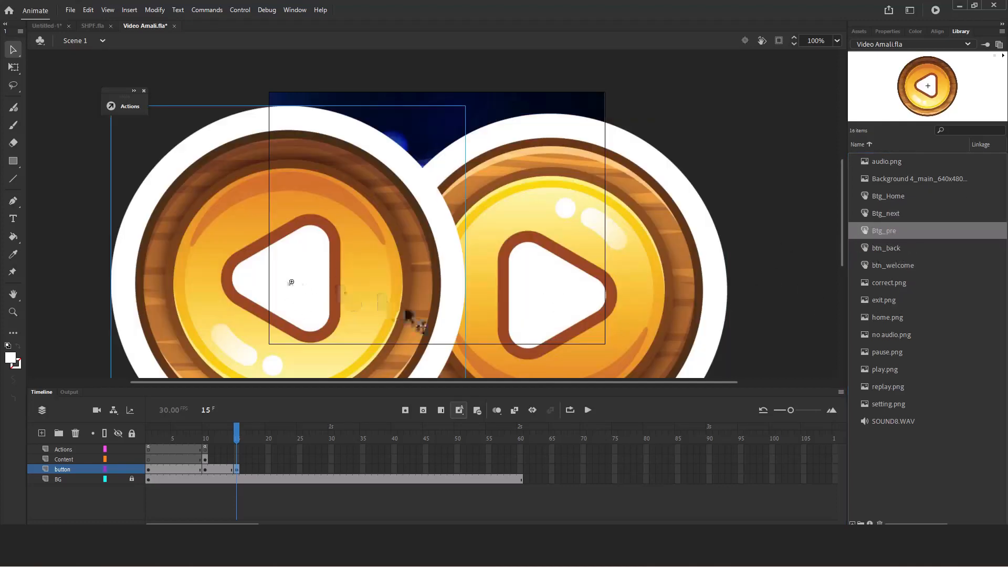
- Select all three button instances at frame 15 and scale them down together to small icons, closing the floating Actions panel
left_click(236, 468)
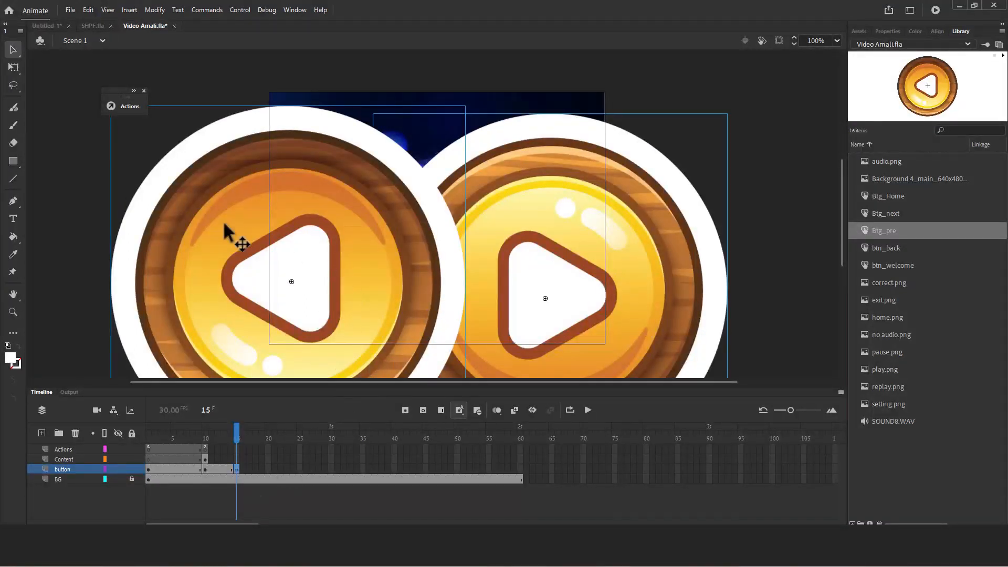
left_click(144, 90)
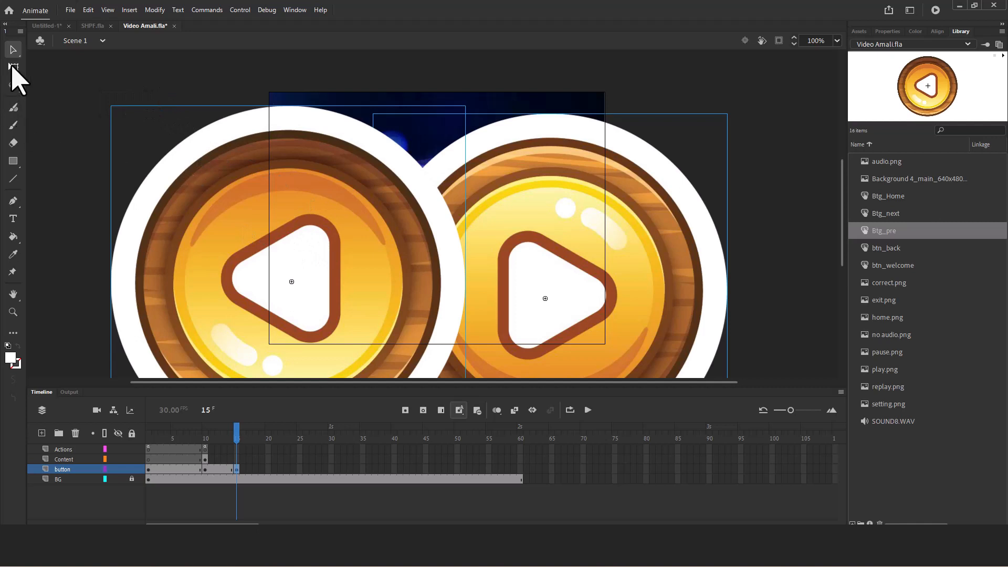
left_click(13, 67)
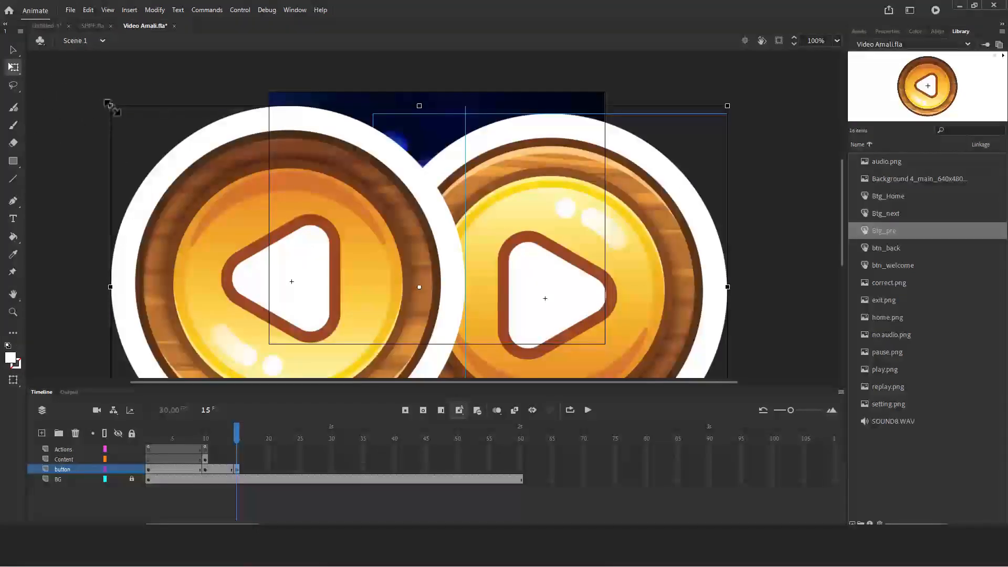
left_click_drag(108, 104, 357, 271)
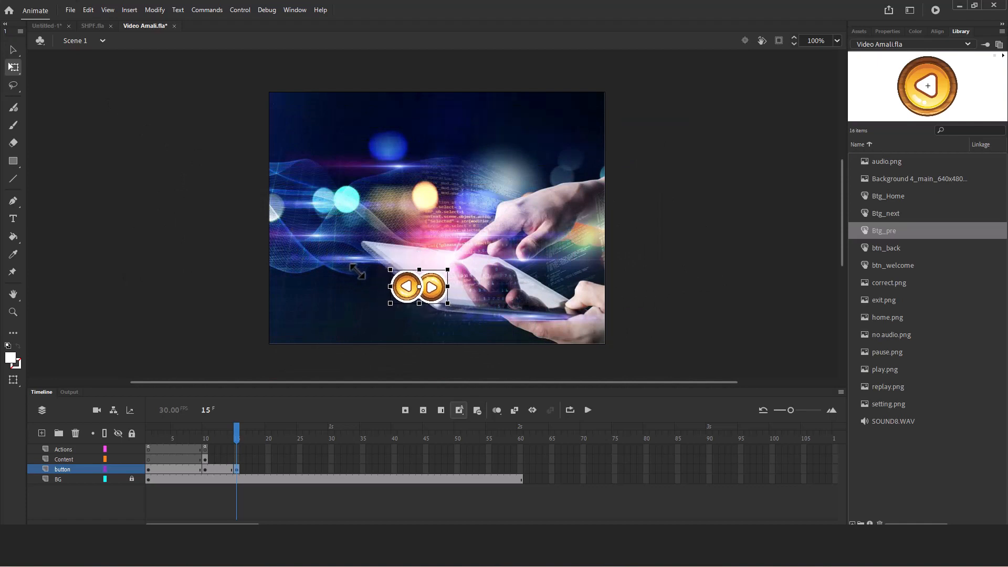
left_click_drag(359, 271, 364, 275)
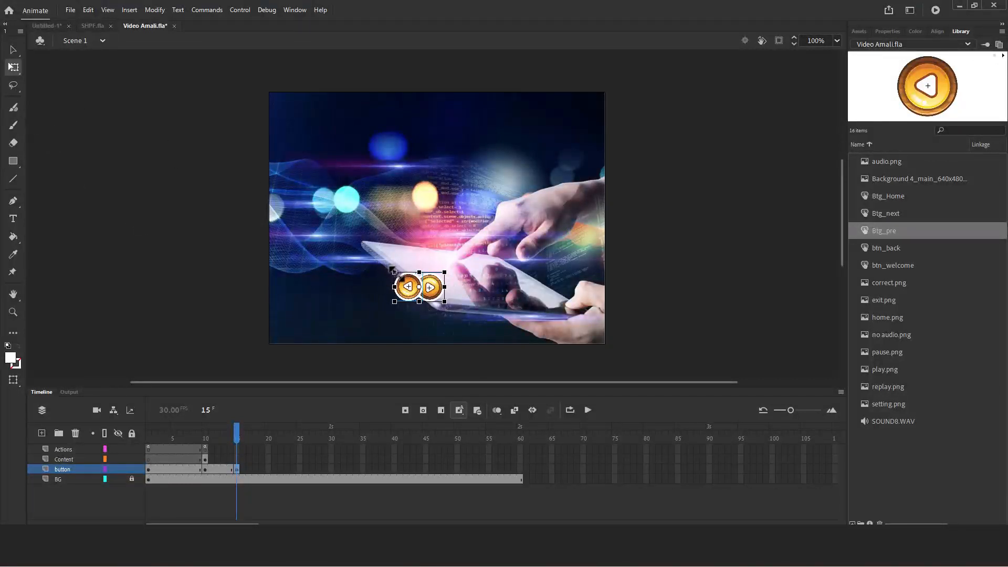
left_click_drag(392, 270, 398, 272)
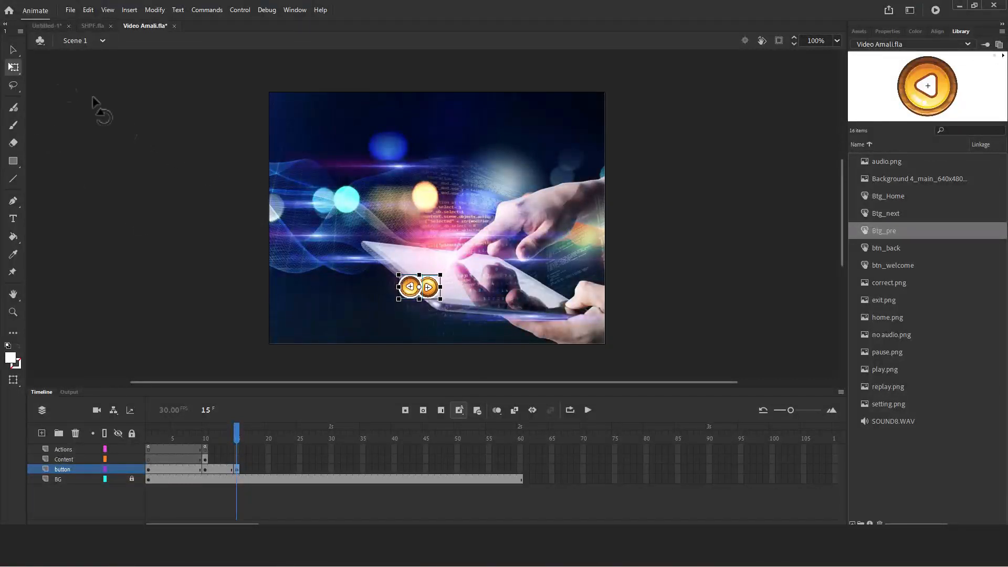
- Spread the shrunken buttons into a row with Btg_pre on the left, Btg_Home in the middle and Btg_next on the right
left_click(13, 50)
left_click(472, 309)
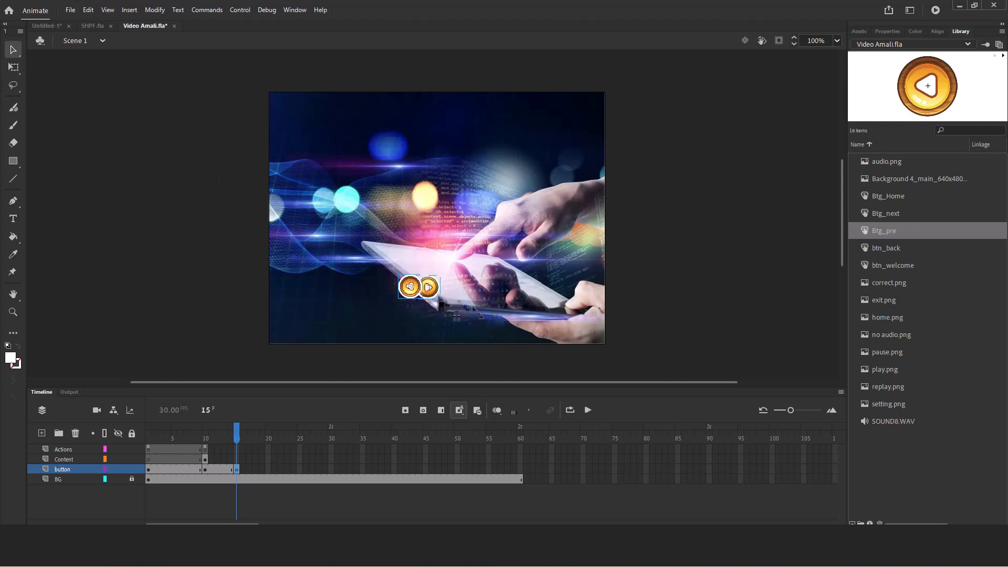
left_click_drag(435, 293, 382, 290)
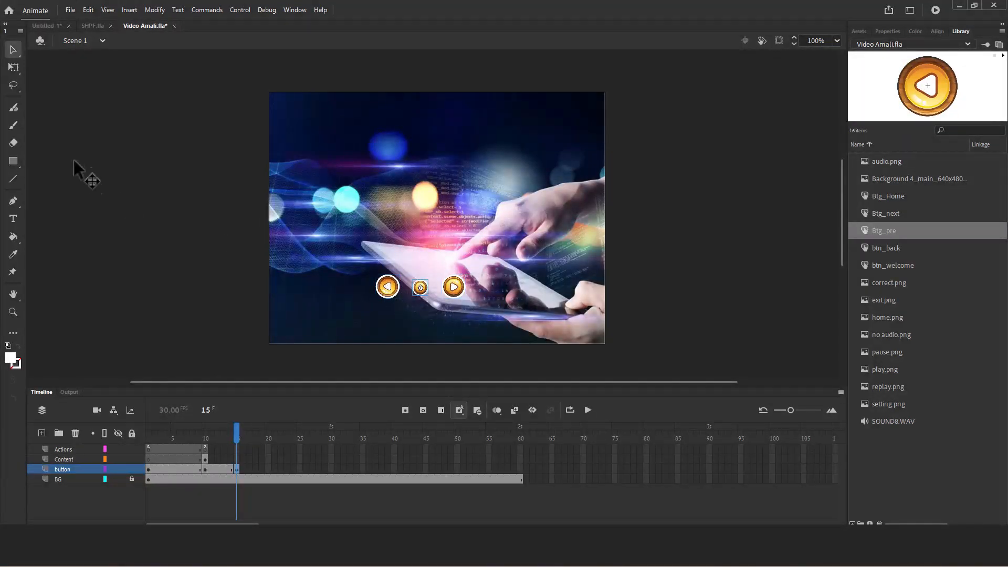
- Enlarge the home button about its centre so it is bigger than the two arrow buttons
left_click(13, 67)
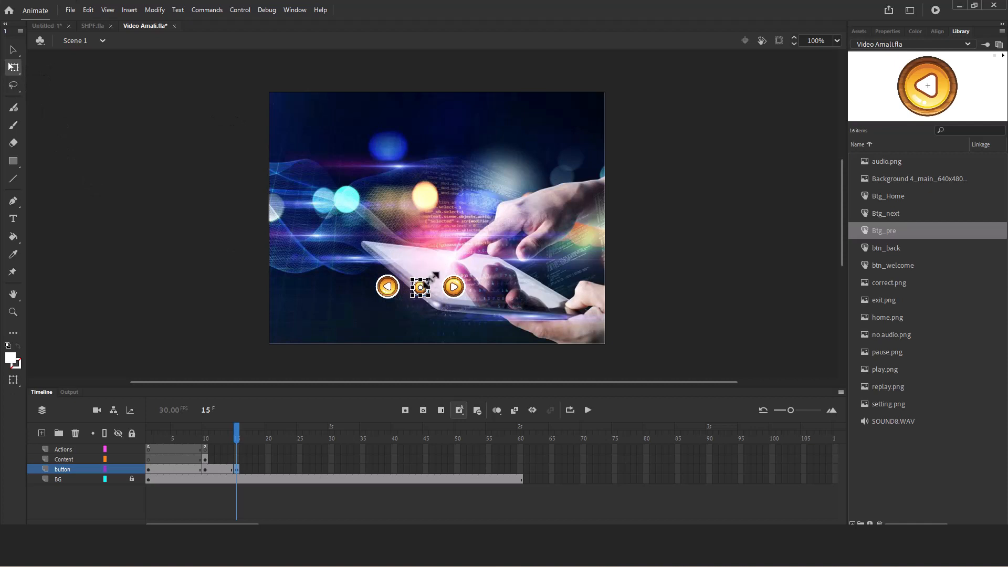
left_click_drag(434, 276, 455, 265)
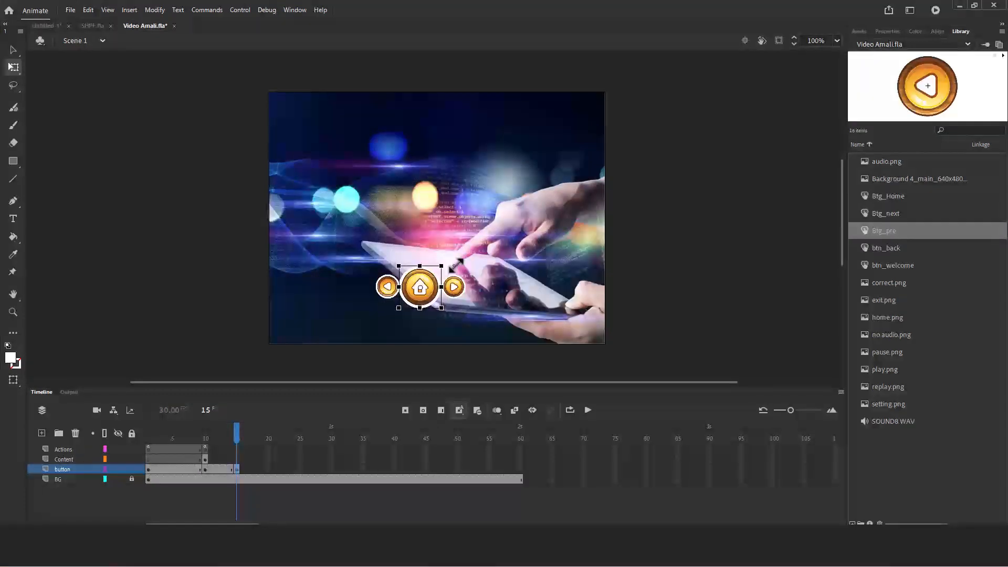
- Align the three buttons to their common vertical centre and distribute them evenly by horizontal centre
left_click(13, 49)
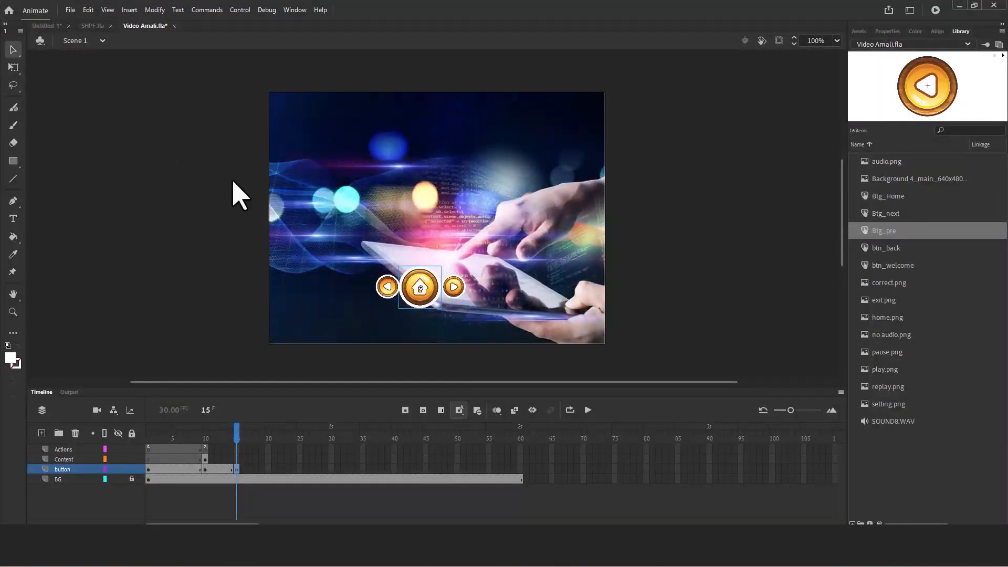
left_click(389, 289, "shift")
left_click(454, 288, "shift")
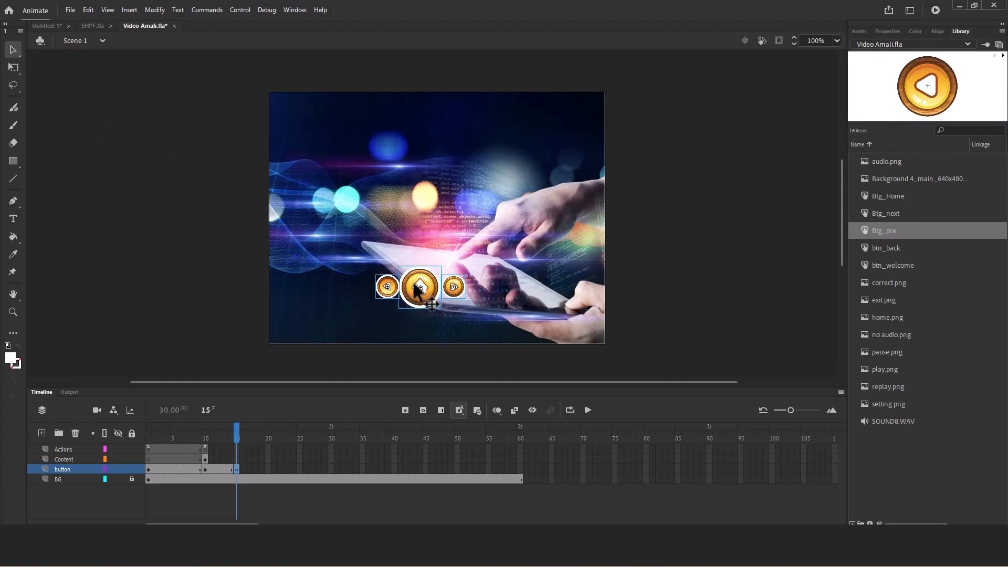
left_click(294, 9)
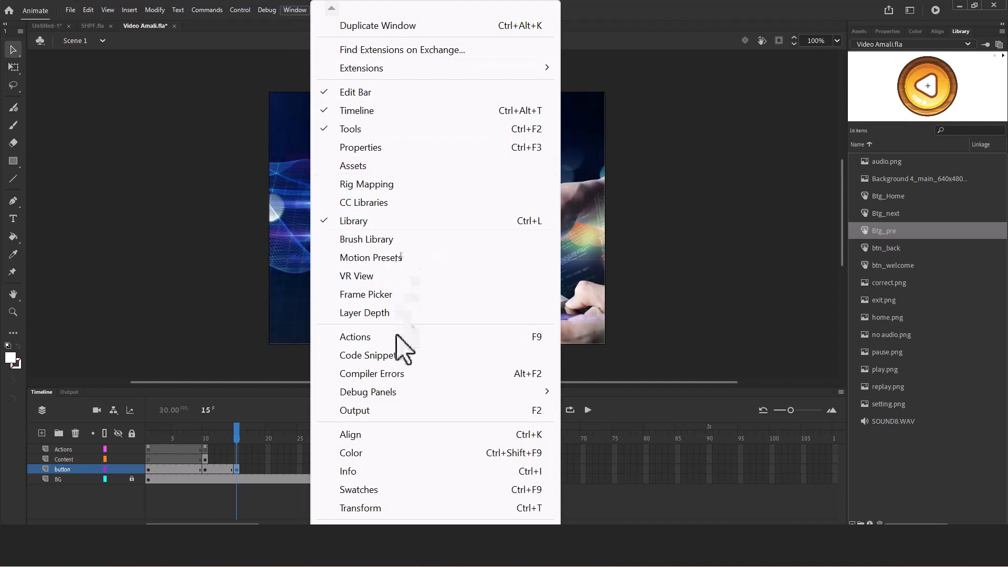
left_click(385, 435)
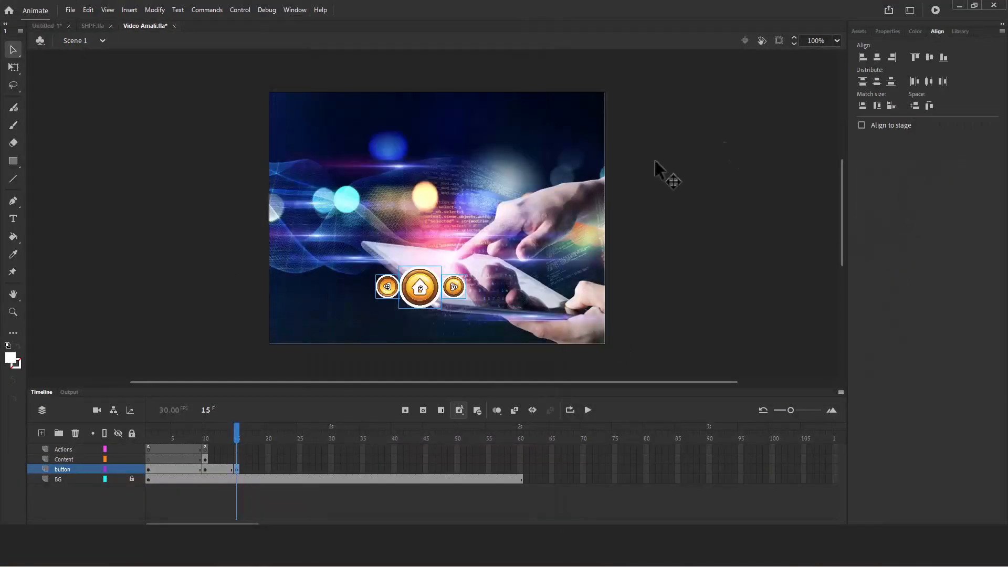
left_click(927, 60)
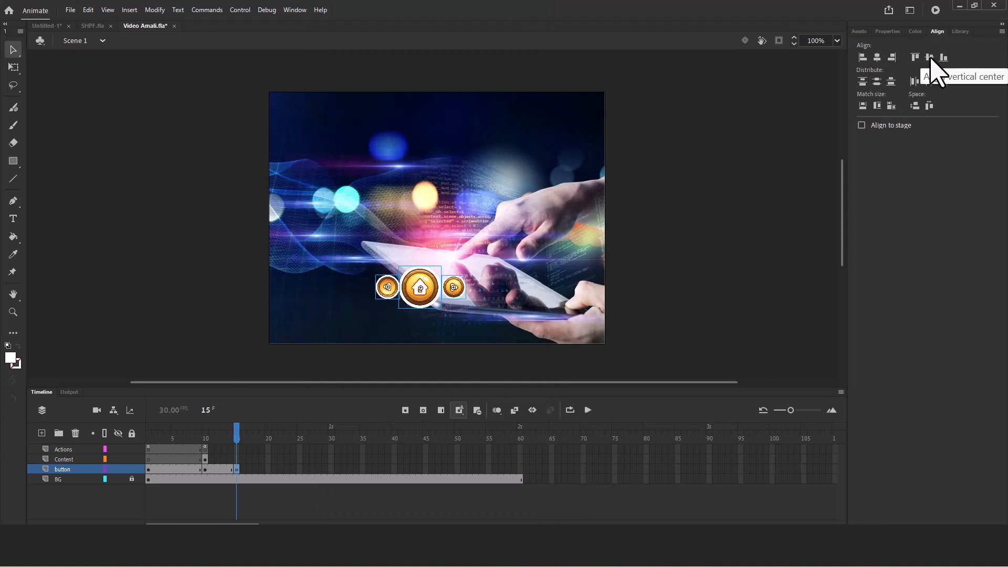
left_click(930, 84)
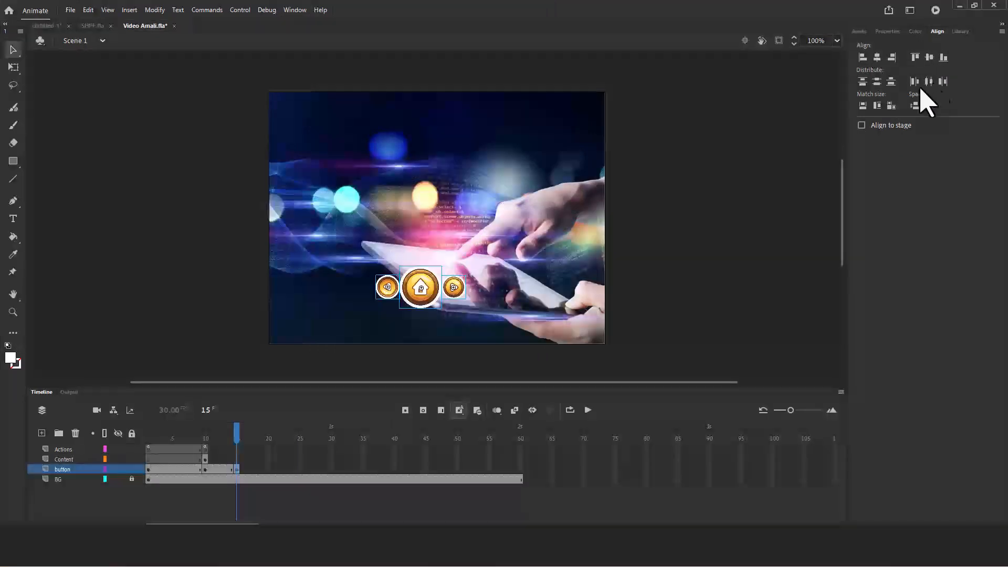
- Move the aligned row of three buttons slightly lower on the stage
key("ctrl+equal")
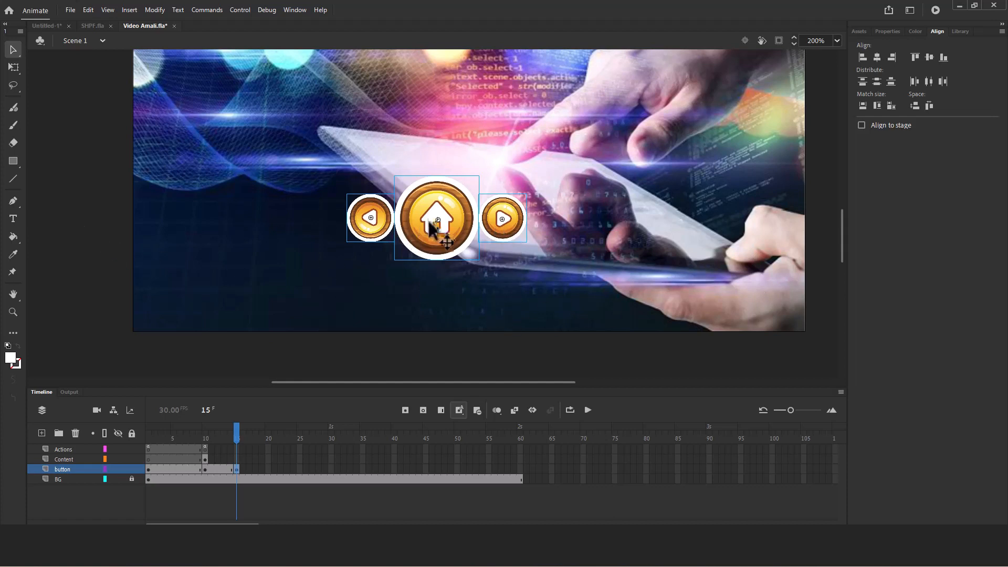
left_click_drag(430, 227, 438, 254)
left_click(61, 234)
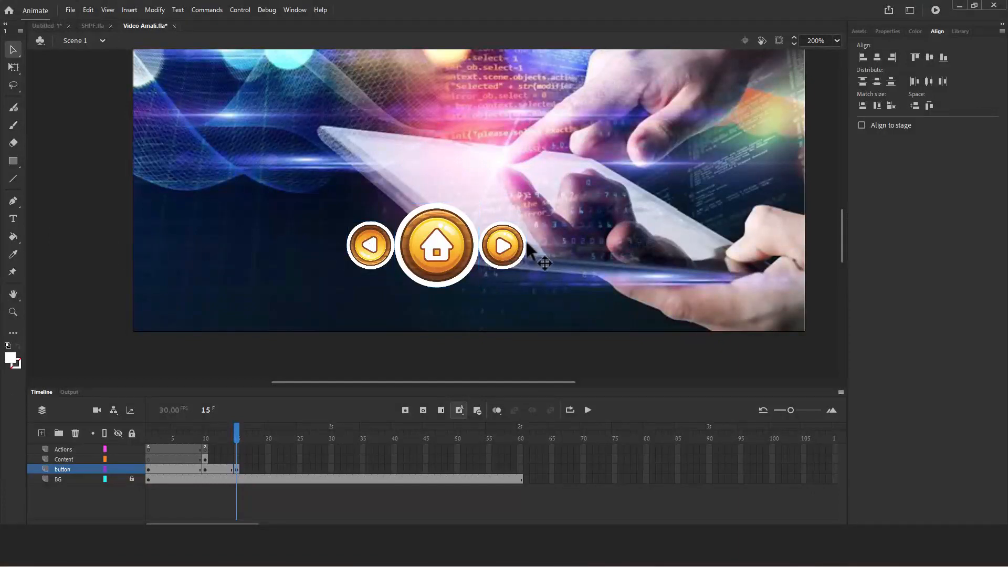
- Nudge the next button left in small increments so it sits closer to the home button
left_click(439, 254)
left_click(511, 251)
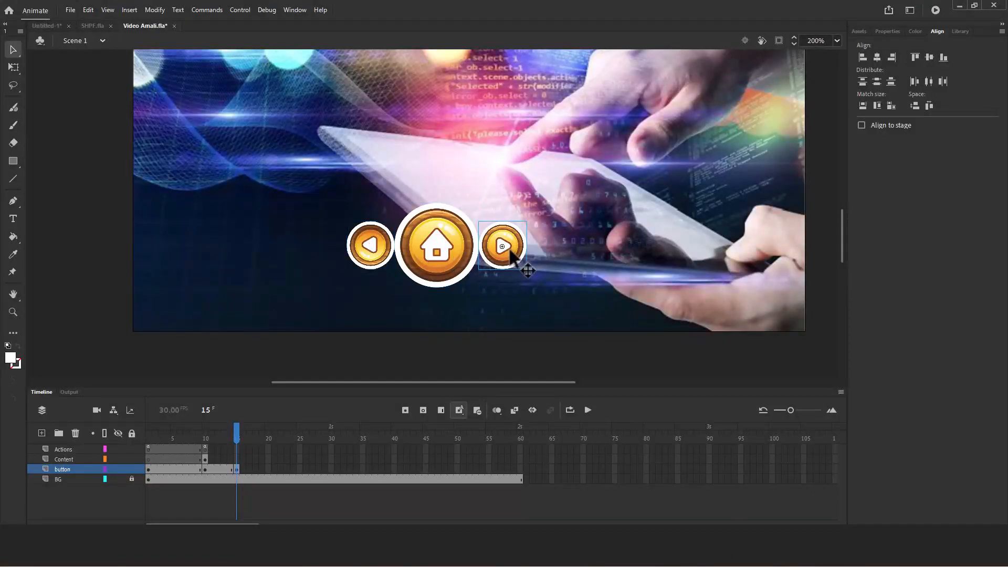
key("Left")
key("Left")
key("Left")
key("Left")
key("Left")
key("Left")
key("Left")
key("Left")
key("Left")
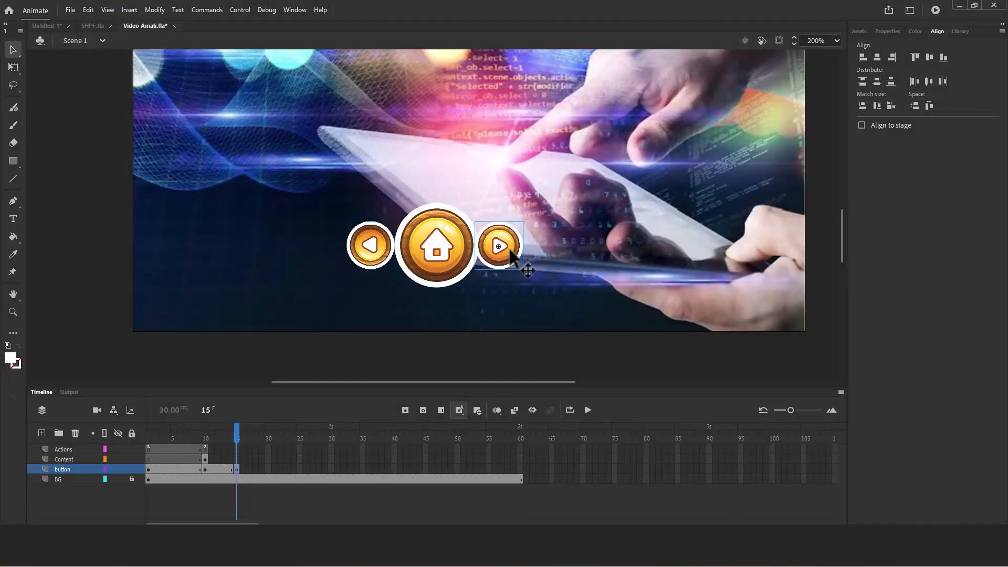
- Nudge the previous button right in small increments until it sits against the home button's edge
left_click(382, 249)
key("Right")
key("Right")
key("Right")
key("Right")
key("Right")
key("Right")
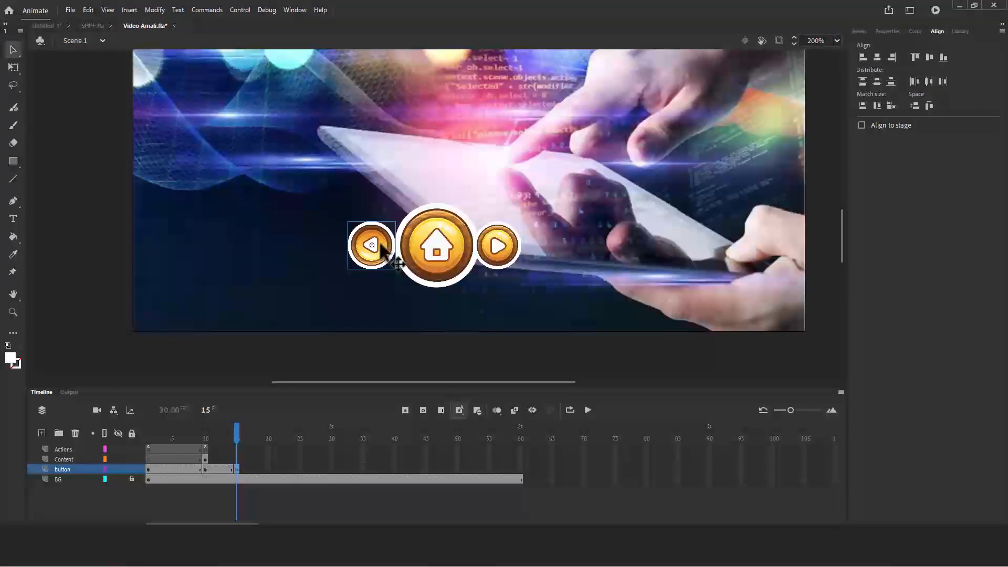
key("Right")
key("Right")
key("Right")
key("Right")
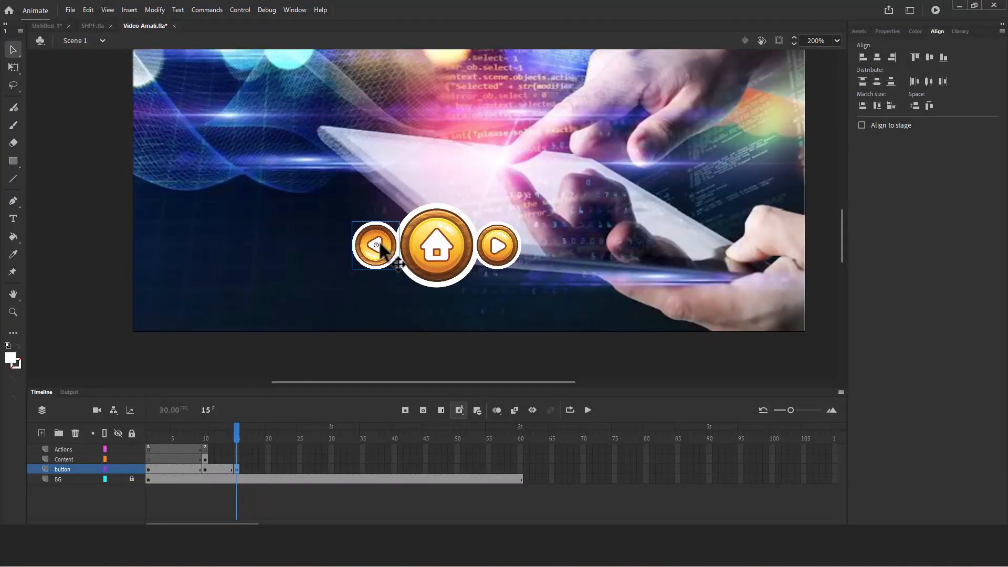
- Bring the home button to the front of the stacking order, above the two arrow buttons
left_click(449, 233)
right_click(447, 236)
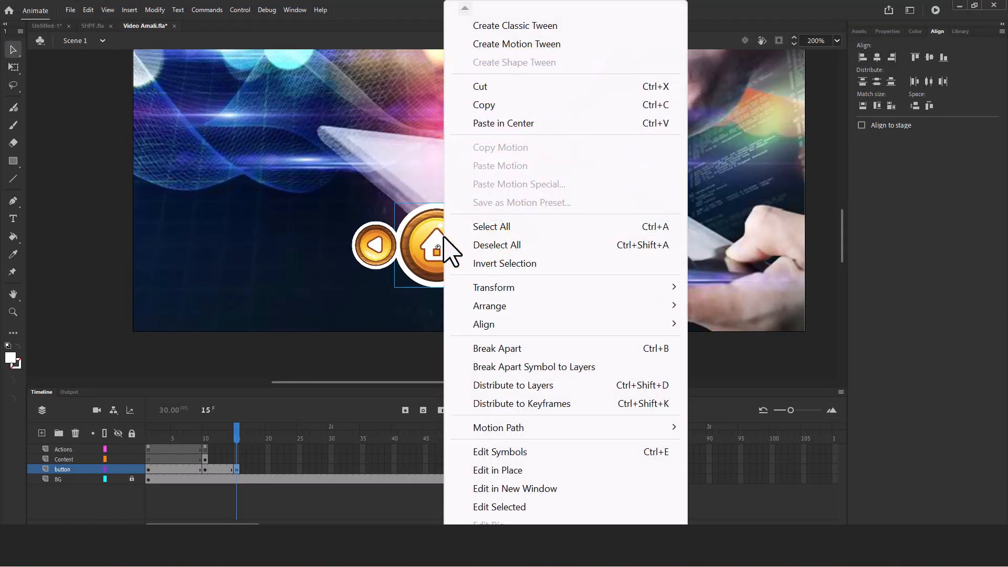
mouse_move(547, 309)
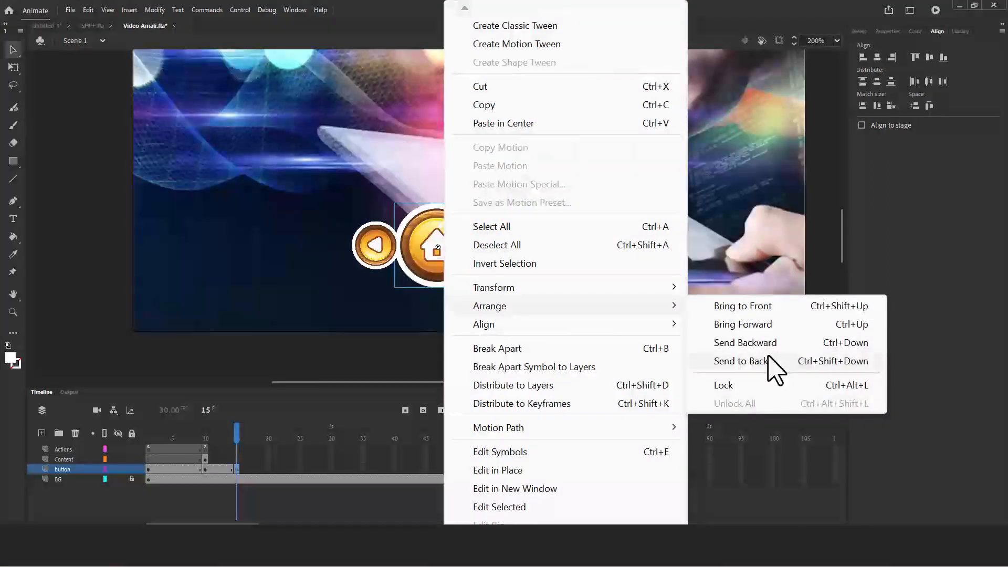
left_click(767, 309)
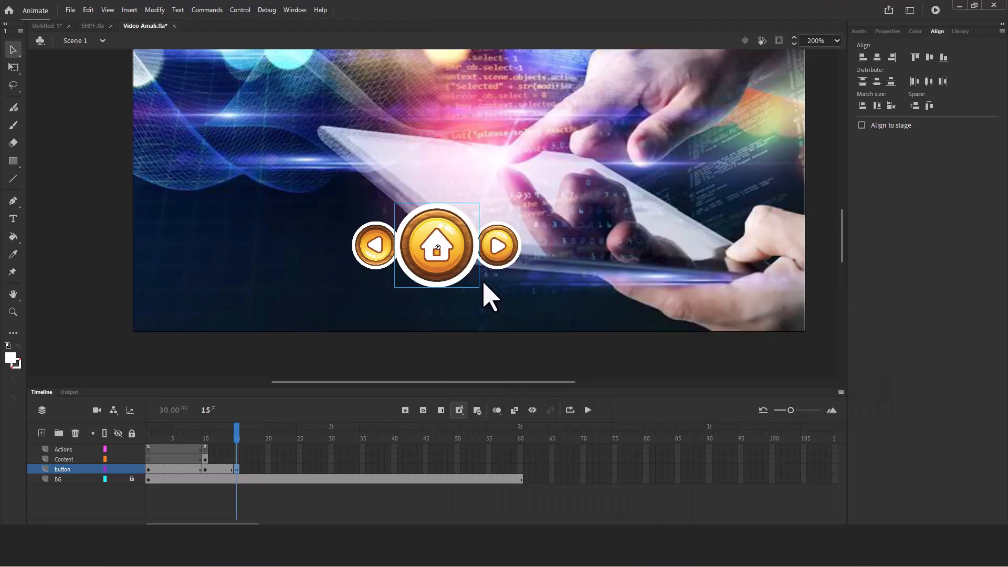
- Fine-tune the two arrow buttons by nudging each slightly outward, away from the home button
left_click(499, 252)
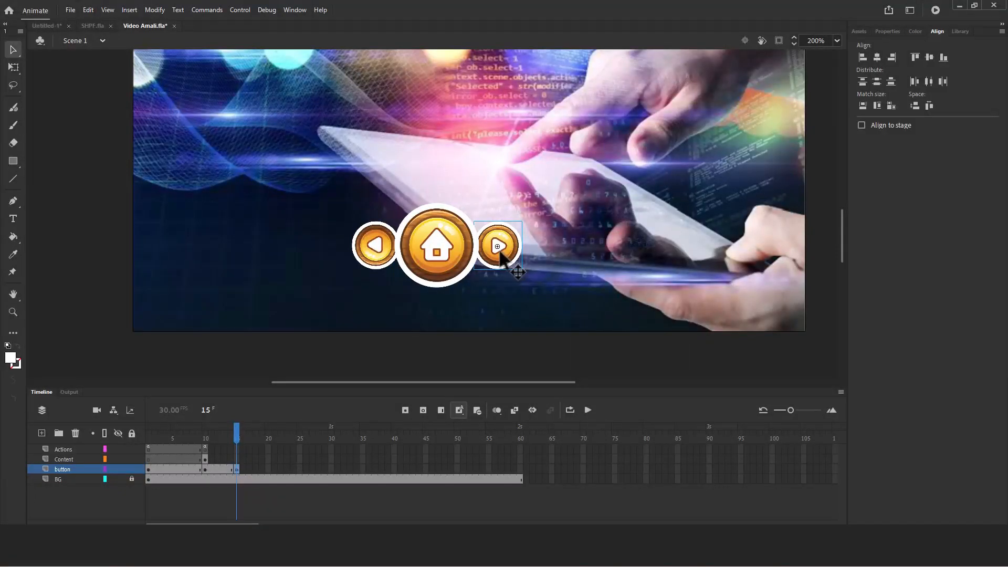
key("Left")
key("Right")
key("Right")
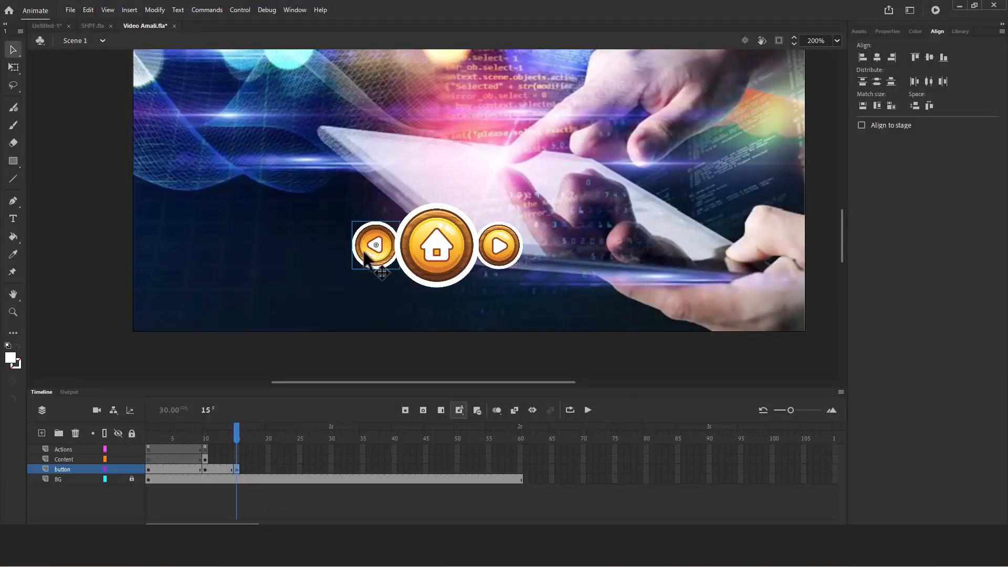
key("Left")
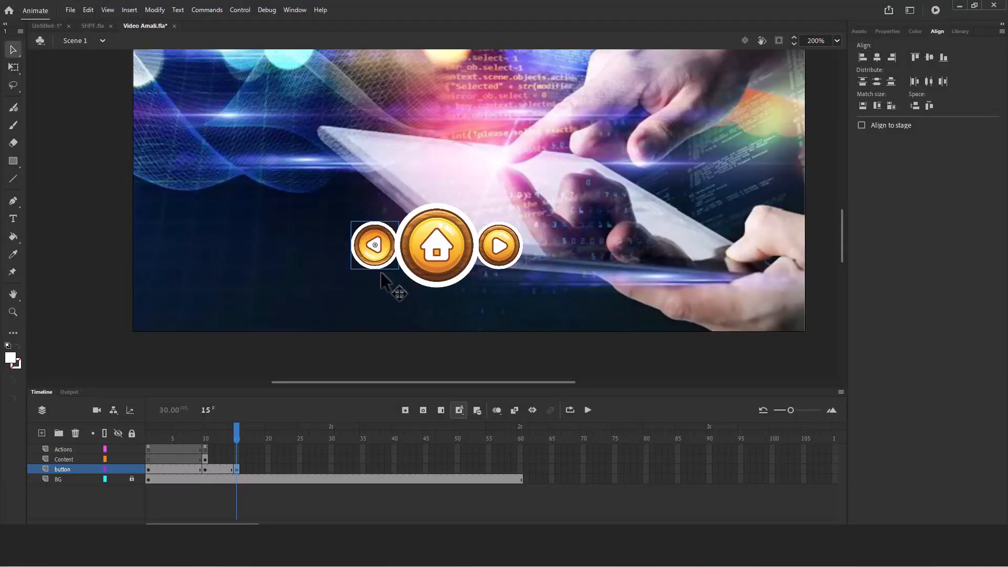
- Scale the home button down slightly about its centre, keeping it larger than the arrow buttons
left_click(445, 254)
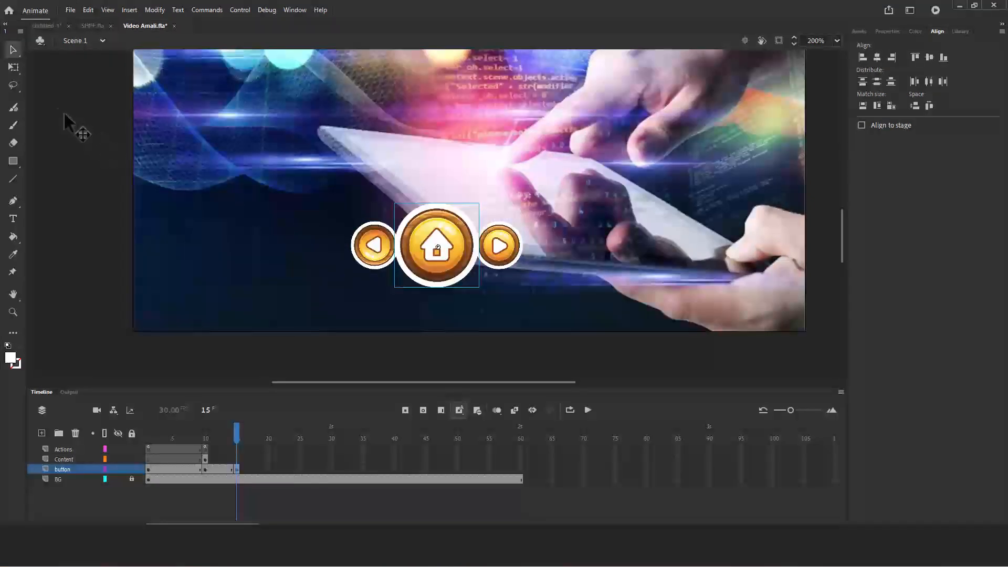
left_click(13, 67)
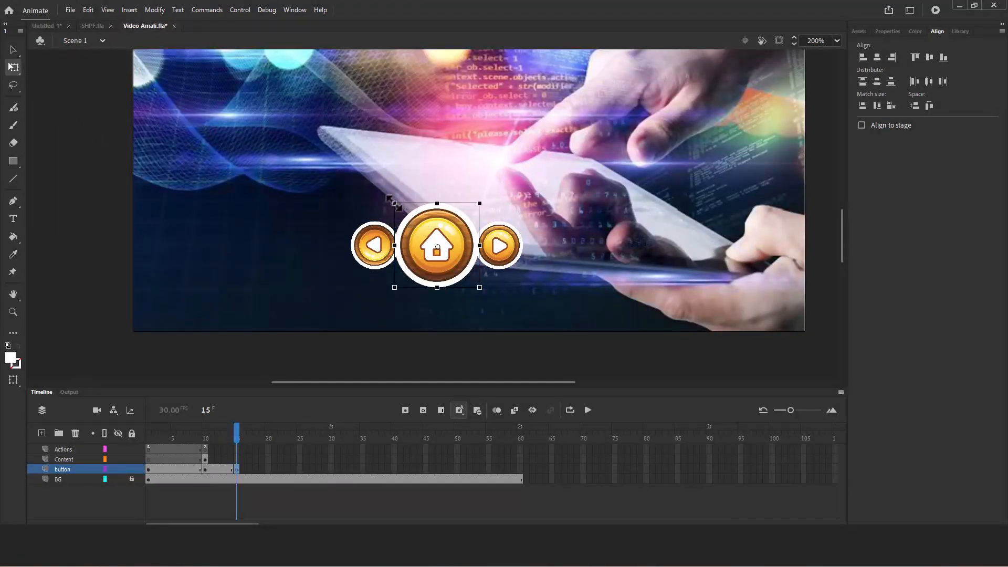
left_click_drag(394, 203, 402, 211)
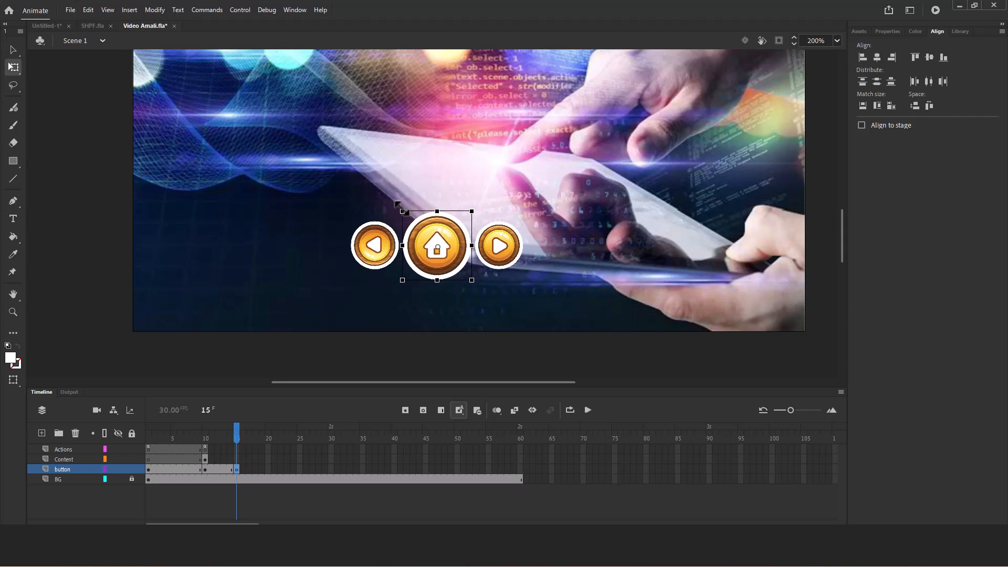
left_click(13, 49)
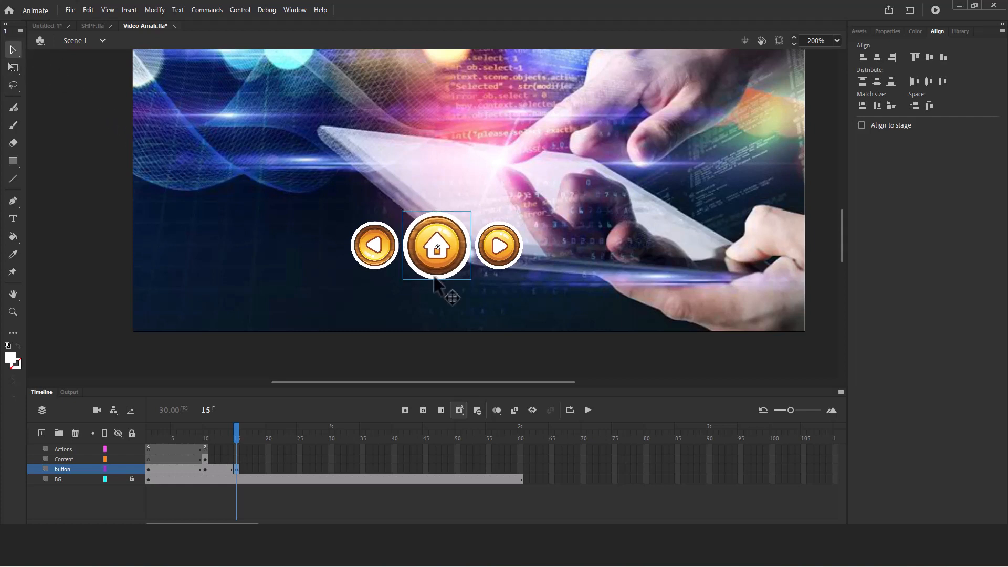
- Align the previous, home and next buttons to their common vertical centre
left_click(375, 245)
left_click(496, 250, "shift")
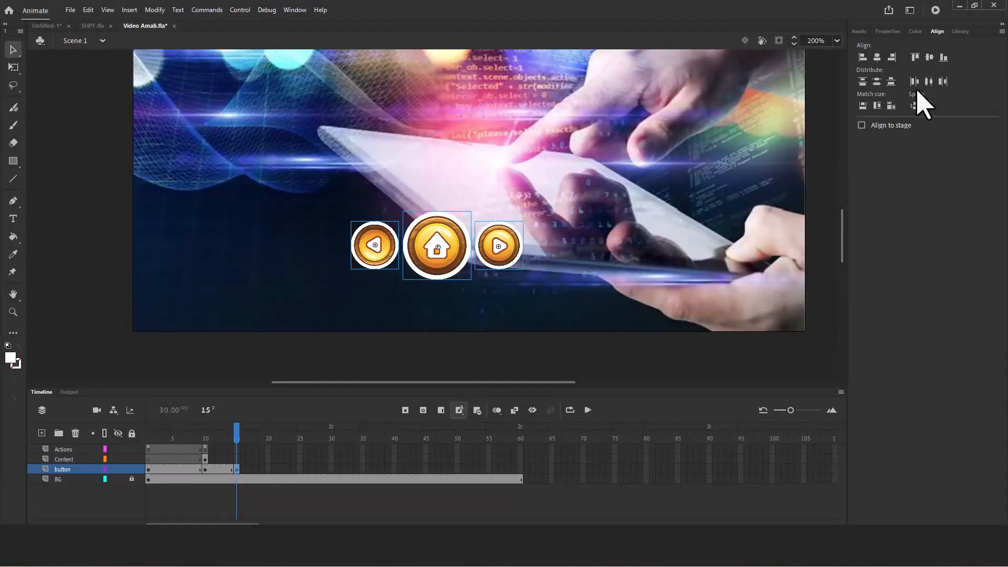
left_click(928, 59)
left_click(124, 270)
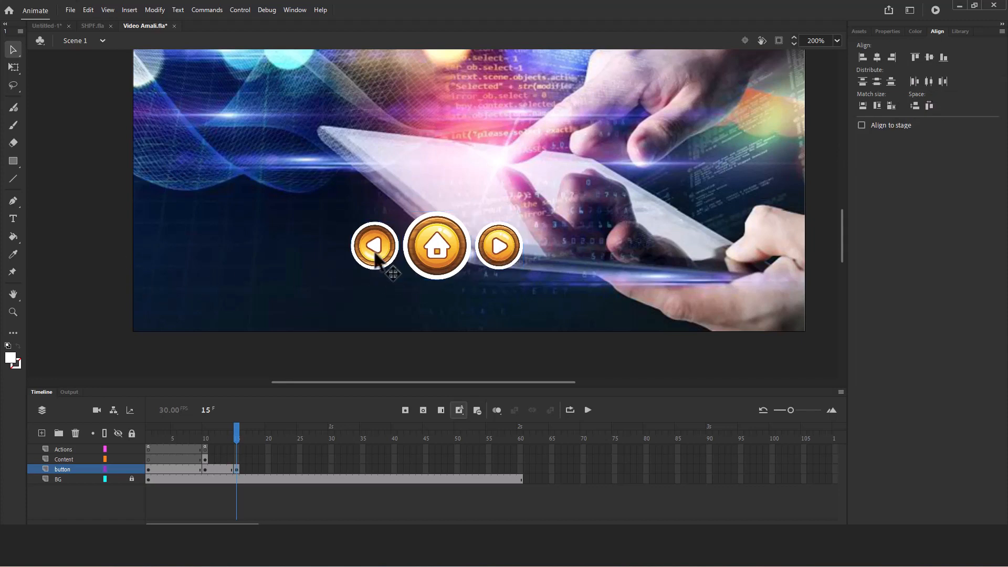
- Nudge the previous button right to close its gap to the reduced home button
left_click(379, 260)
key("Right")
key("Right")
key("Right")
key("Right")
key("Right")
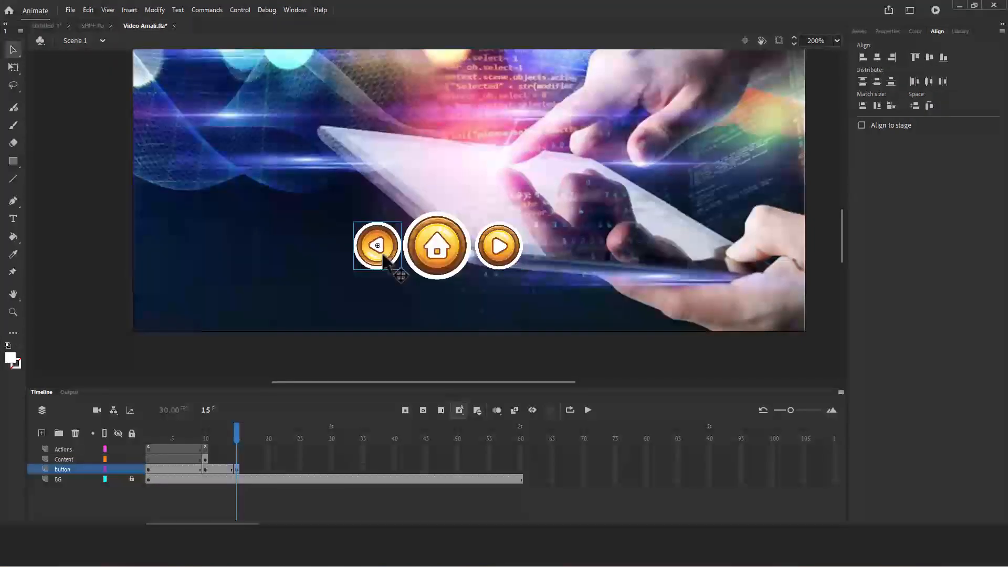
key("Right")
key("Right")
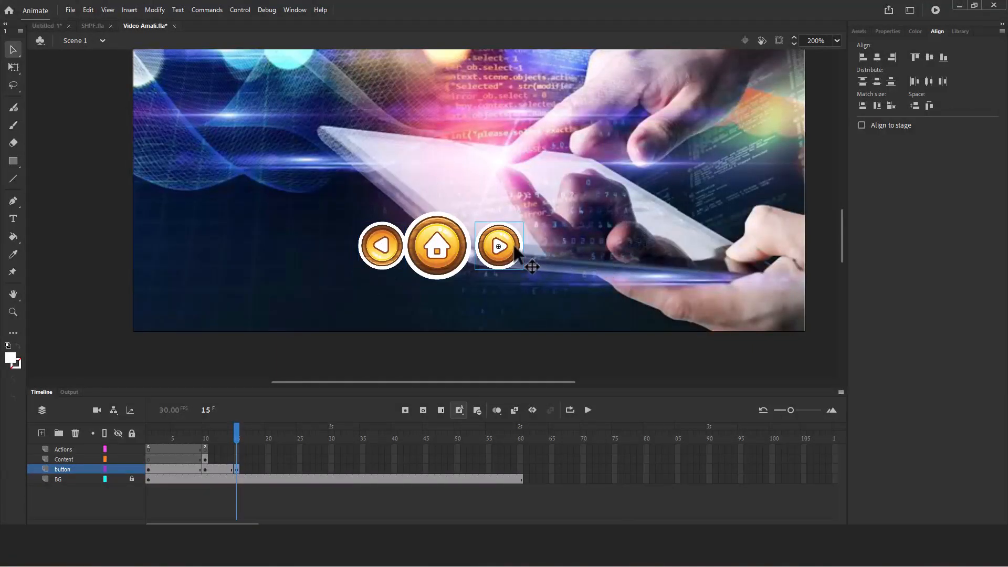
- Nudge the next button left against the home button, and shift the row of three buttons right towards the stage's centre
key("Left")
key("Left")
key("Left")
key("Left")
key("Left")
key("Left")
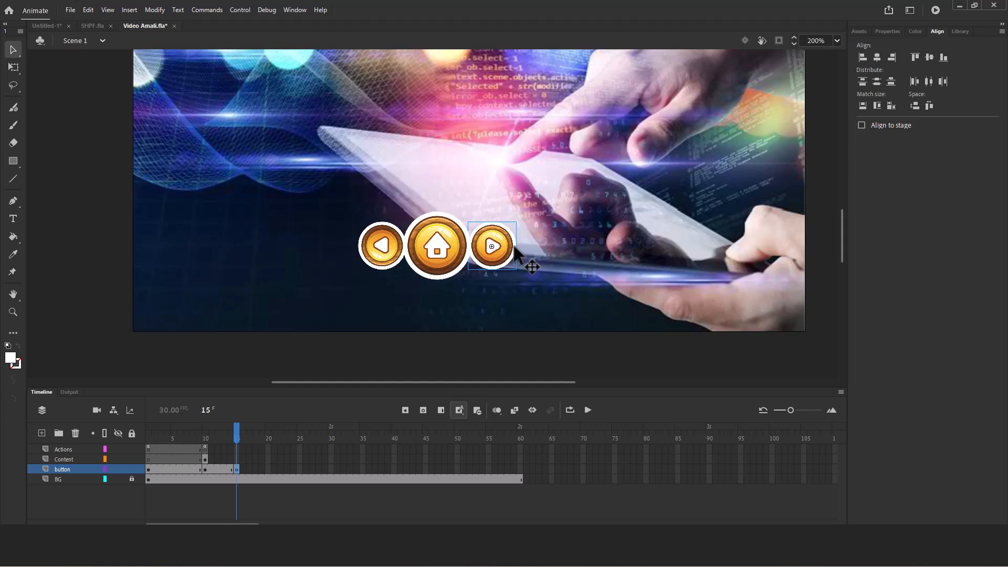
left_click(382, 247, "shift")
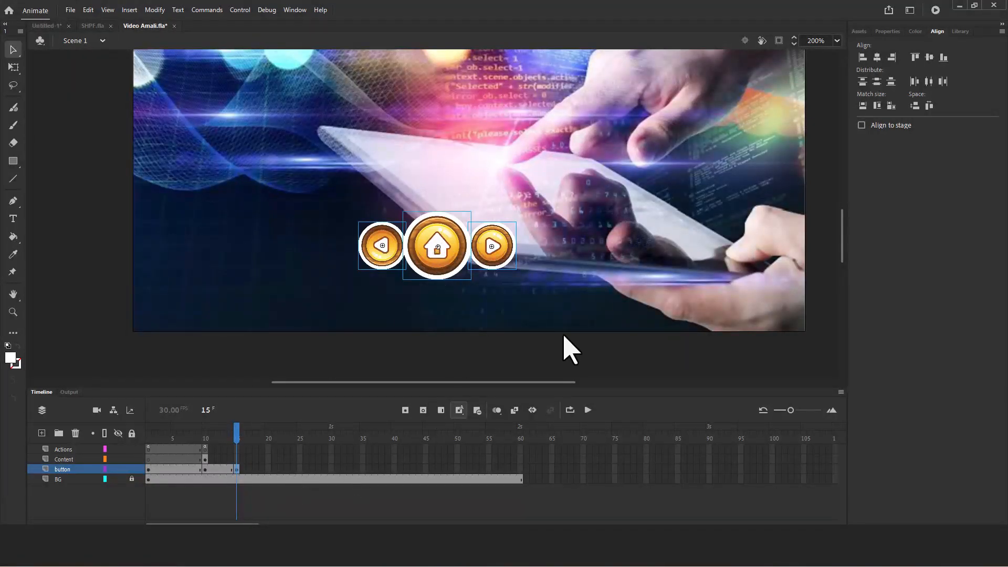
left_click_drag(432, 260, 453, 260)
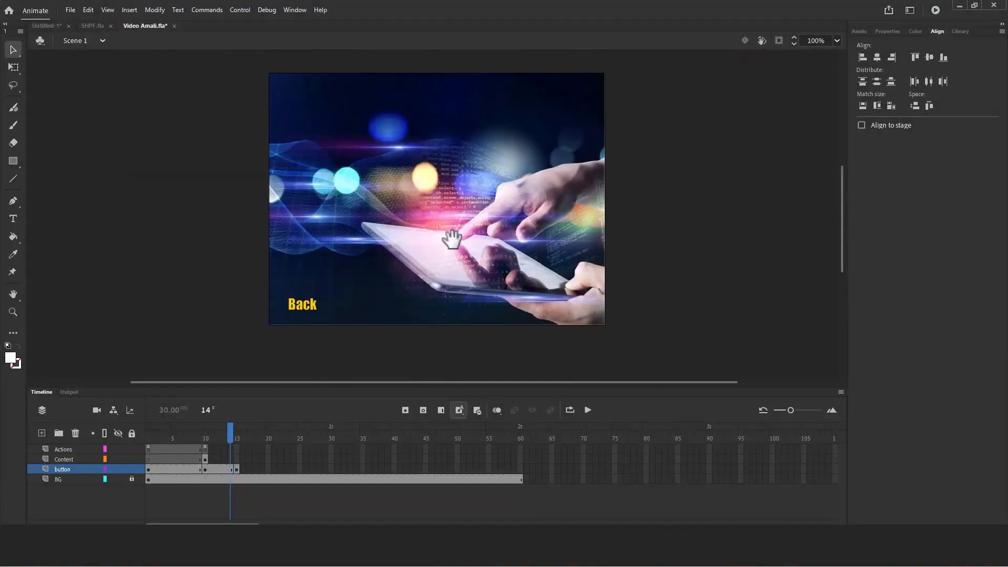
- Insert a blank keyframe at frame 15 of the BG layer
mouse_move(235, 432)
left_mouse_down()
mouse_move(225, 431)
mouse_move(237, 437)
left_mouse_up()
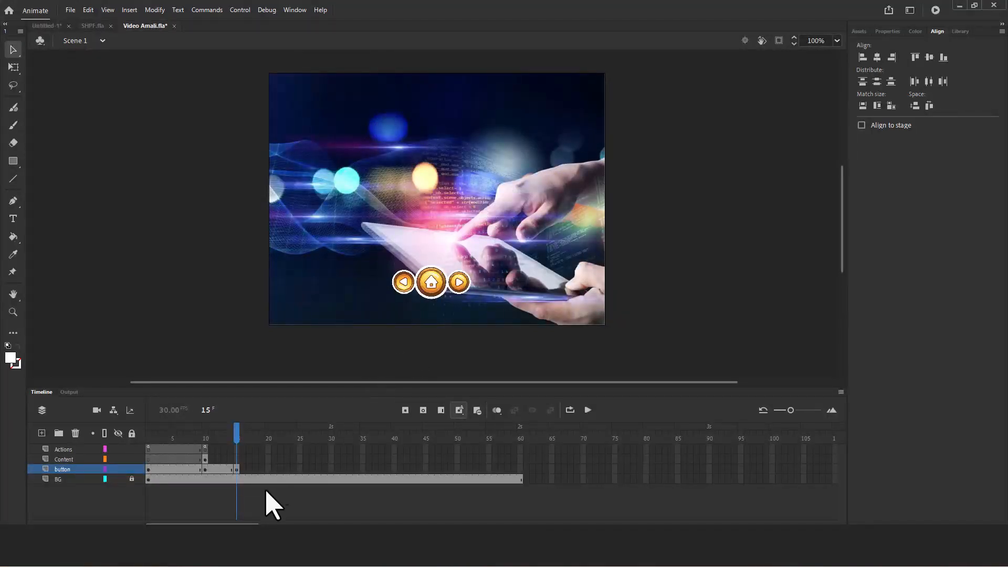
right_click(239, 479)
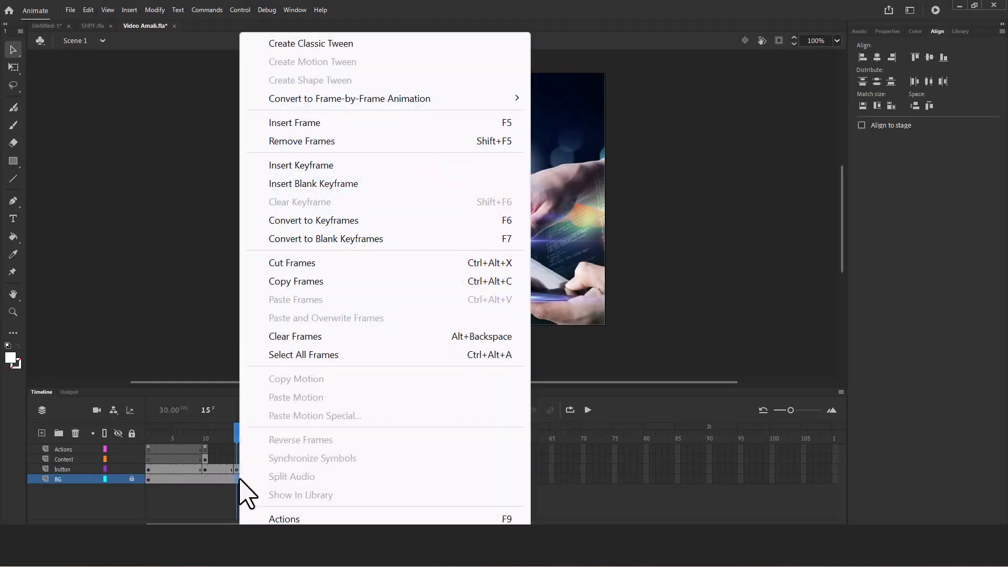
left_click(204, 476)
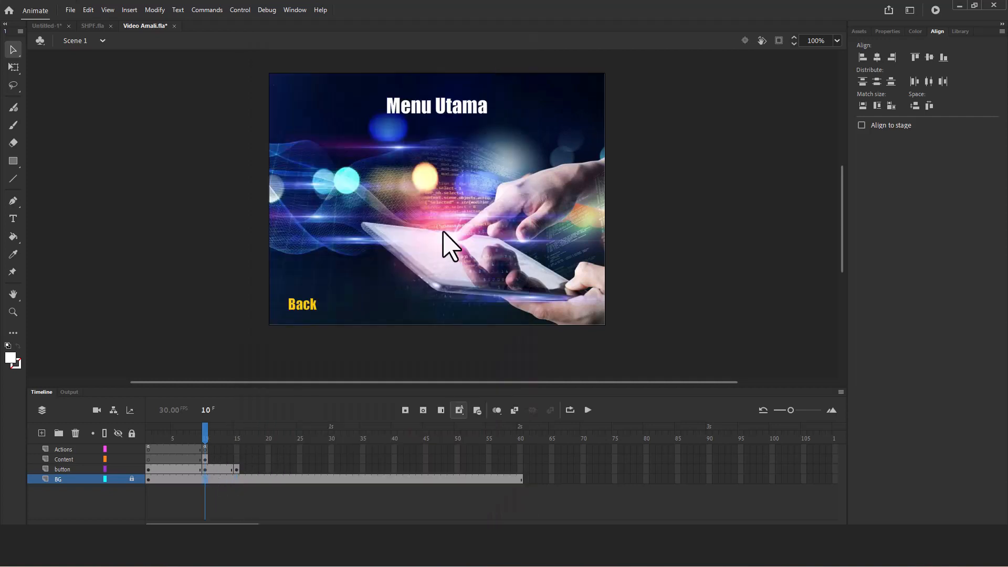
left_click(148, 478)
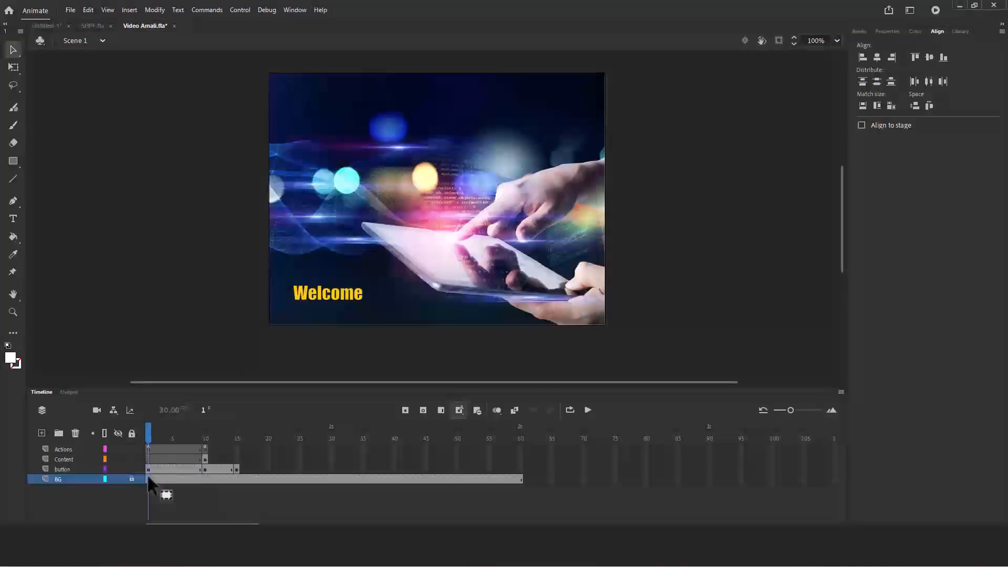
left_click(238, 478)
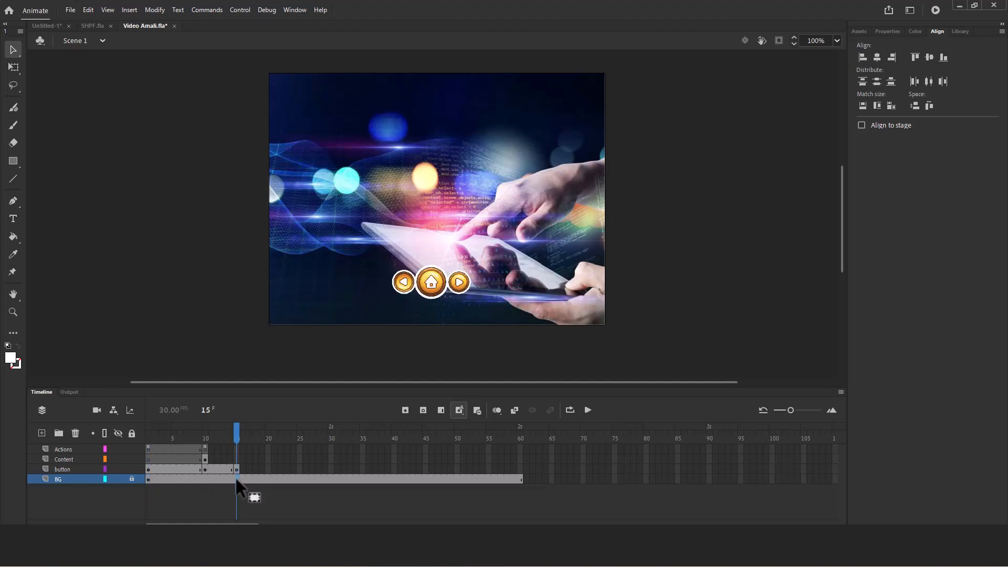
right_click(236, 478)
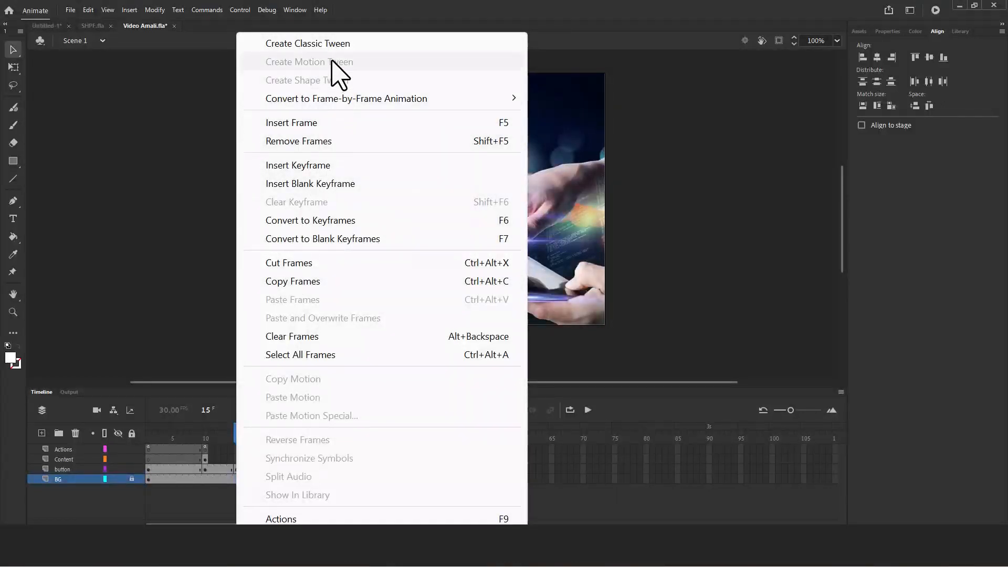
left_click(328, 184)
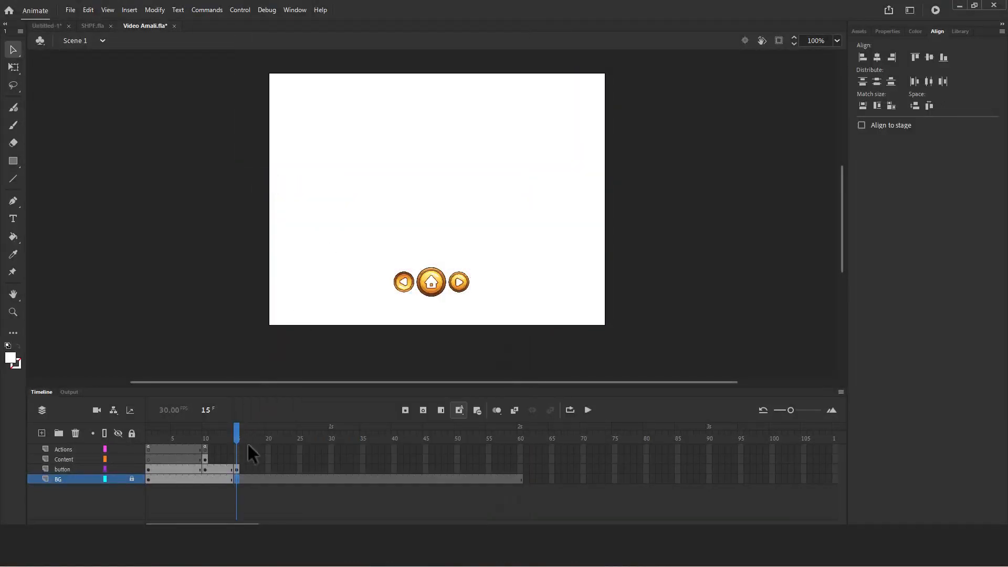
- Import the image Background 4_content_640x480 from the Bahan Background folder into the library
left_click(71, 10)
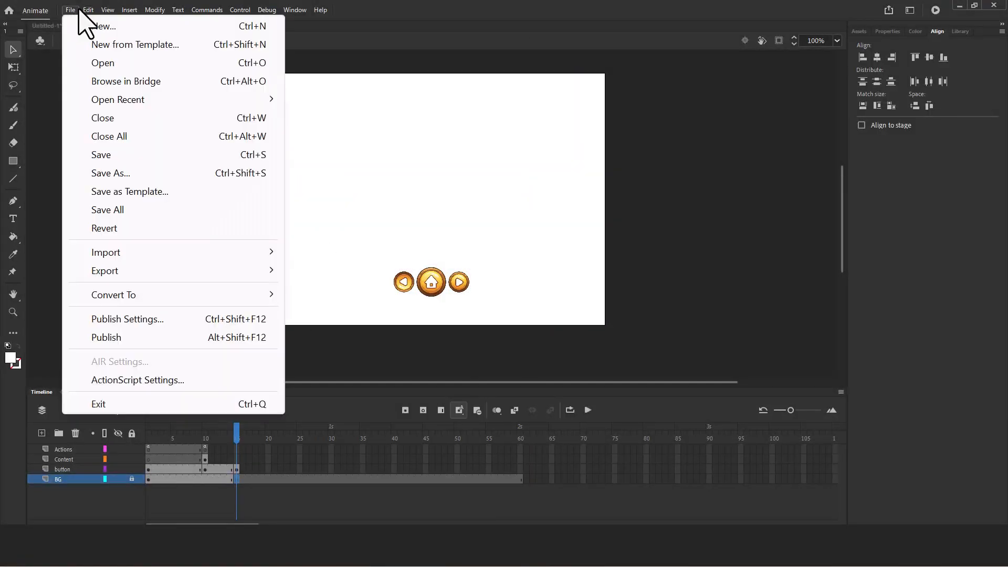
mouse_move(87, 11)
mouse_move(158, 253)
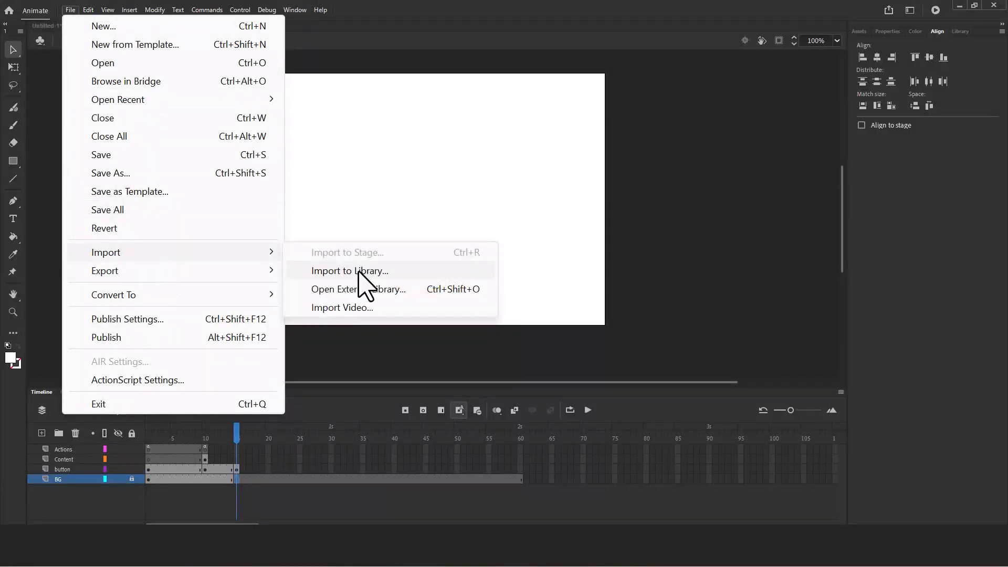
left_click(359, 271)
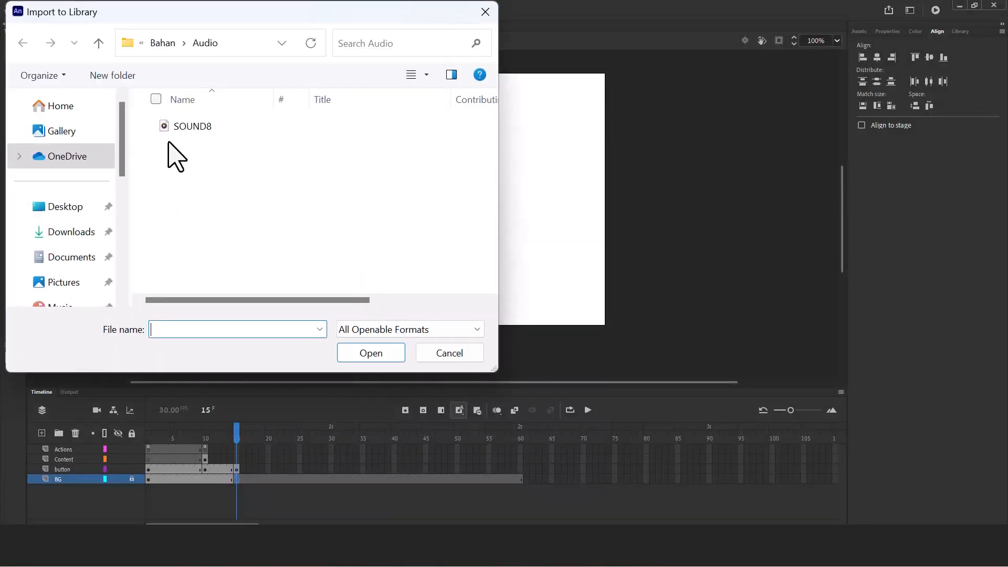
left_click(164, 44)
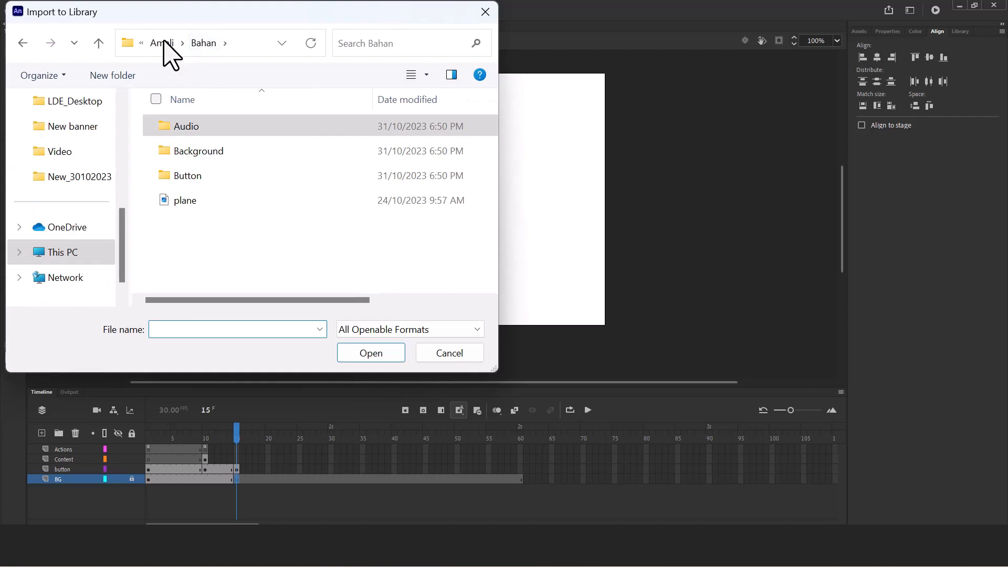
double_click(205, 151)
scroll(299, 228, "down", 3)
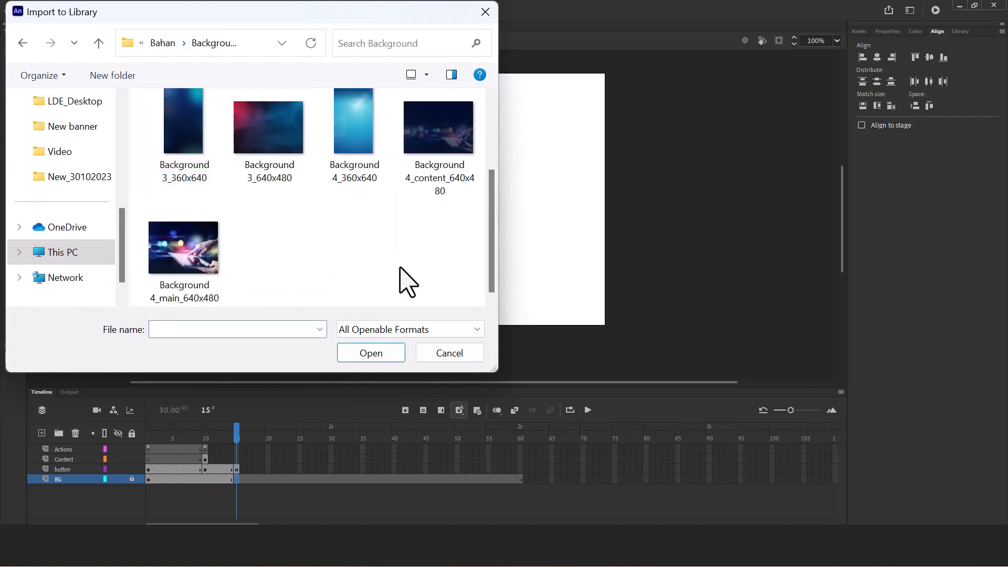
left_click(430, 169)
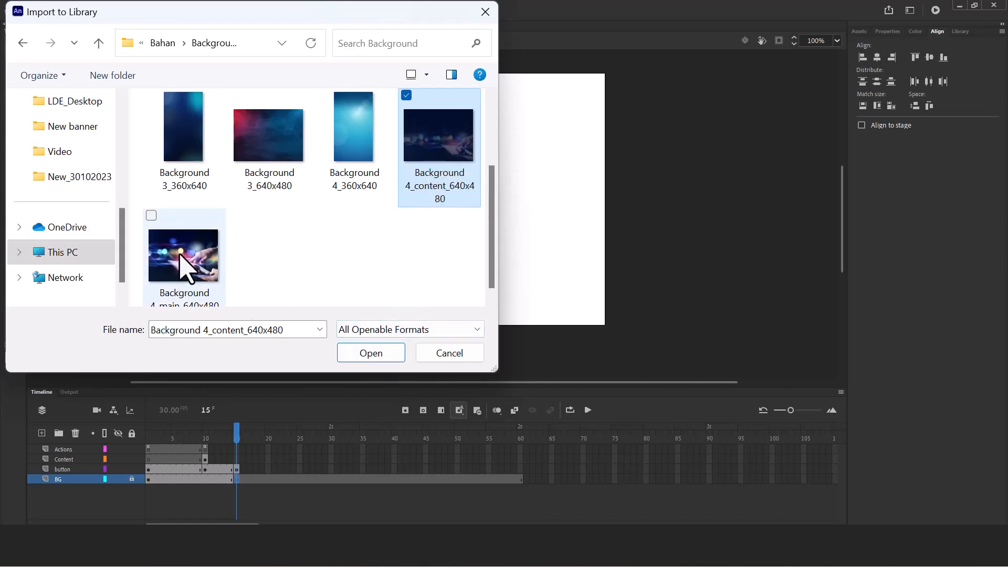
left_click(380, 352)
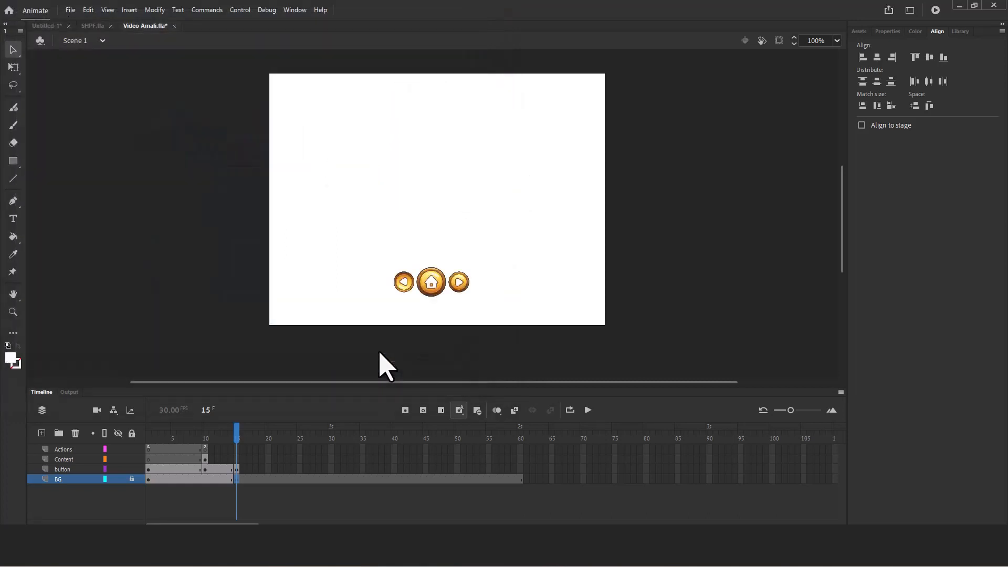
- Unlock the BG layer and place Background 4_content_640x480 from the library on the stage at frame 15, aligned to X 0, Y 0
left_click(959, 32)
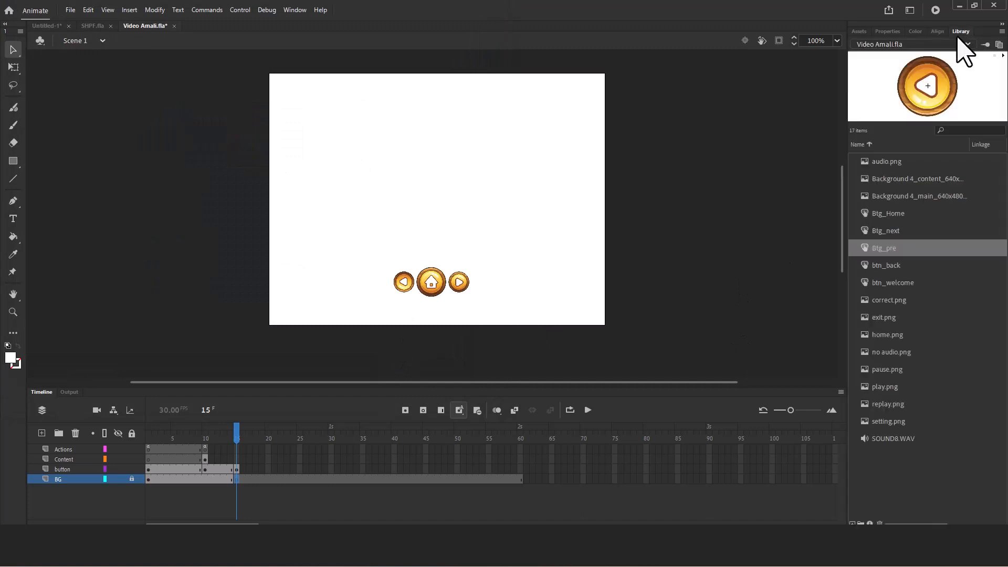
left_click(946, 195)
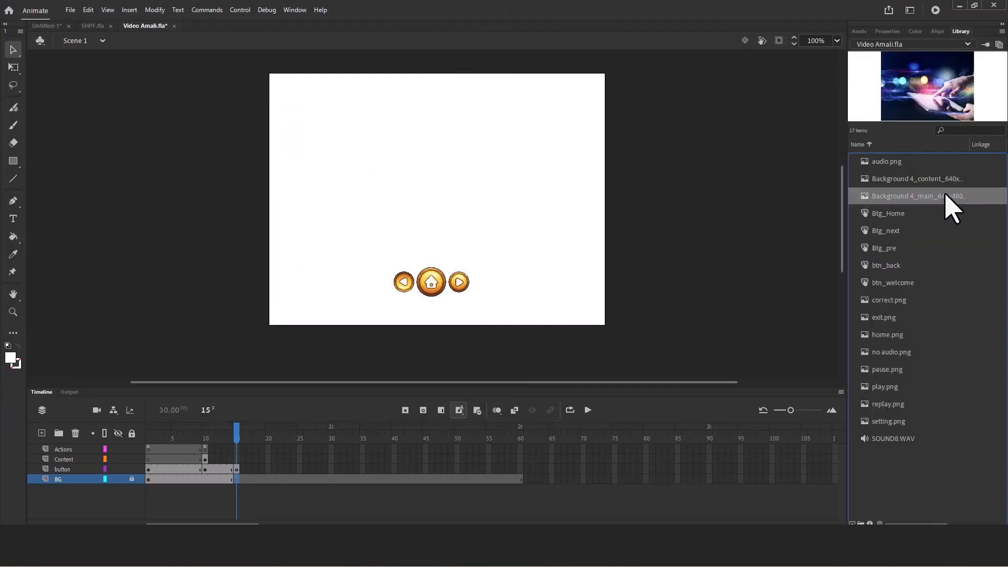
left_click(932, 166)
left_click_drag(932, 179, 399, 191)
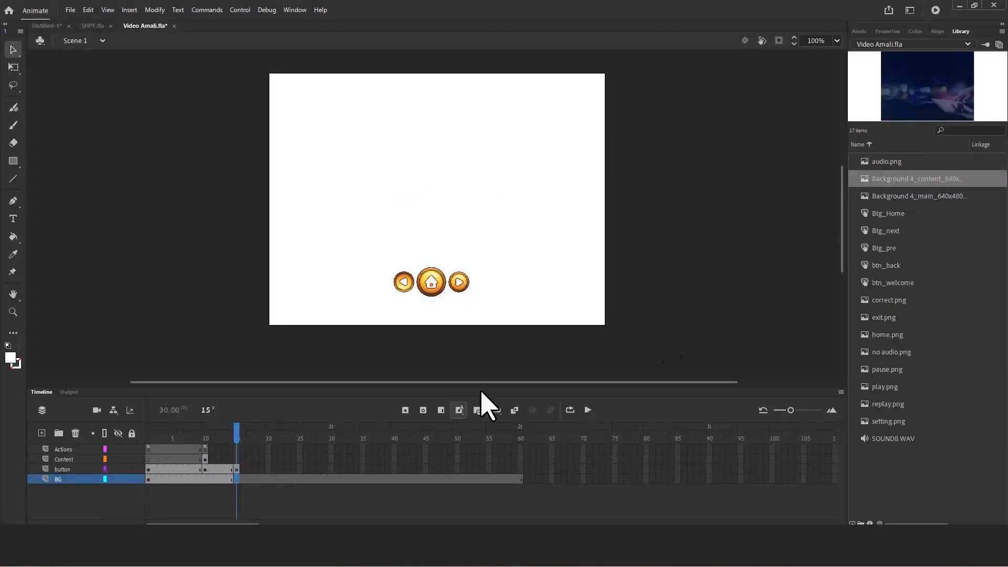
left_click_drag(864, 181, 418, 212)
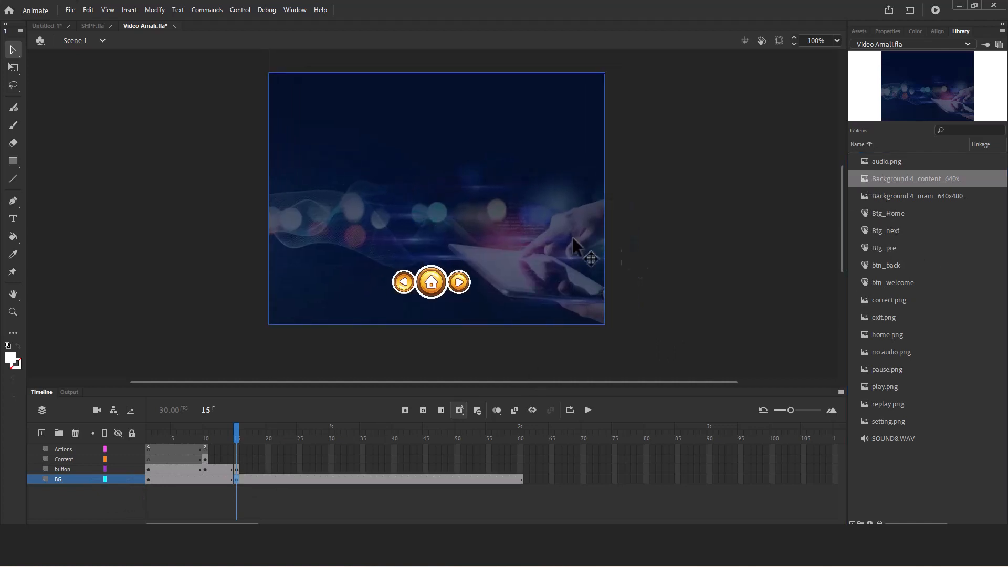
- Check the position and size of the content background placed at frame 15
left_click(740, 270)
left_click(558, 227)
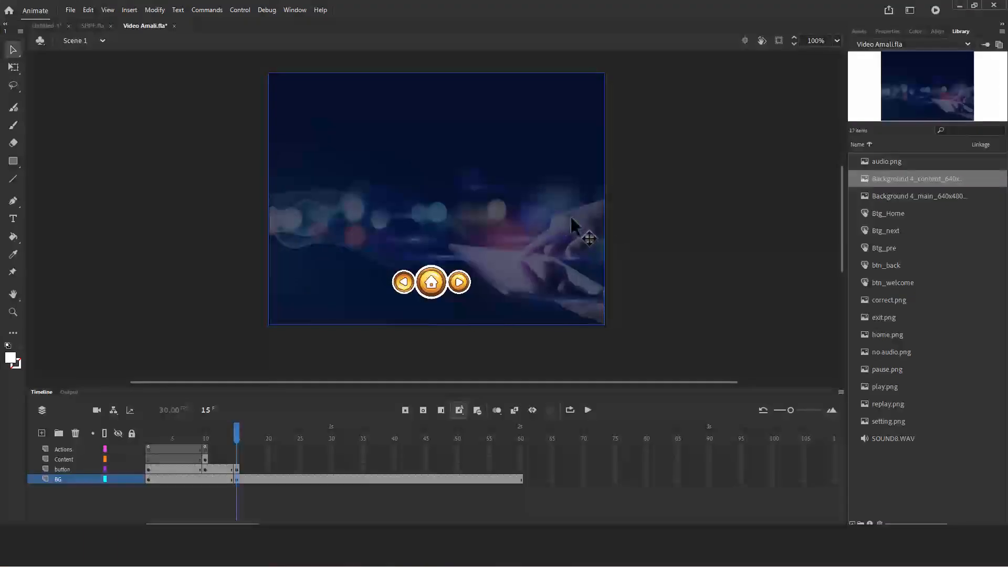
left_click(889, 32)
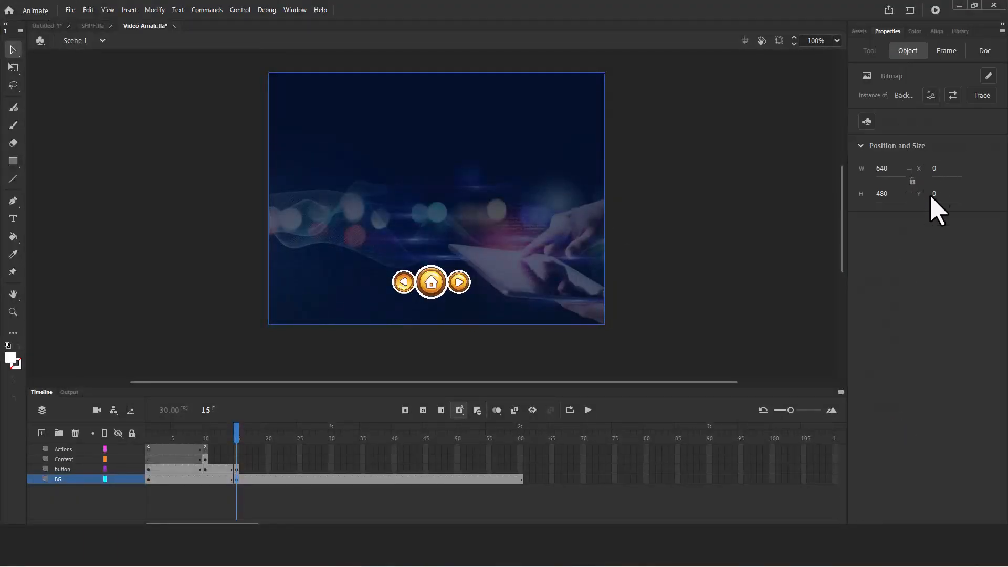
left_click(643, 205)
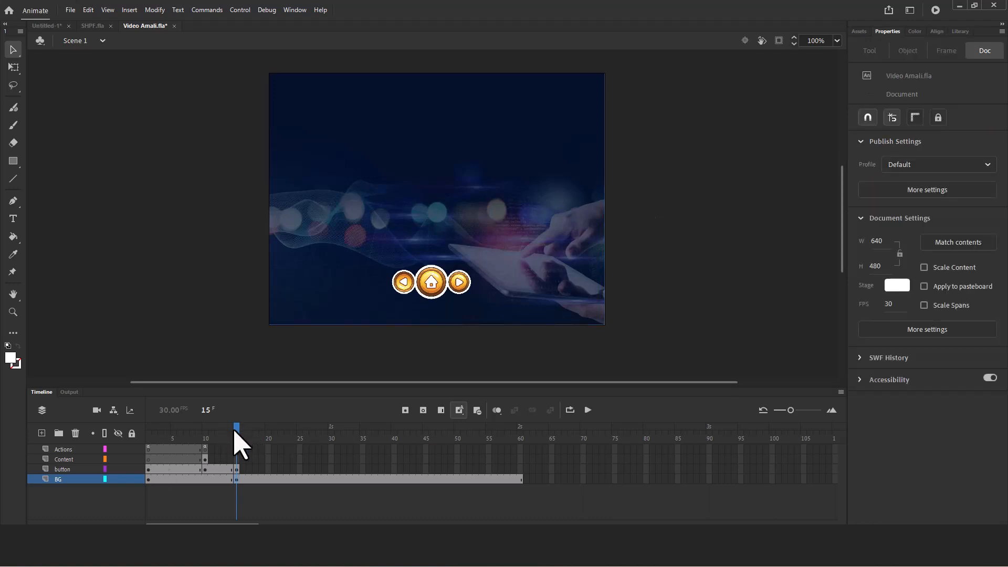
- Compare the Menu Utama page at frame 10 with the content page at frame 15, and inspect the home button's instance properties
left_click_drag(234, 432, 206, 430)
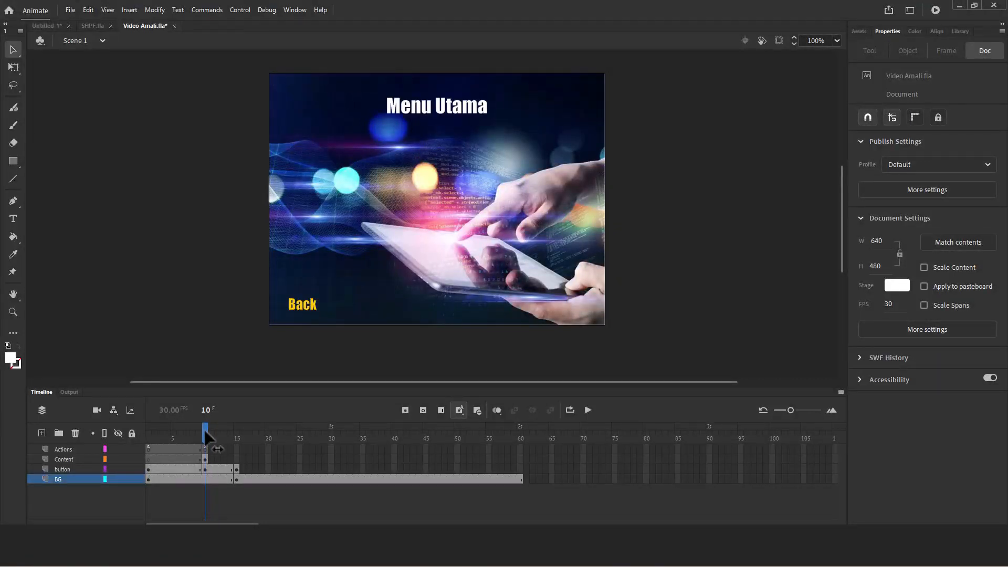
mouse_move(204, 431)
left_mouse_down()
mouse_move(231, 434)
mouse_move(205, 438)
left_mouse_up()
left_click_drag(206, 441, 235, 446)
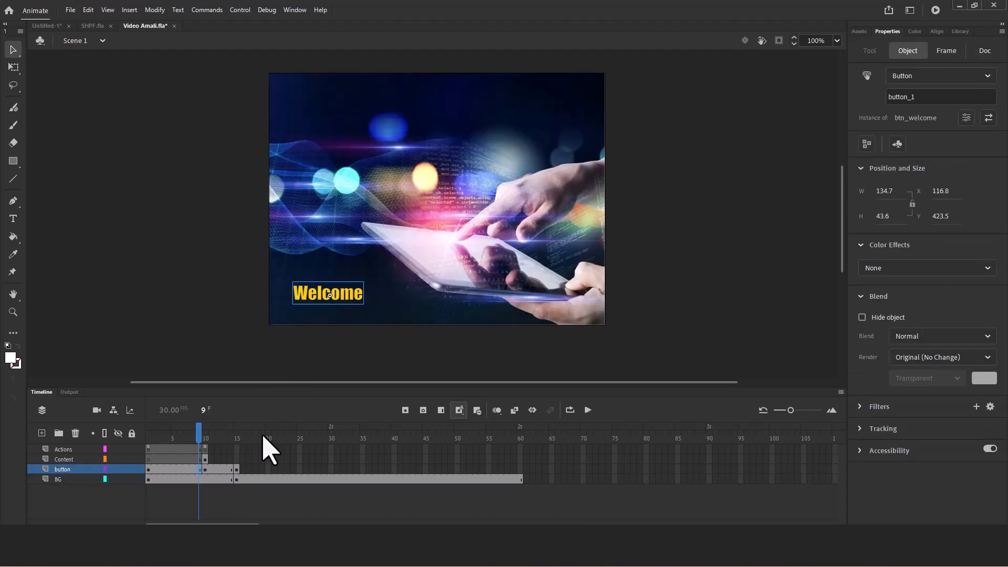
left_click(236, 438)
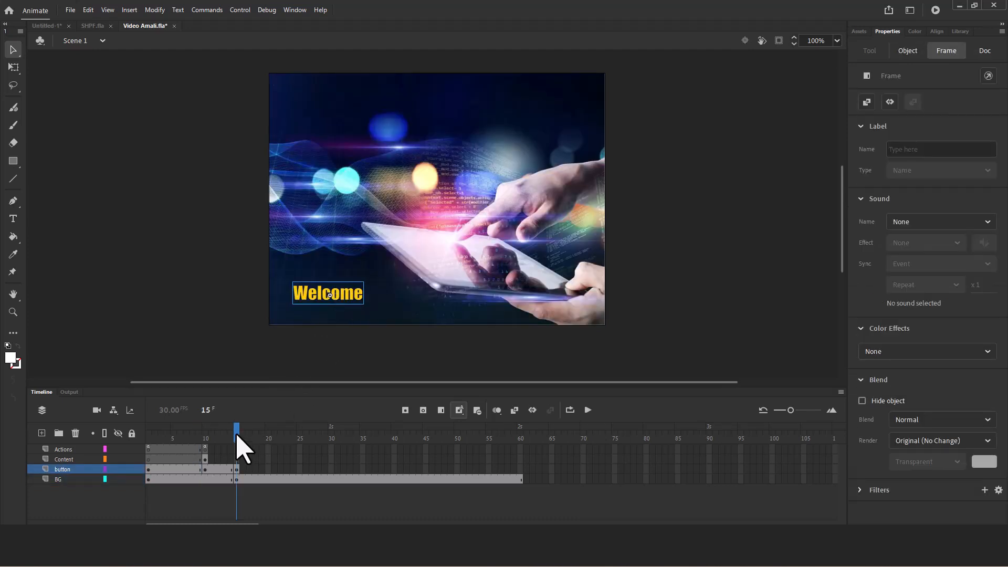
left_click(434, 288)
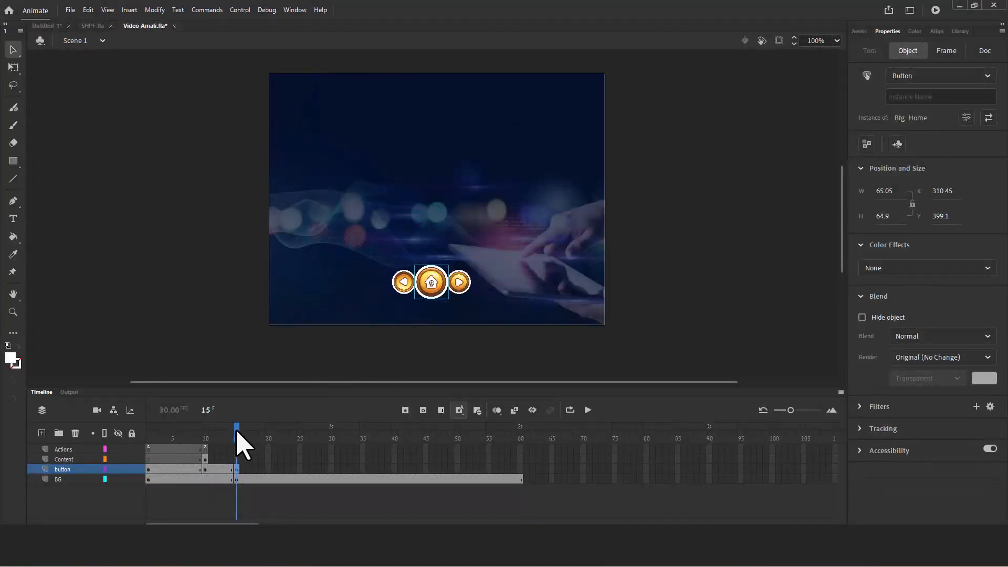
left_click_drag(239, 439, 206, 439)
- Open the Back button's symbol at frame 10, examine its Down state, and return to Scene 1
left_click(298, 307)
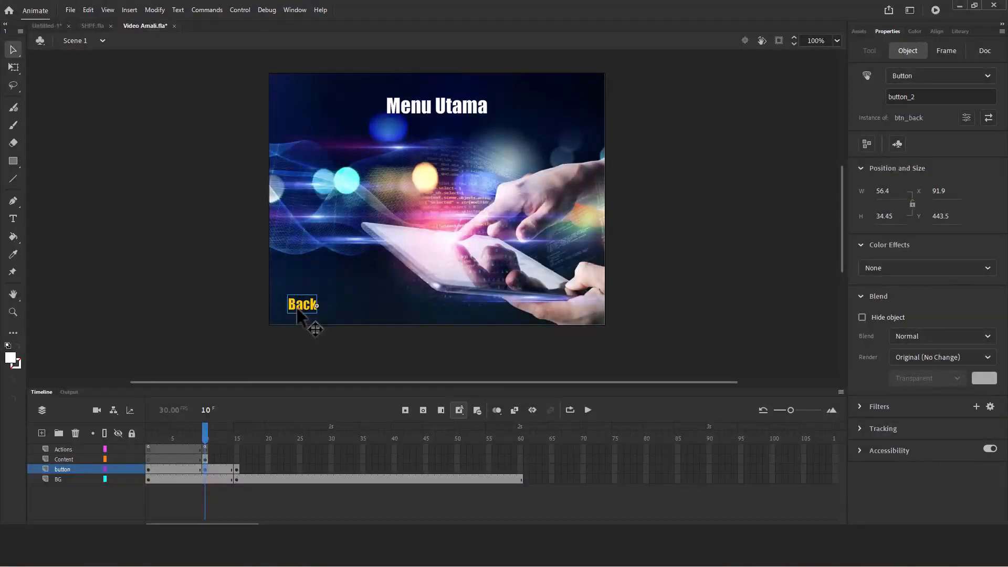
double_click(298, 307)
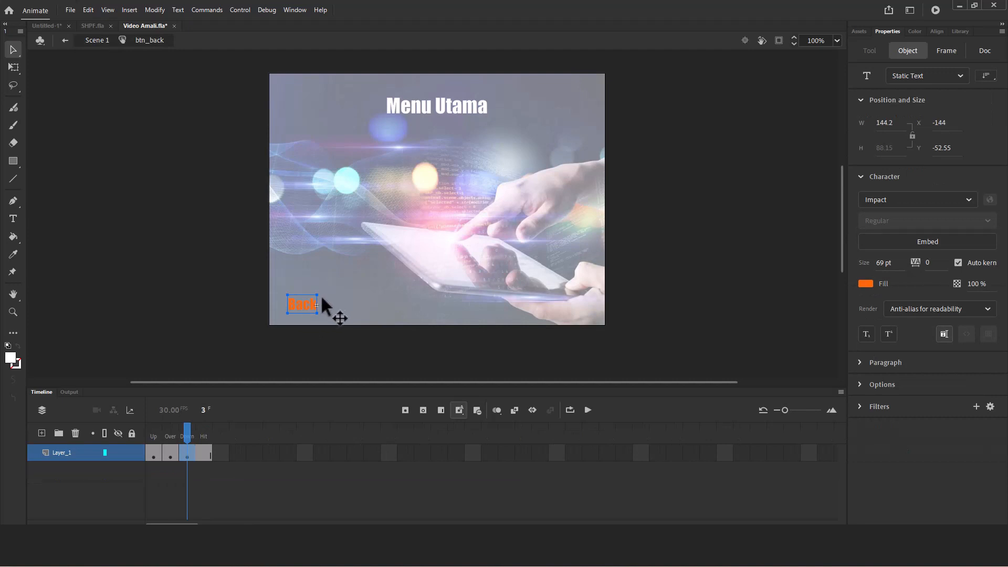
left_click(188, 445)
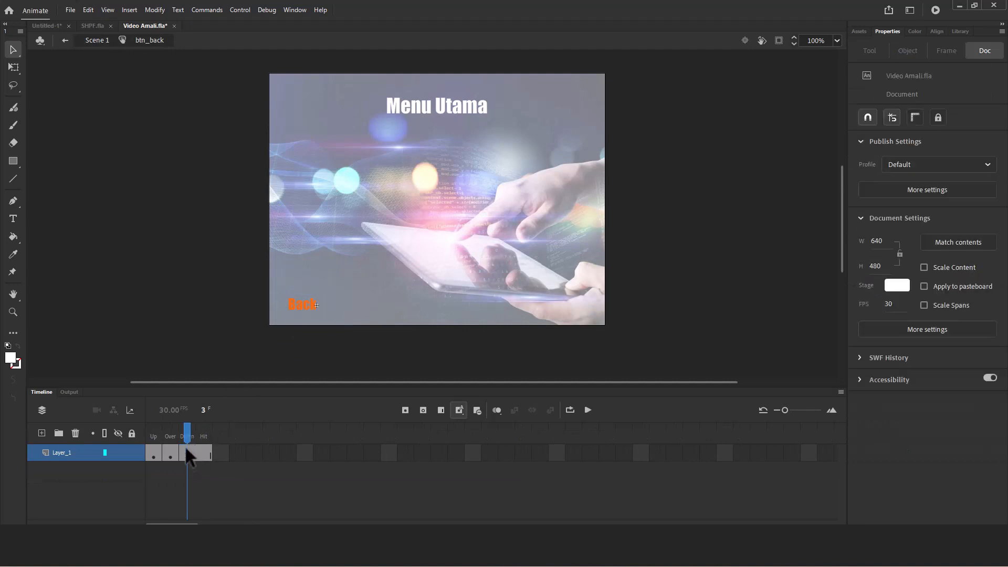
key("F6")
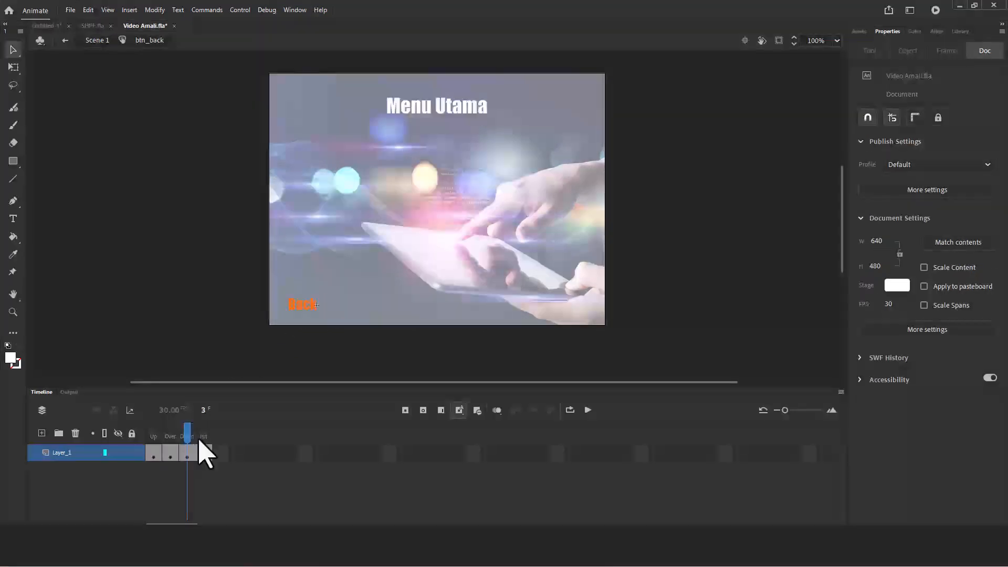
left_click(97, 40)
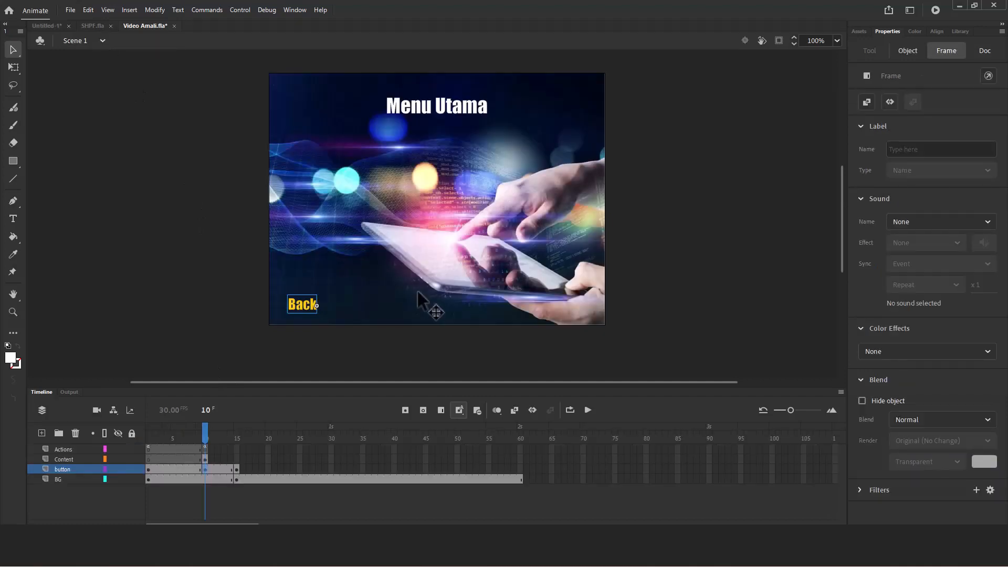